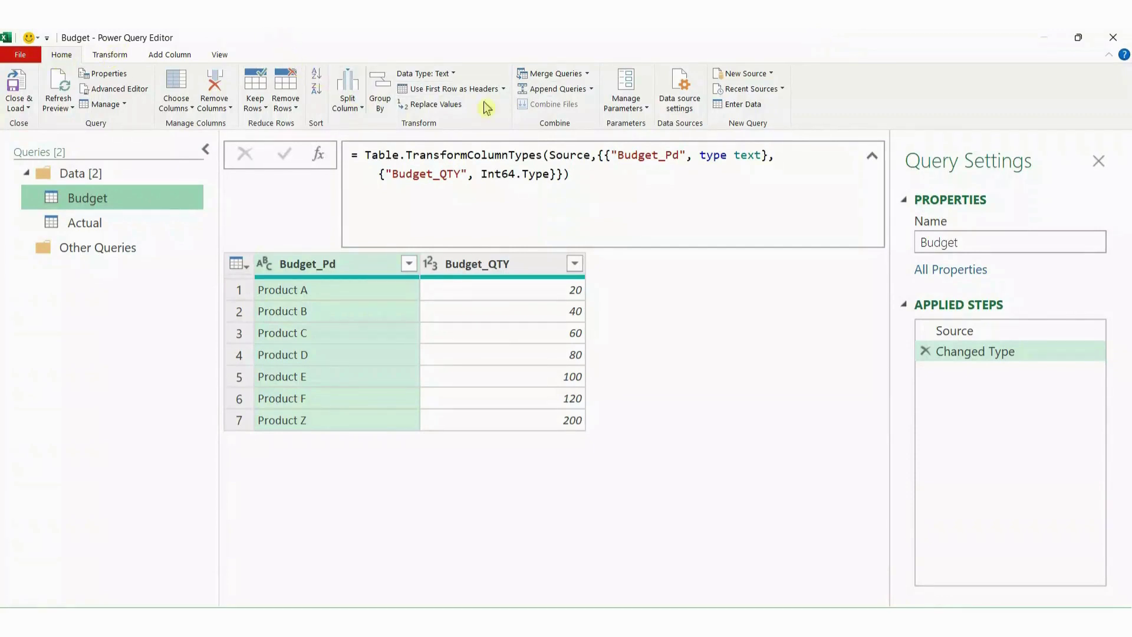
# Merge the Budget query with Actual, matching Budget_Pd to Actual_Pd with the Left Outer join kind.
pyautogui.click(550, 75)
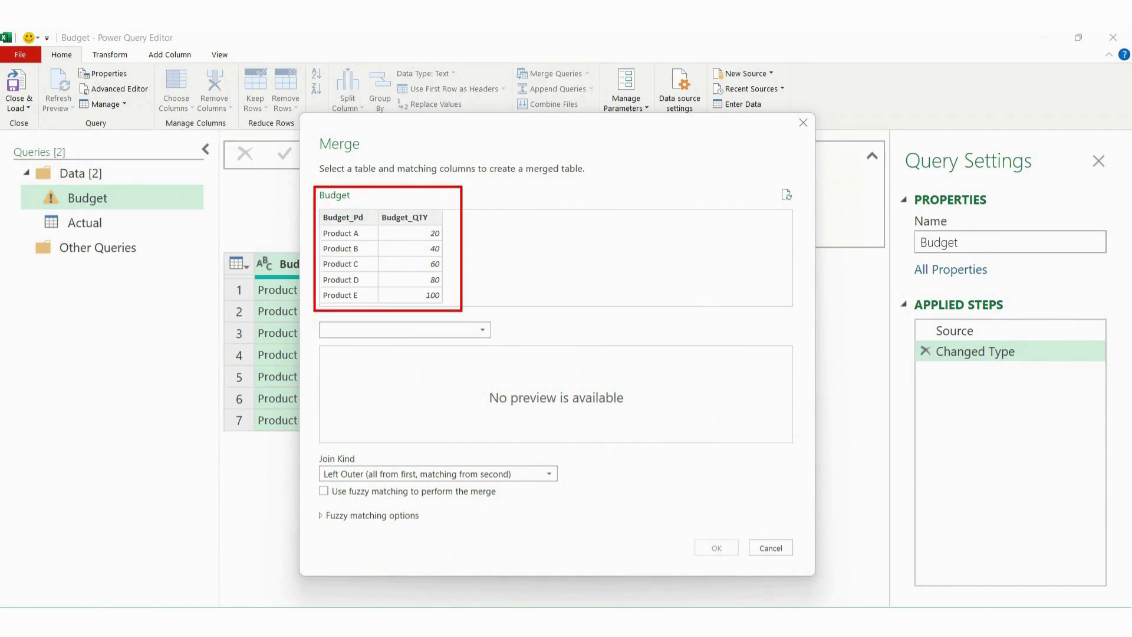
pyautogui.click(486, 330)
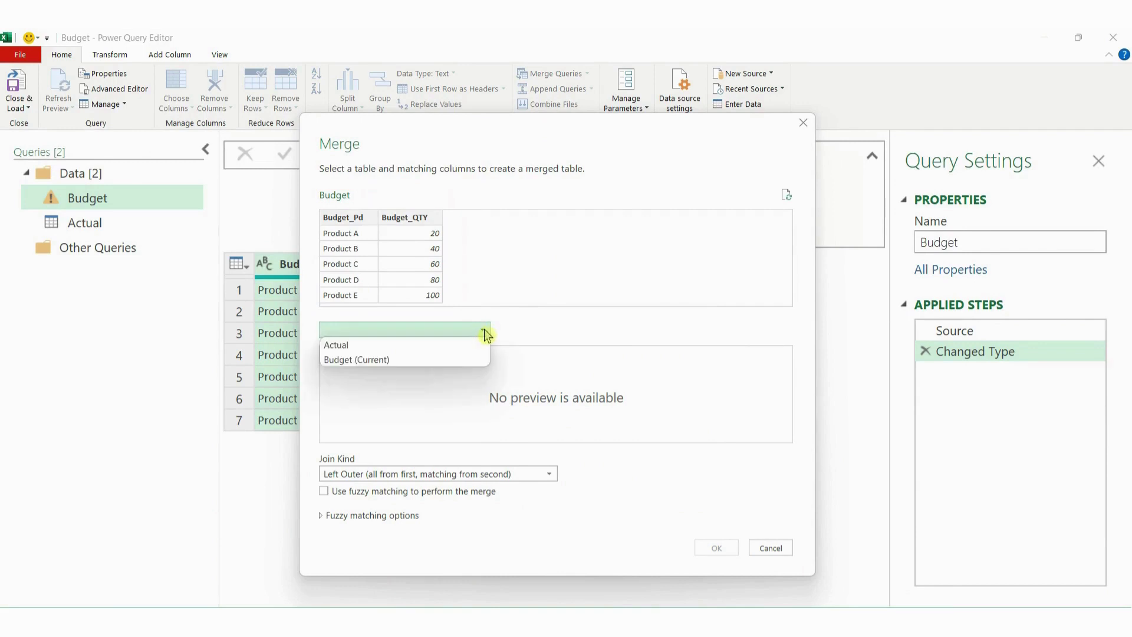
pyautogui.click(422, 348)
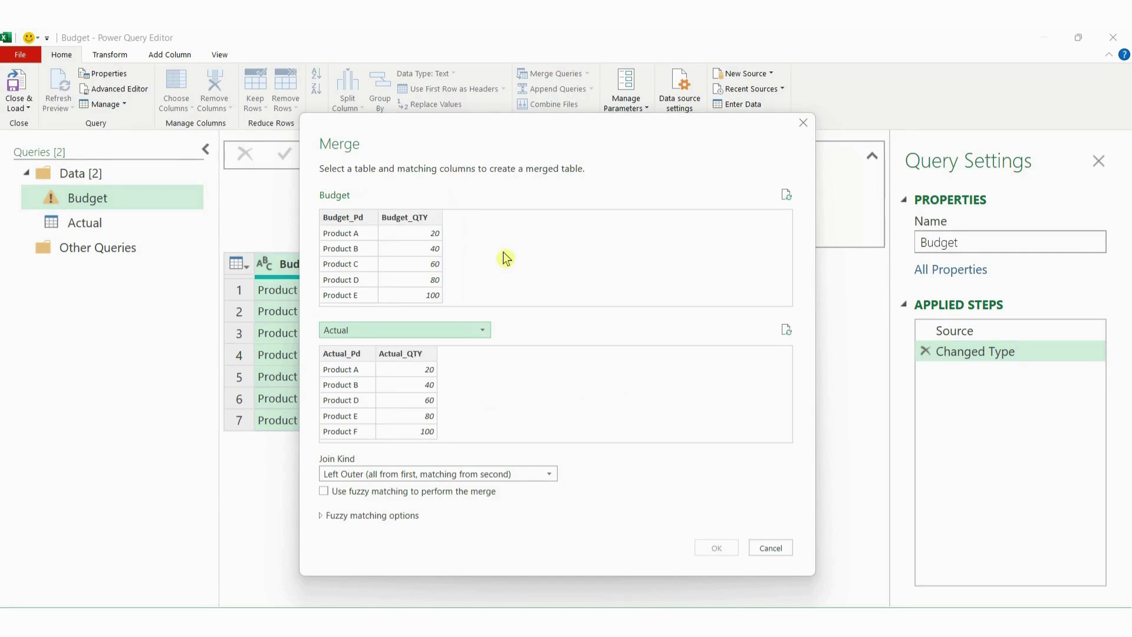
pyautogui.click(352, 226)
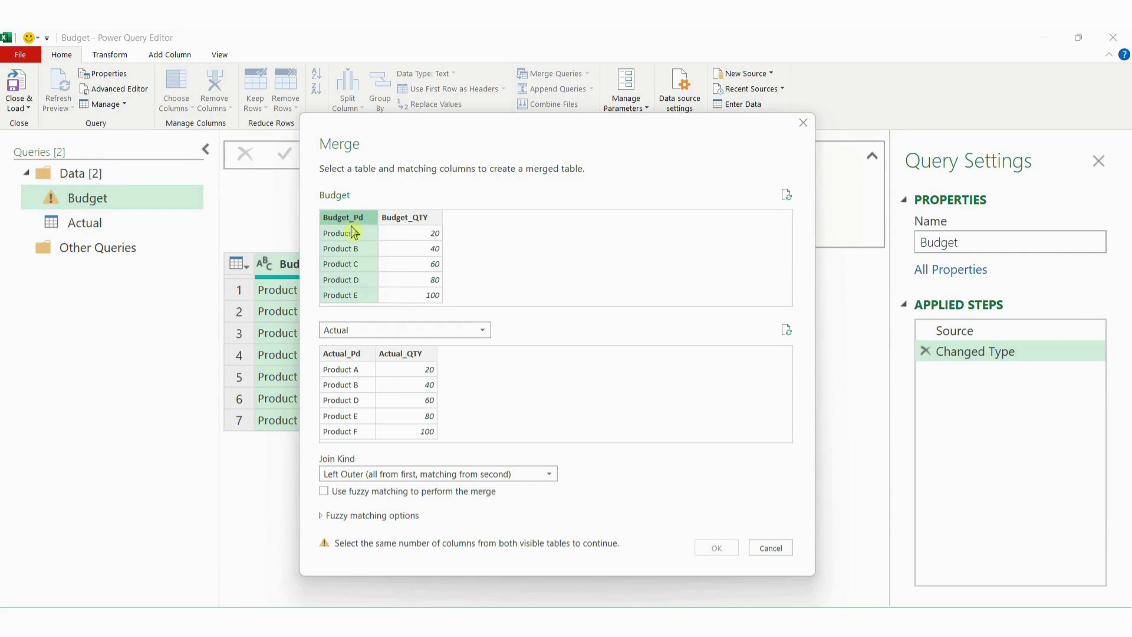
pyautogui.click(345, 356)
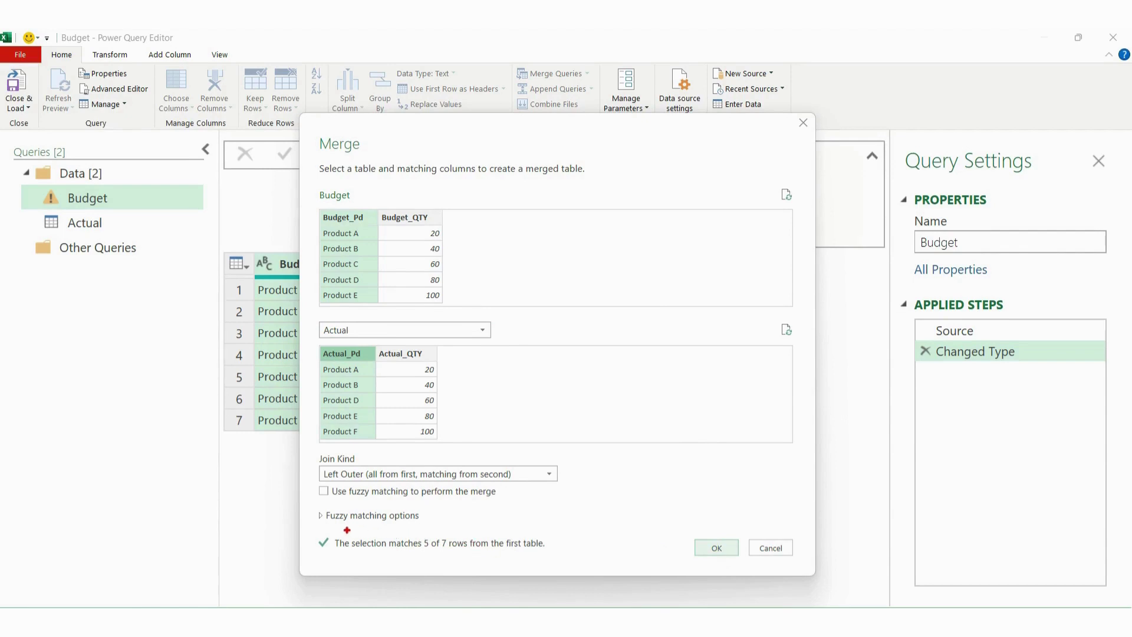
pyautogui.moveTo(324, 529)
pyautogui.mouseDown()
pyautogui.moveTo(435, 559)
pyautogui.moveTo(556, 560)
pyautogui.mouseUp()
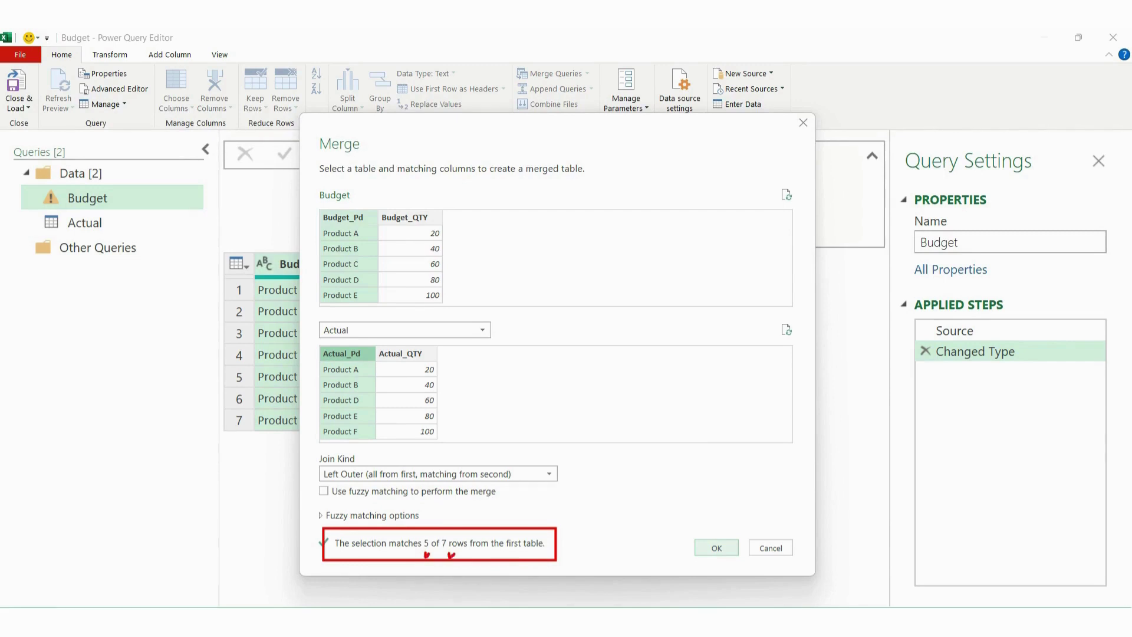
pyautogui.press('Escape')
pyautogui.click(715, 552)
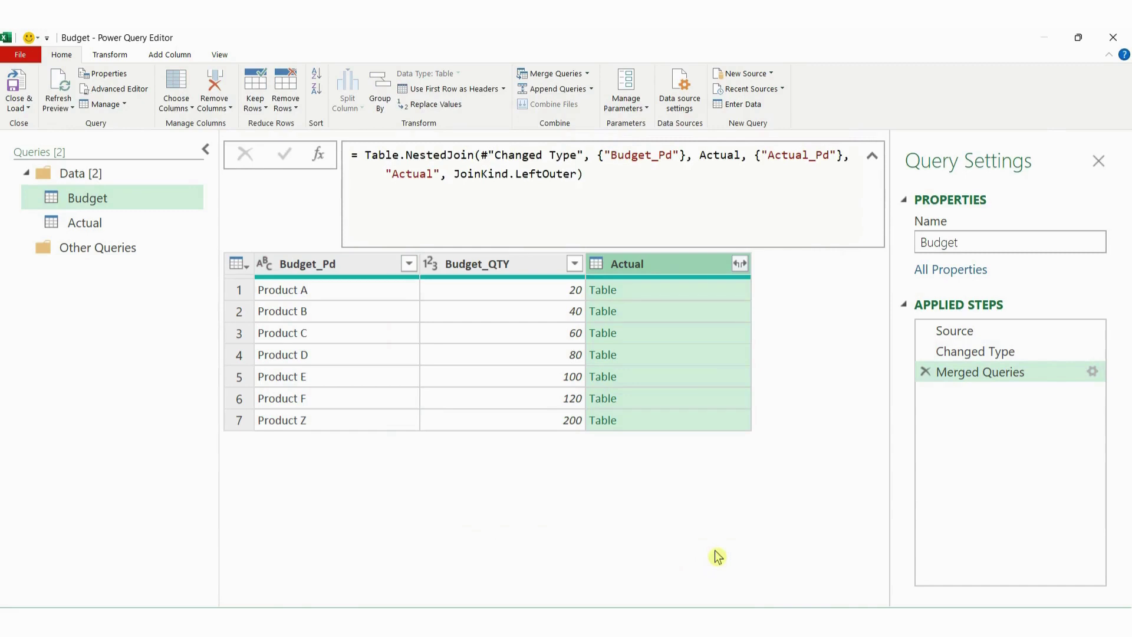
# Preview the nested Actual table in the Product A row and compare it with that row's budget data.
pyautogui.hotkey('ctrl', '2')
pyautogui.moveTo(581, 249)
pyautogui.mouseDown()
pyautogui.moveTo(598, 305)
pyautogui.moveTo(706, 421)
pyautogui.moveTo(759, 435)
pyautogui.mouseUp()
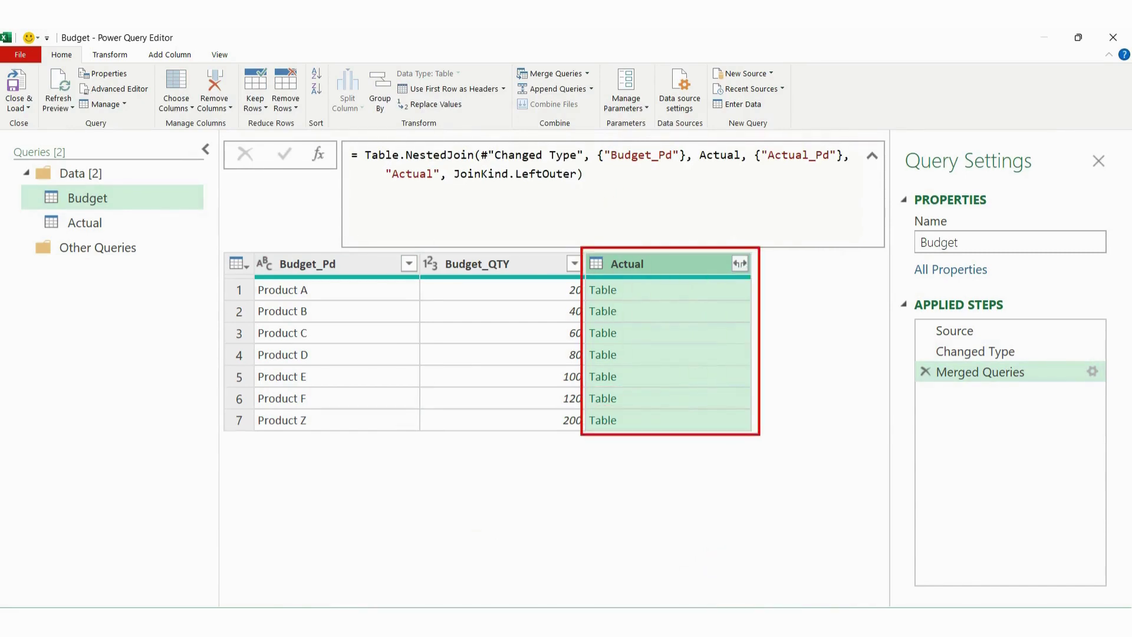
pyautogui.press('Escape')
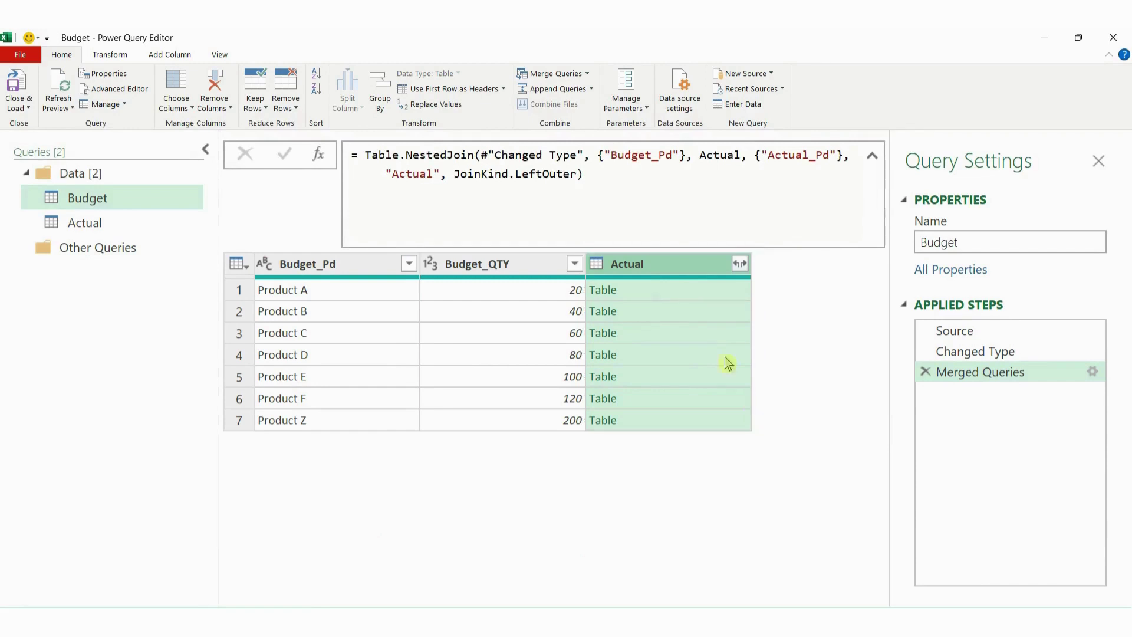
pyautogui.click(656, 284)
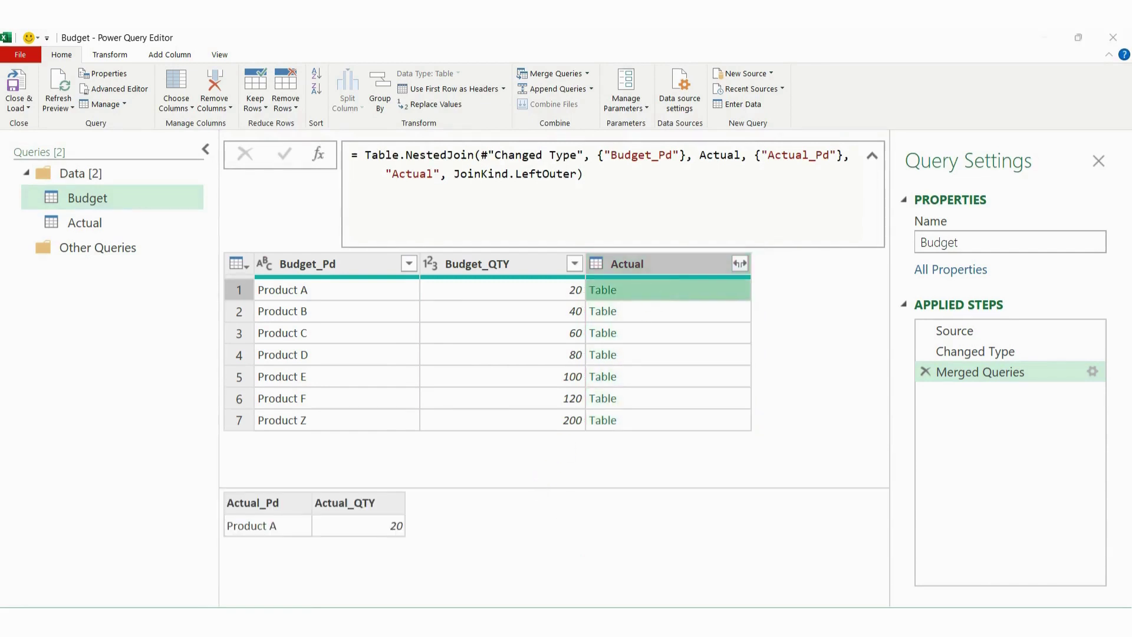
pyautogui.moveTo(220, 488)
pyautogui.mouseDown()
pyautogui.moveTo(232, 507)
pyautogui.moveTo(387, 550)
pyautogui.moveTo(415, 541)
pyautogui.mouseUp()
pyautogui.moveTo(248, 277)
pyautogui.mouseDown()
pyautogui.moveTo(267, 292)
pyautogui.moveTo(390, 301)
pyautogui.moveTo(585, 302)
pyautogui.mouseUp()
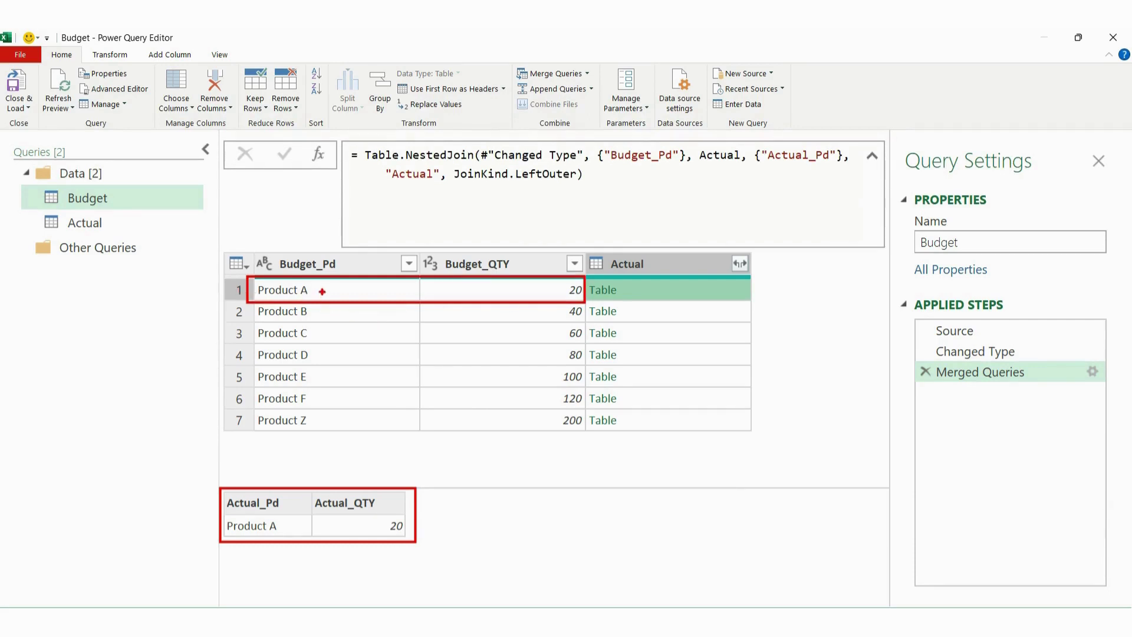
pyautogui.moveTo(255, 295)
pyautogui.mouseDown()
pyautogui.moveTo(310, 281)
pyautogui.moveTo(328, 291)
pyautogui.moveTo(252, 296)
pyautogui.mouseUp()
pyautogui.moveTo(233, 519); pyautogui.dragTo(277, 511)
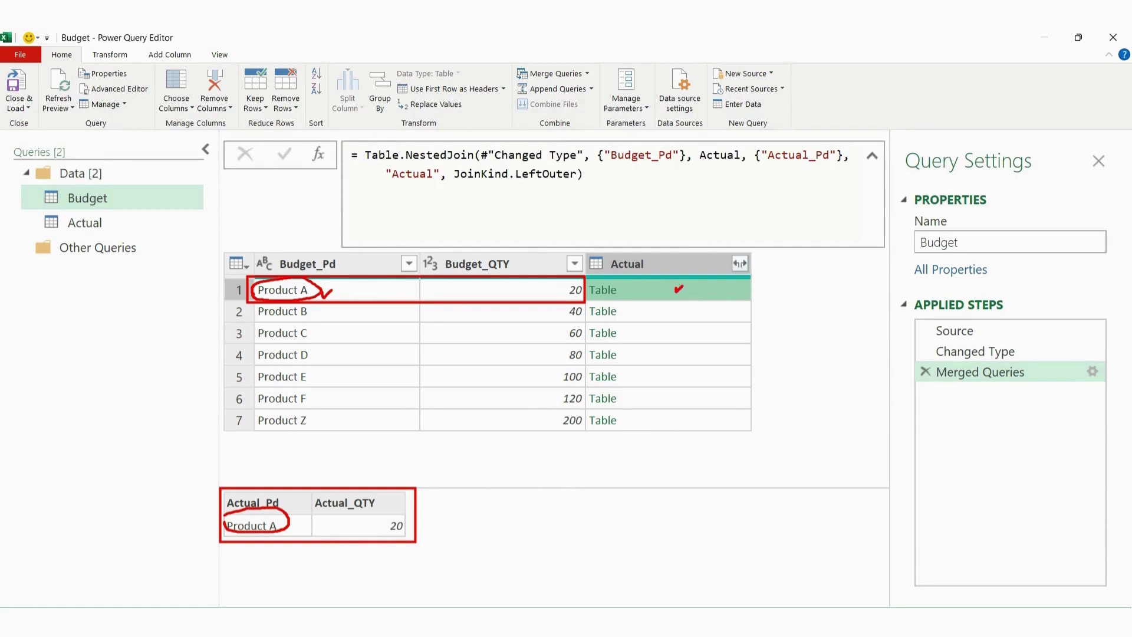
# Preview the nested Actual table in the Product C row.
pyautogui.click(666, 333)
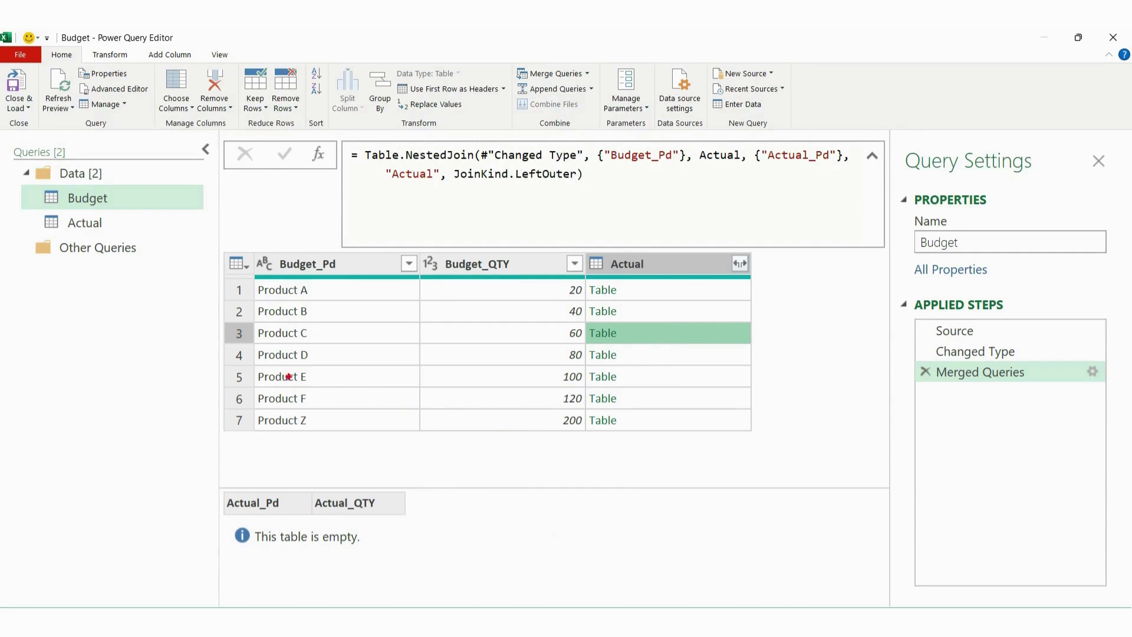
pyautogui.moveTo(250, 322); pyautogui.dragTo(328, 342)
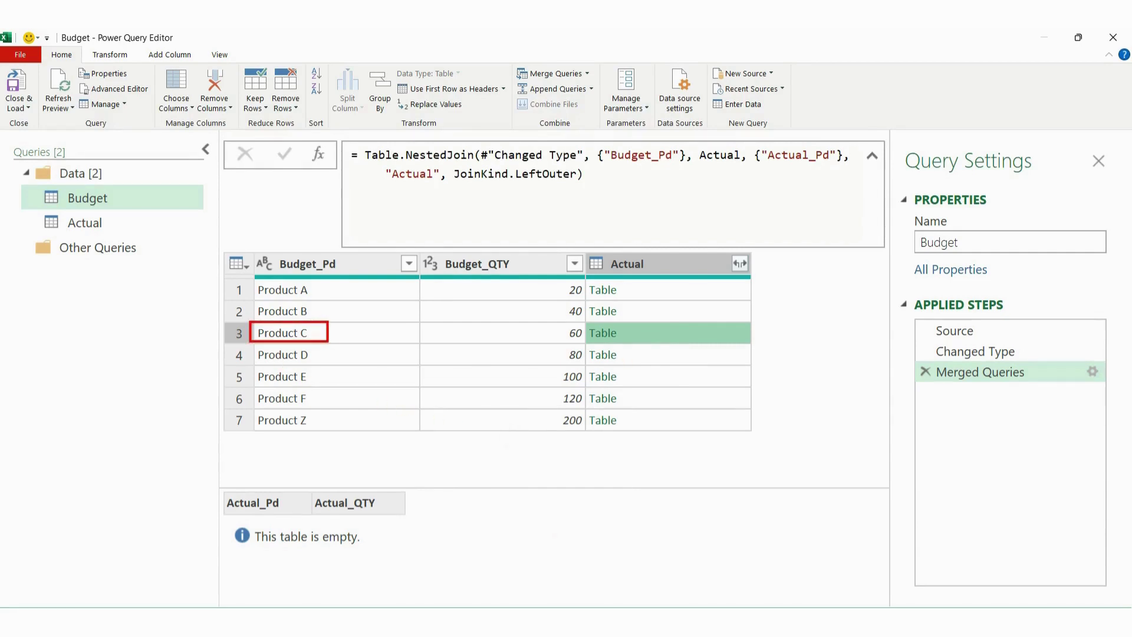
pyautogui.moveTo(588, 326); pyautogui.dragTo(629, 344)
pyautogui.moveTo(231, 519); pyautogui.dragTo(357, 556)
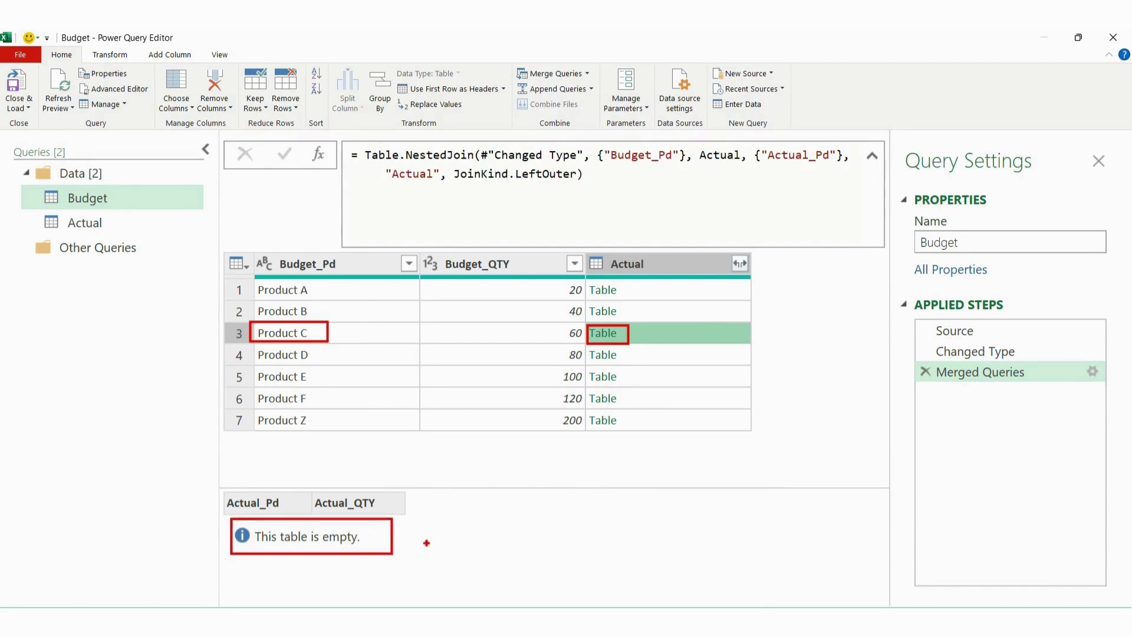
pyautogui.press('Escape')
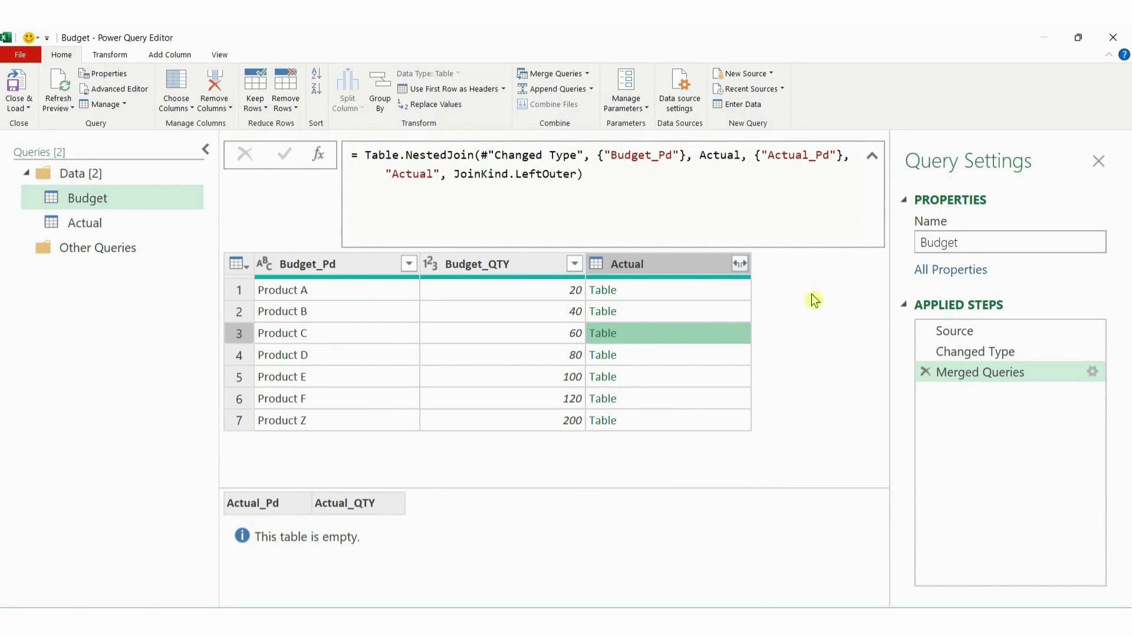
# Expand the merged Actual column into Actual_Pd and Actual_QTY with the original column name as prefix, and delete that expansion step.
pyautogui.click(740, 265)
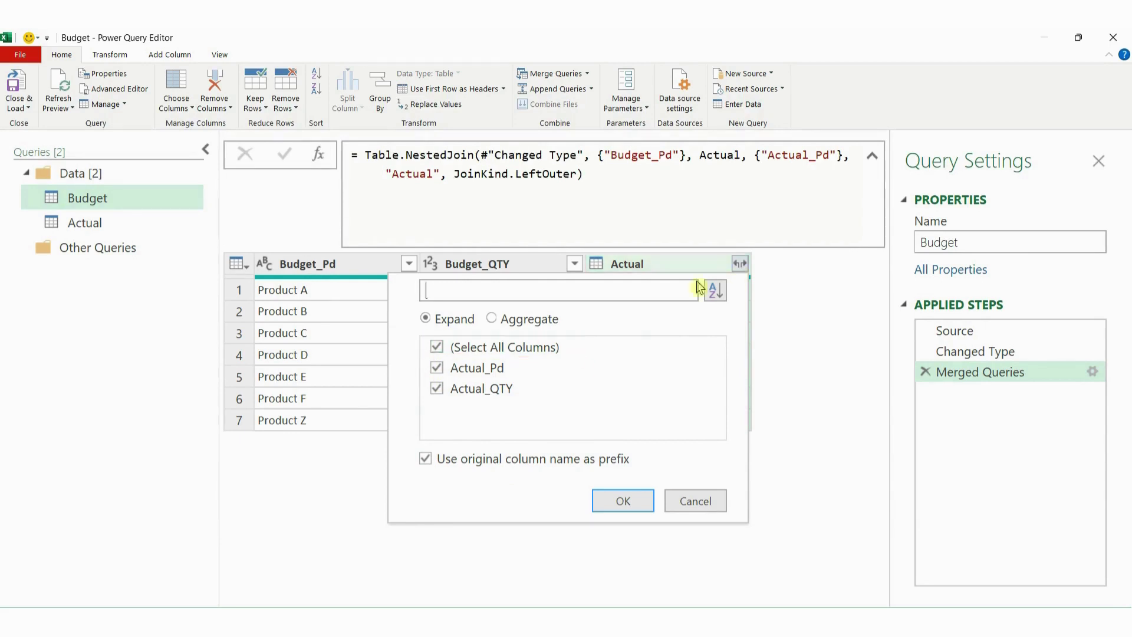
pyautogui.click(623, 502)
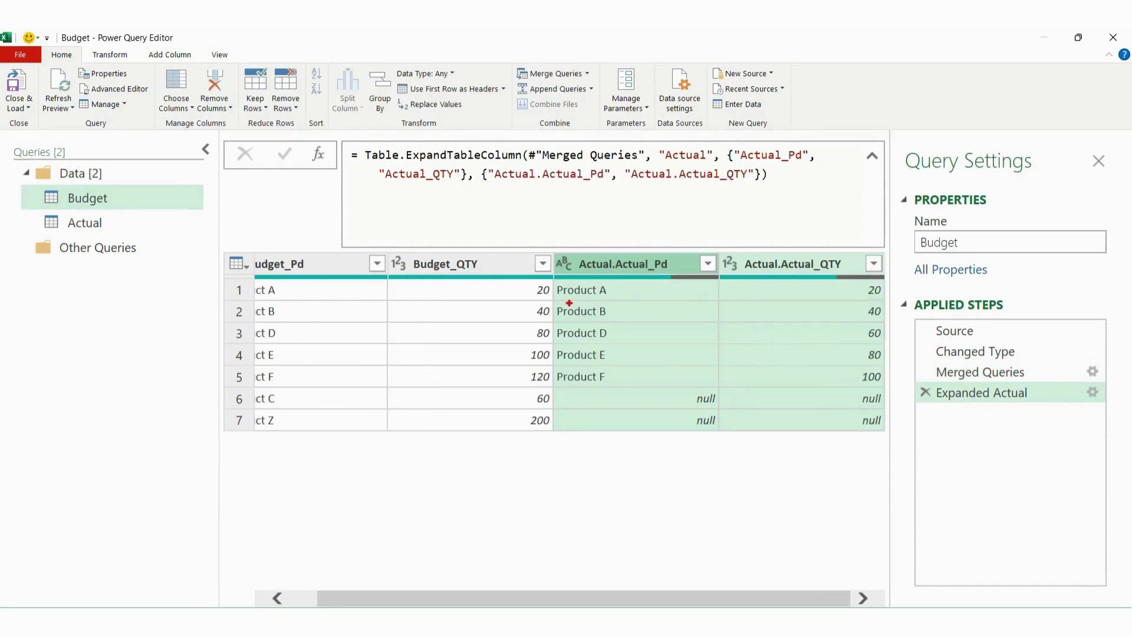
pyautogui.moveTo(550, 251)
pyautogui.mouseDown()
pyautogui.moveTo(629, 403)
pyautogui.moveTo(890, 443)
pyautogui.mouseUp()
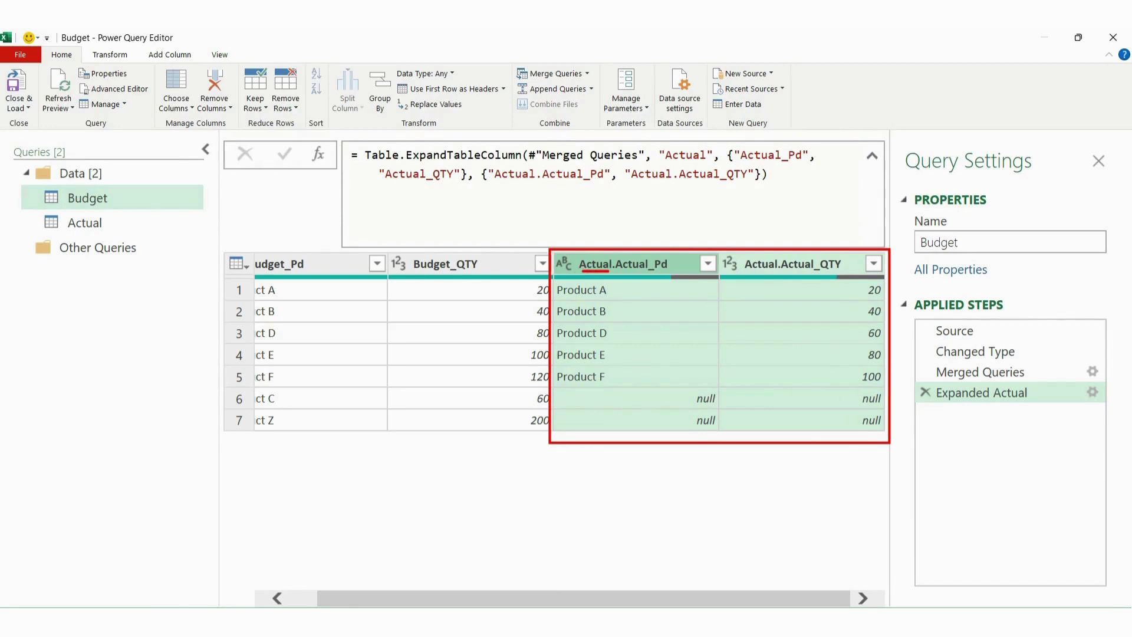
pyautogui.moveTo(614, 255); pyautogui.dragTo(674, 276)
pyautogui.moveTo(747, 273); pyautogui.dragTo(845, 274)
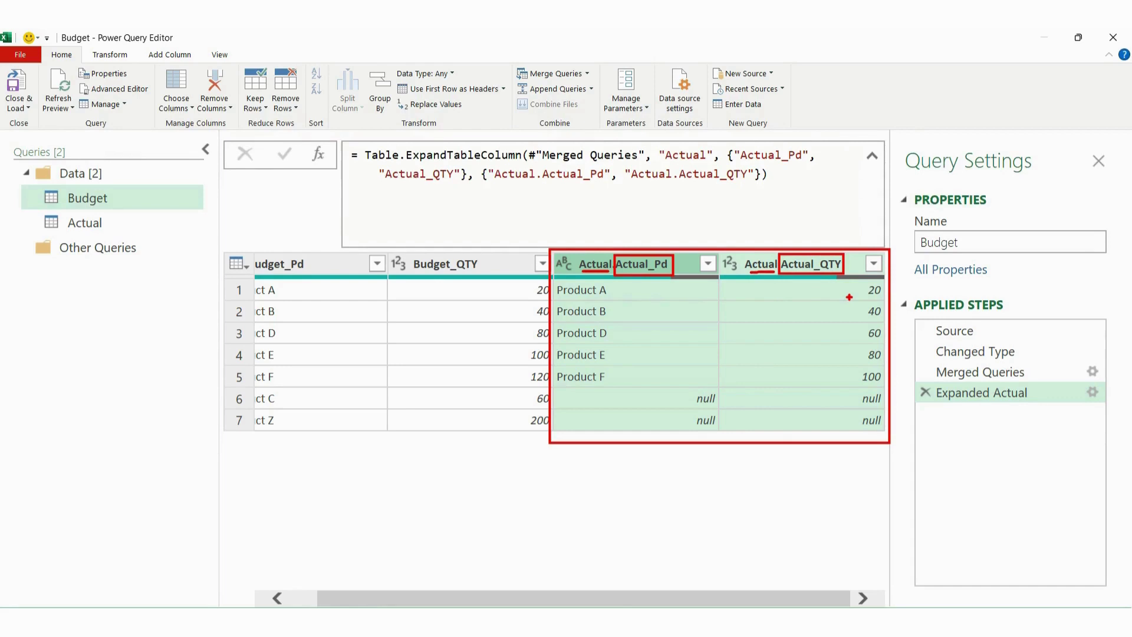
pyautogui.press('Escape')
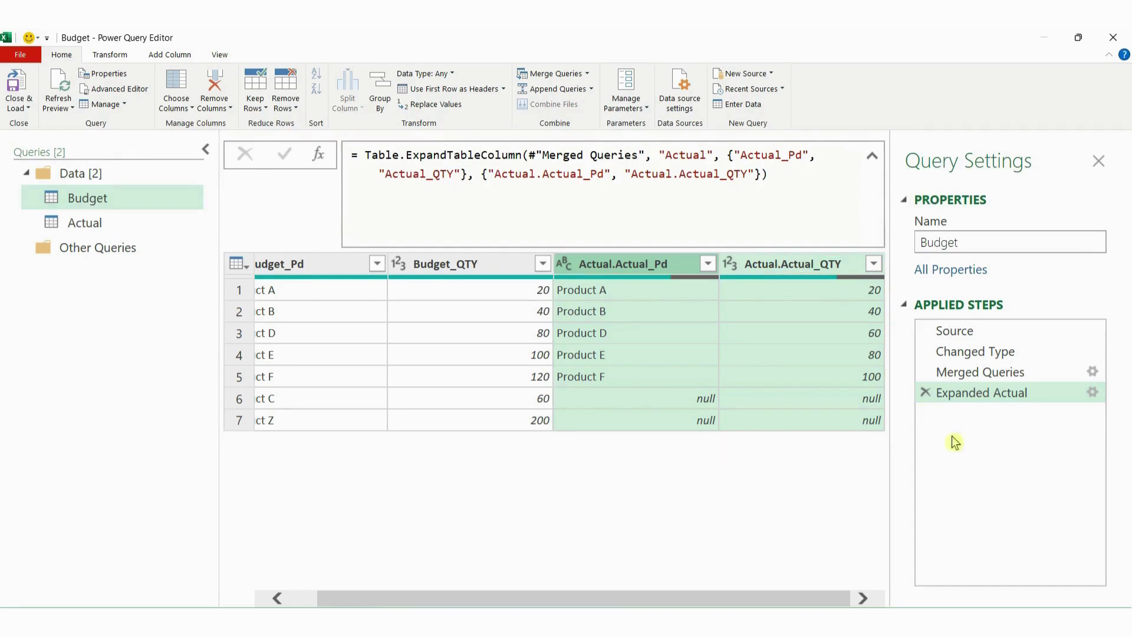
pyautogui.click(926, 393)
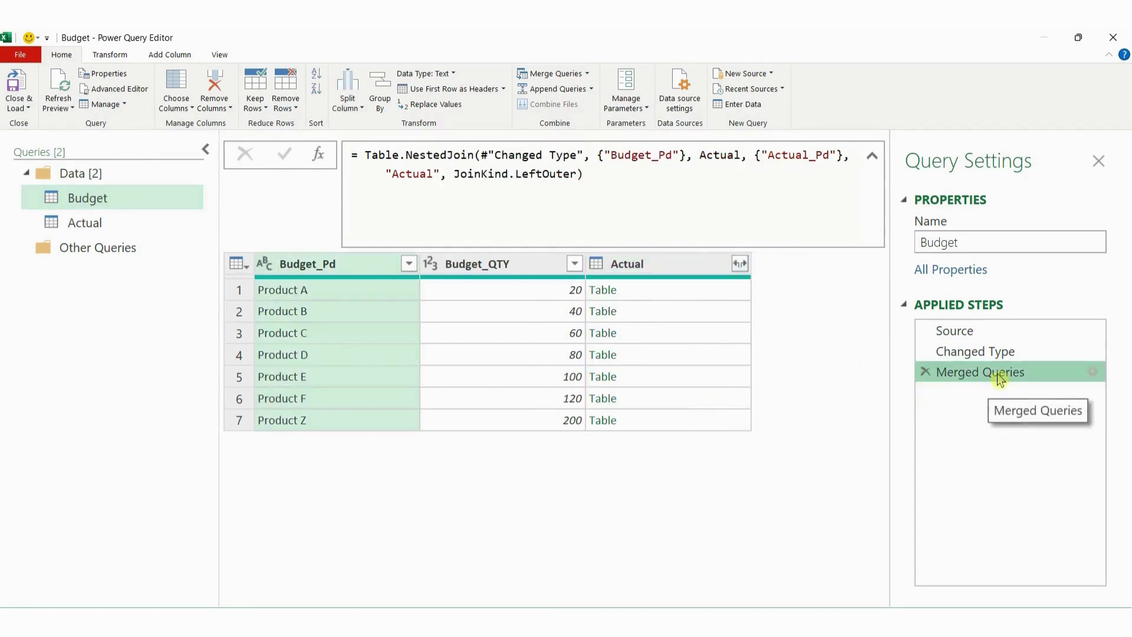
# Expand the Actual column into Actual_Pd and Actual_QTY with the original column name prefix turned off, and delete that expansion step.
pyautogui.click(695, 270)
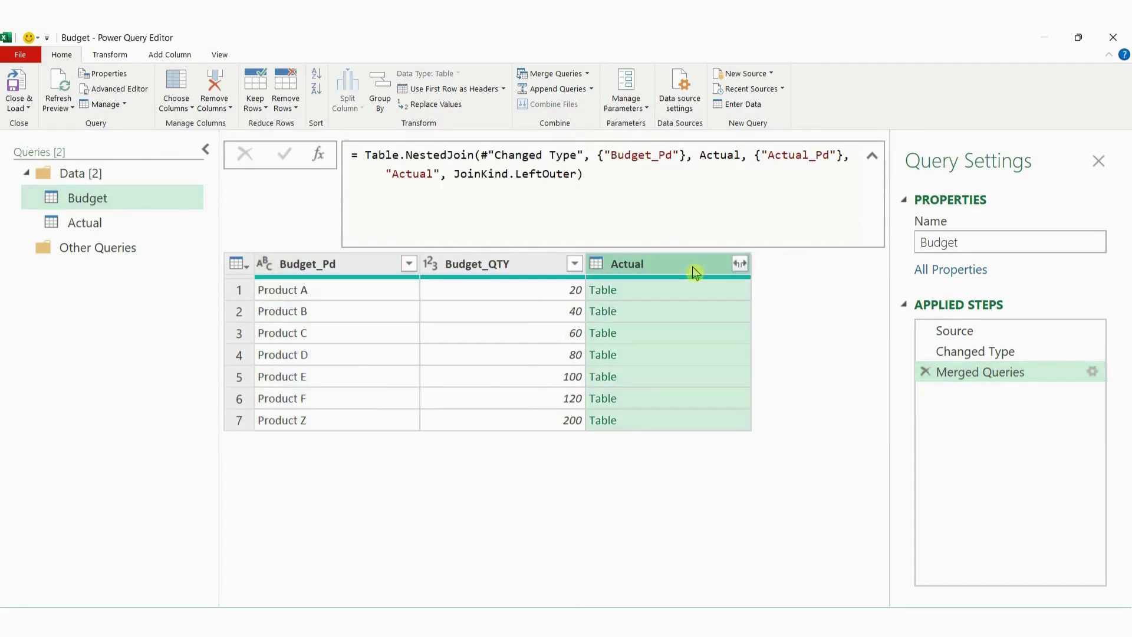
pyautogui.click(740, 264)
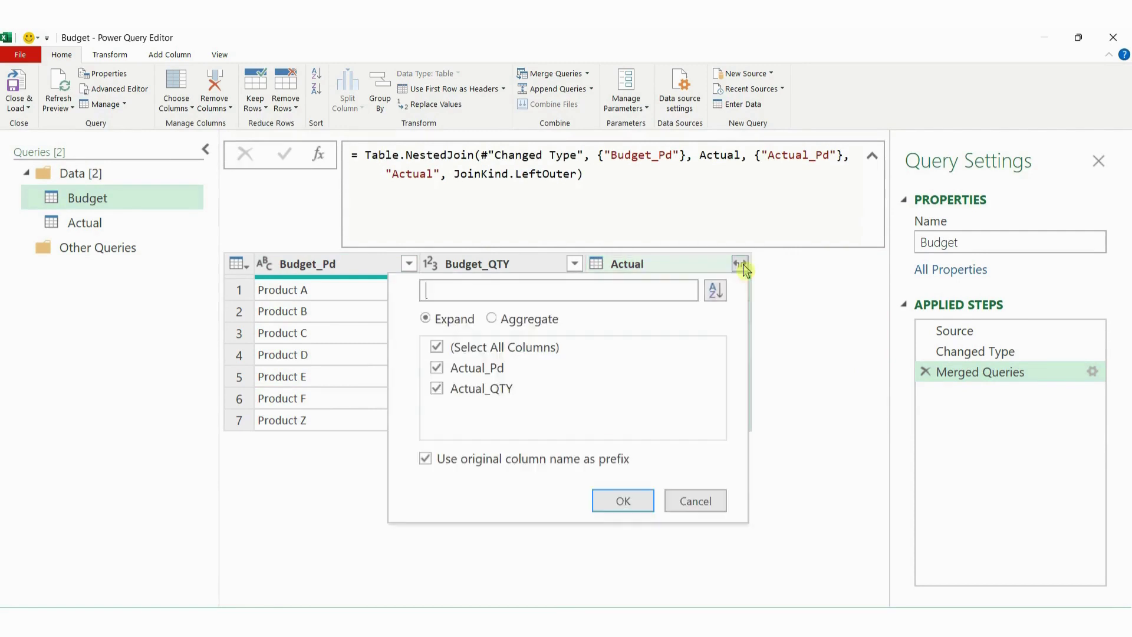
pyautogui.click(425, 460)
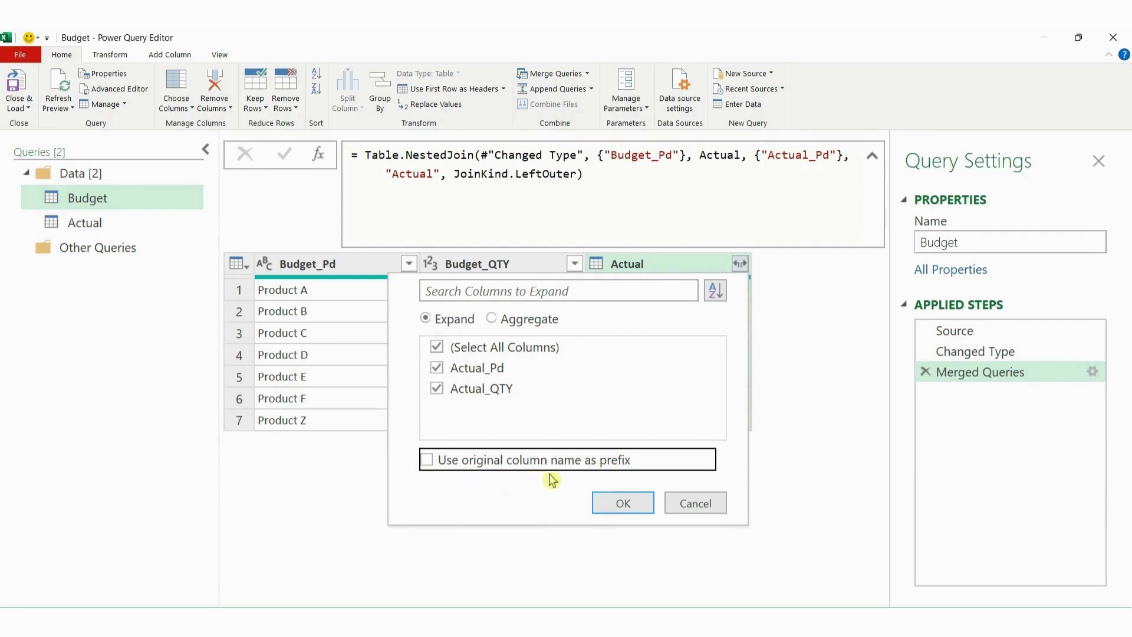
pyautogui.click(623, 505)
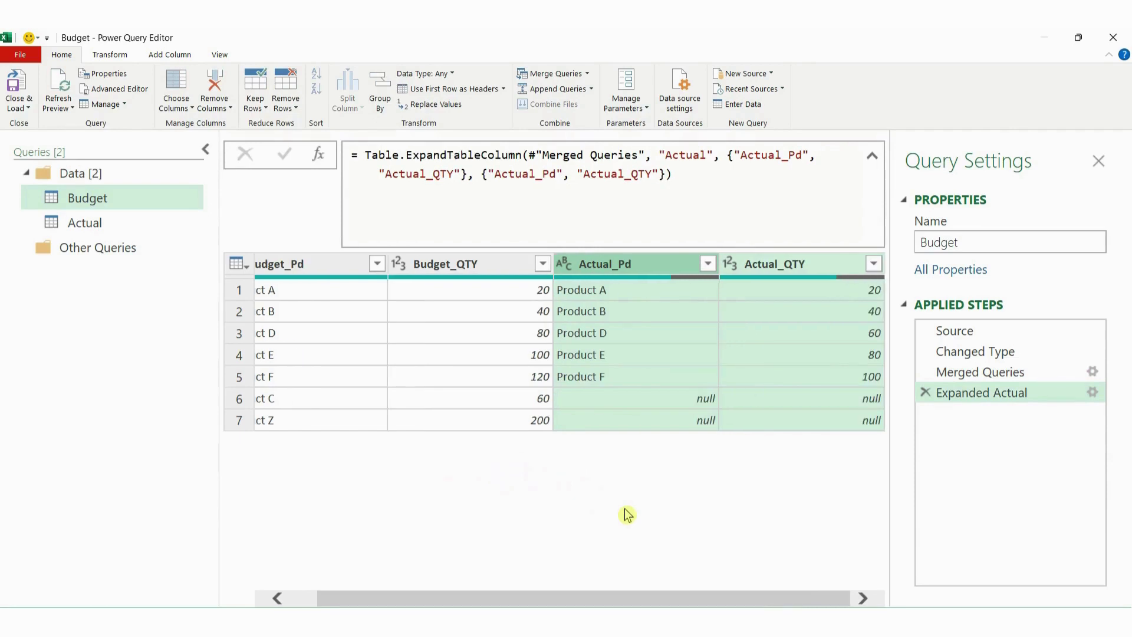
pyautogui.moveTo(553, 251); pyautogui.dragTo(878, 278)
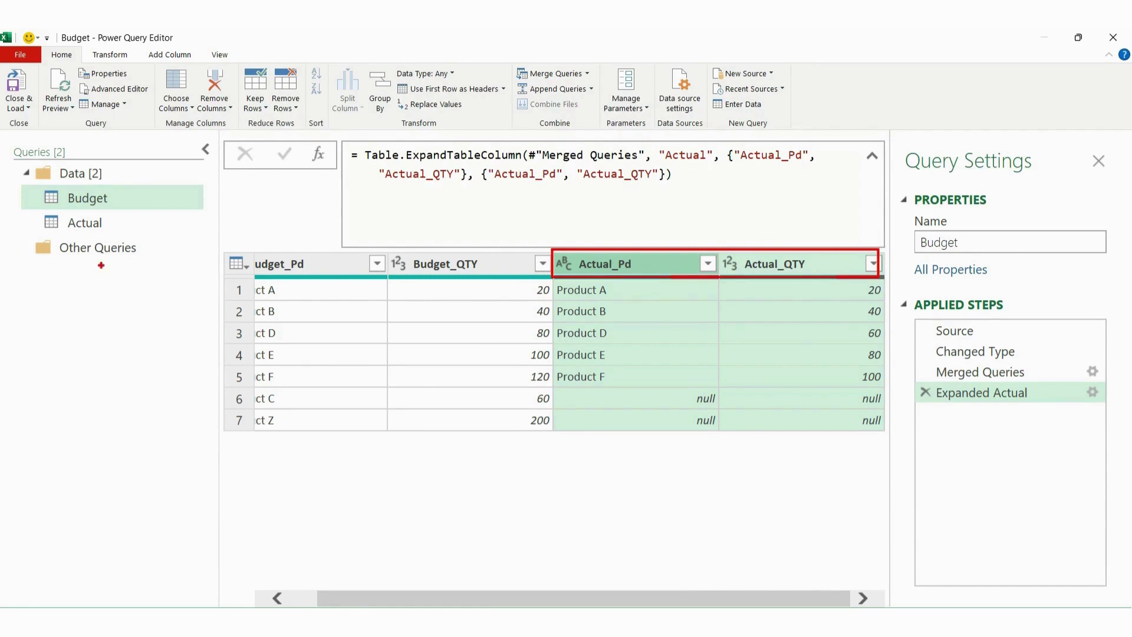
pyautogui.moveTo(39, 212); pyautogui.dragTo(112, 234)
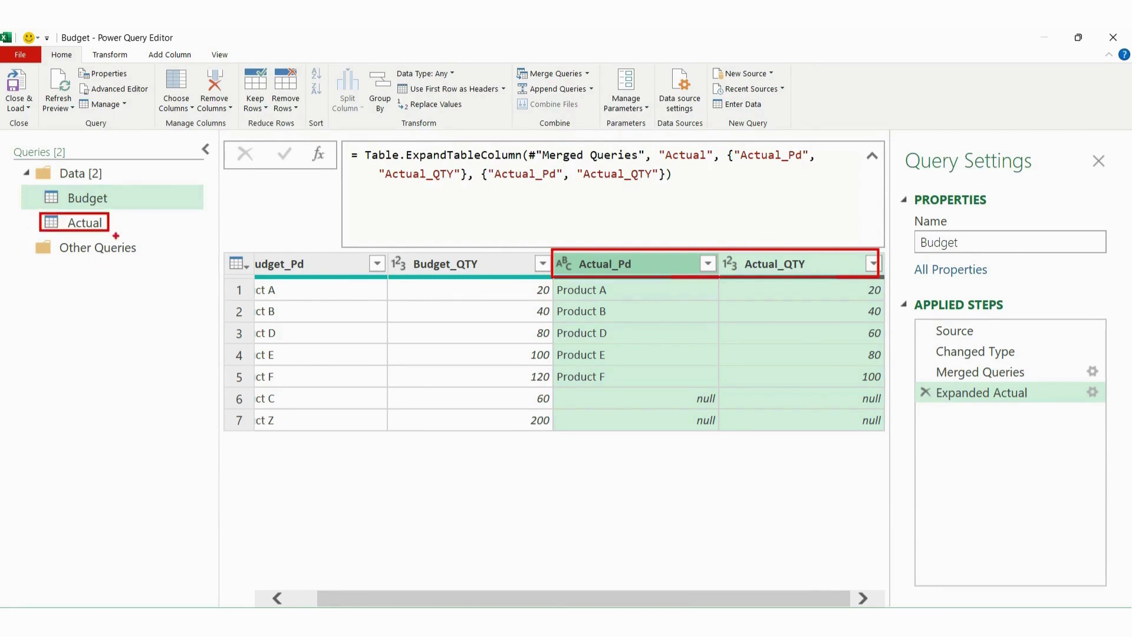
pyautogui.press('Escape')
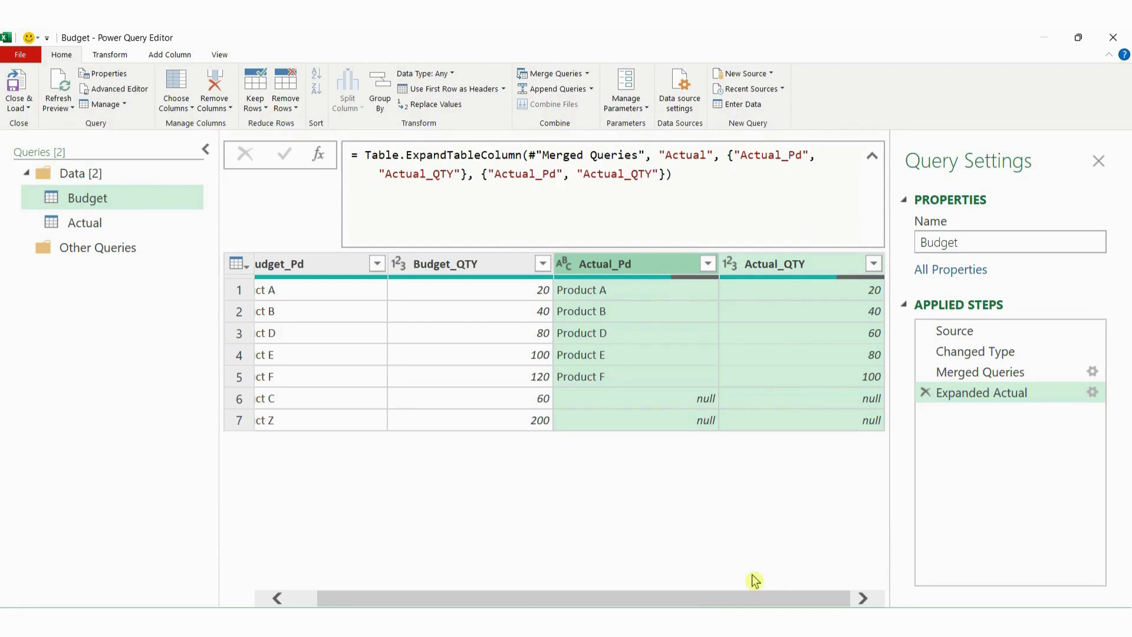
pyautogui.click(924, 394)
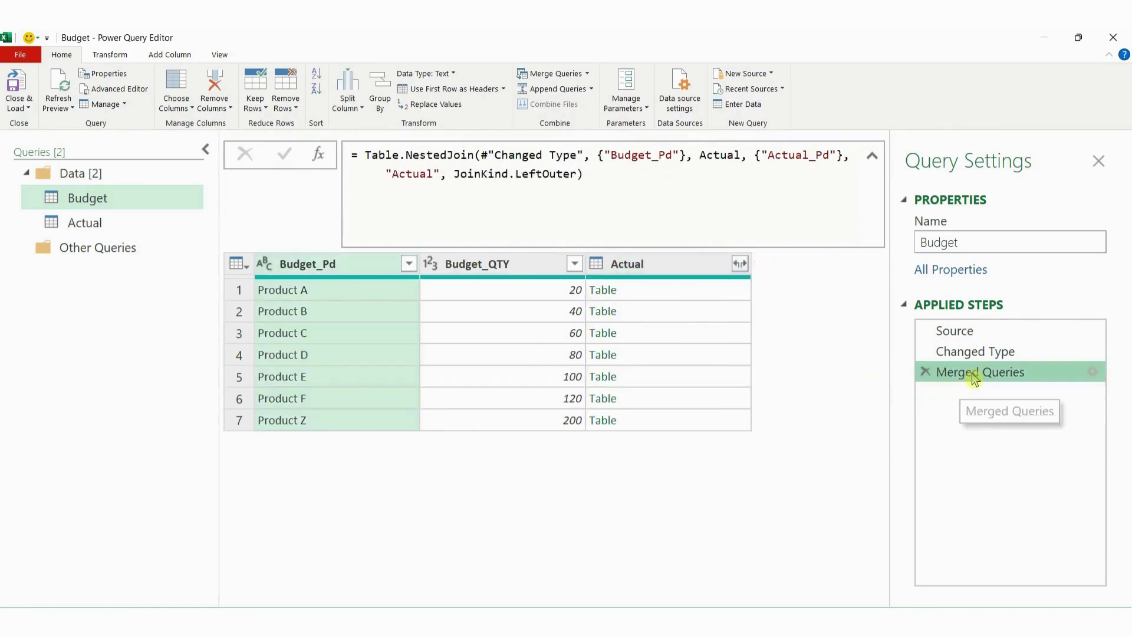
# Expand the merged Actual column again, including only the Actual_Pd field.
pyautogui.click(740, 264)
pyautogui.click(532, 352)
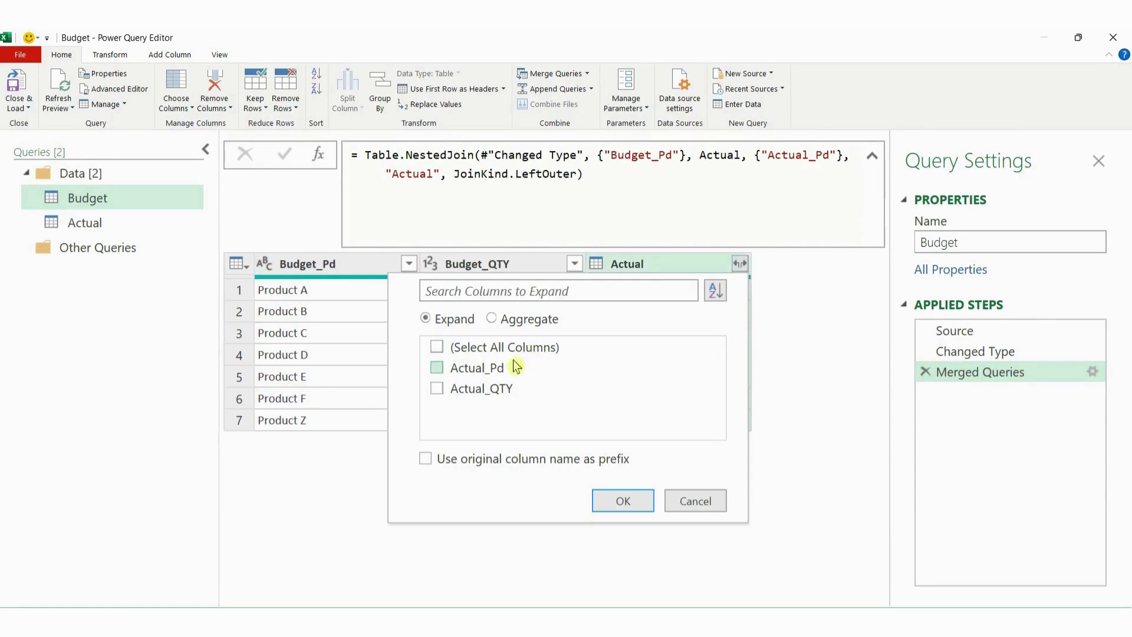
pyautogui.click(437, 368)
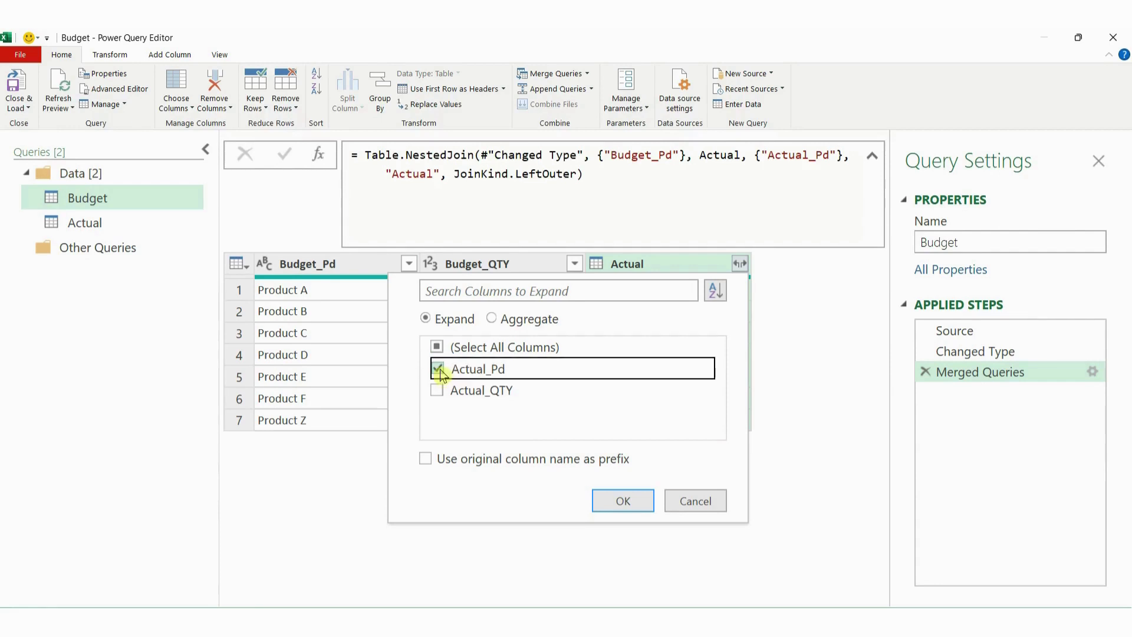
pyautogui.click(639, 504)
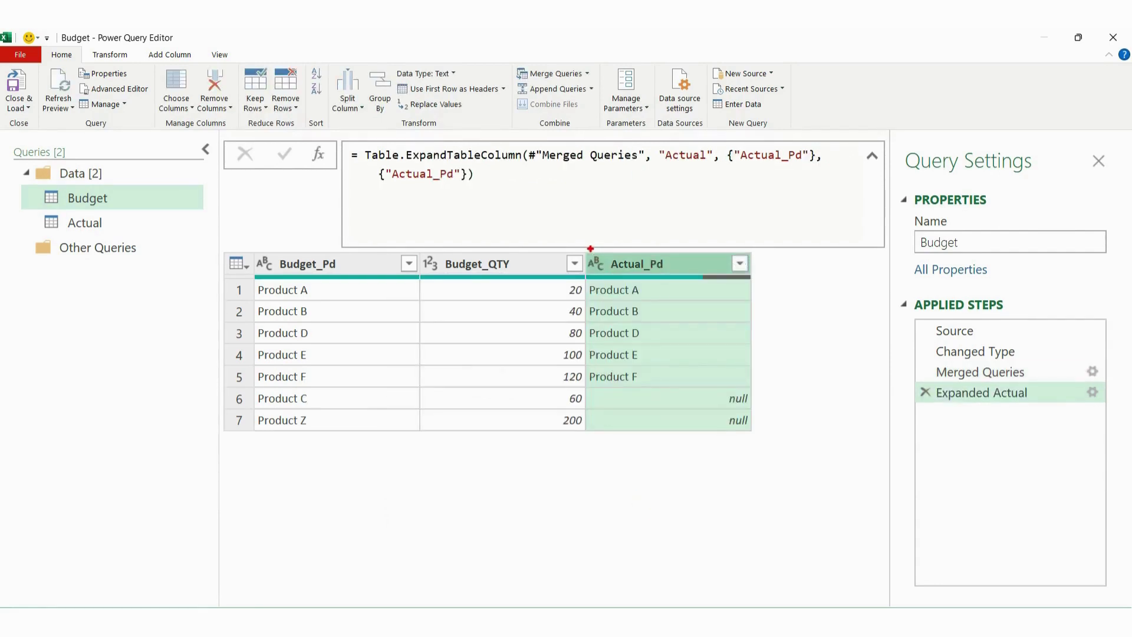
pyautogui.moveTo(588, 248); pyautogui.dragTo(755, 437)
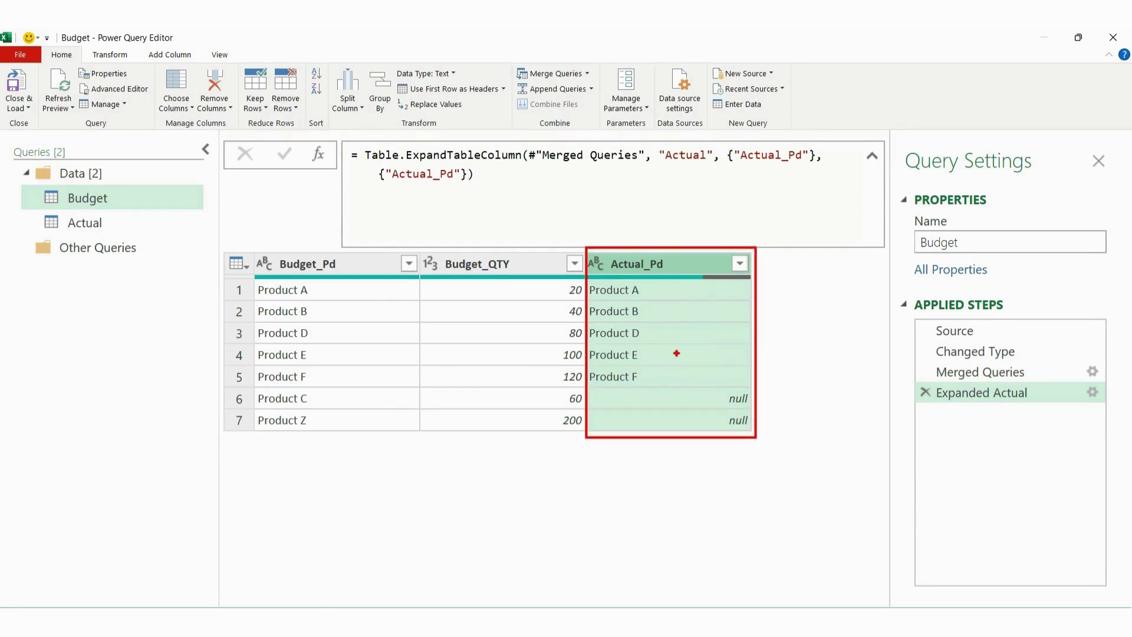
pyautogui.moveTo(254, 281); pyautogui.dragTo(321, 387)
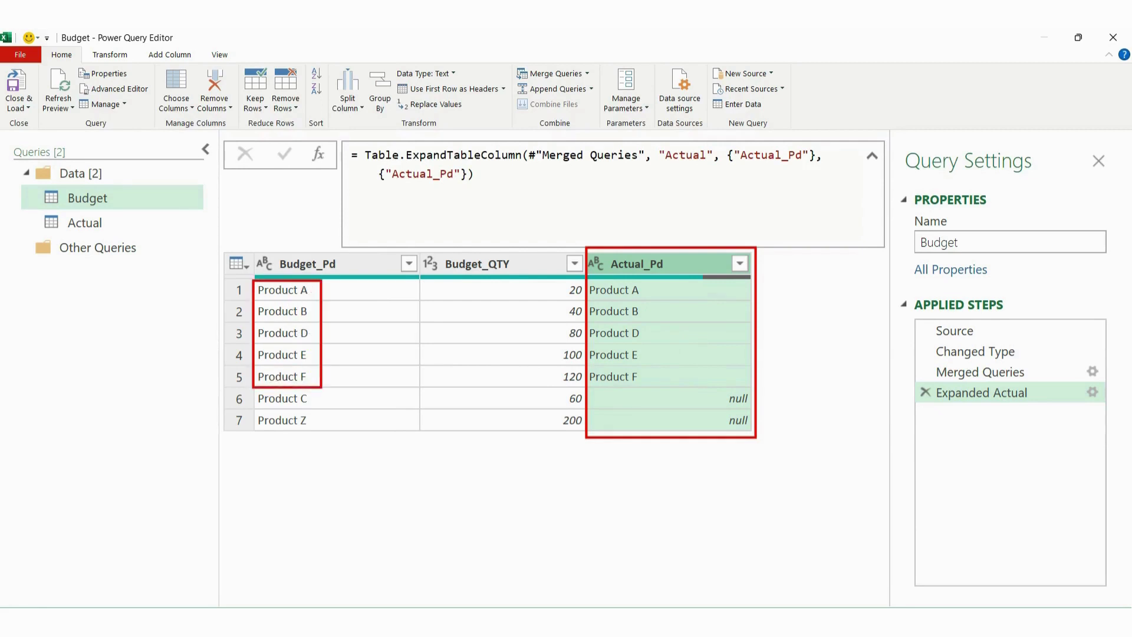
# Compare the Budget_Pd products with the expanded Actual_Pd column, and delete the Expanded Actual step from the Budget query.
pyautogui.moveTo(592, 281); pyautogui.dragTo(657, 387)
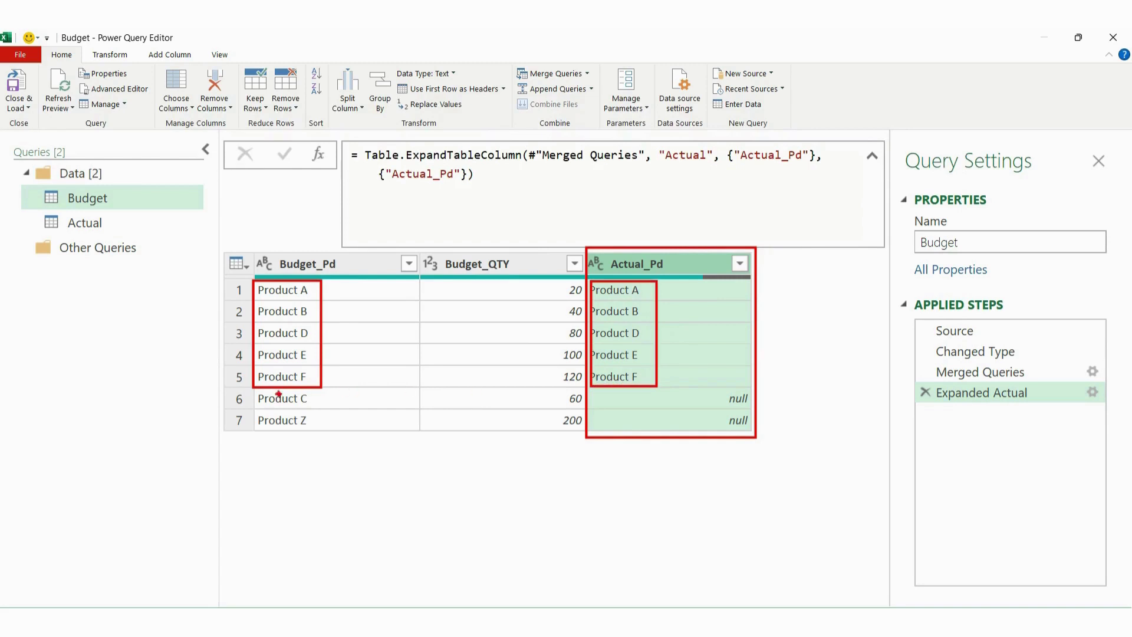
pyautogui.moveTo(255, 391)
pyautogui.mouseDown()
pyautogui.moveTo(262, 416)
pyautogui.moveTo(333, 435)
pyautogui.mouseUp()
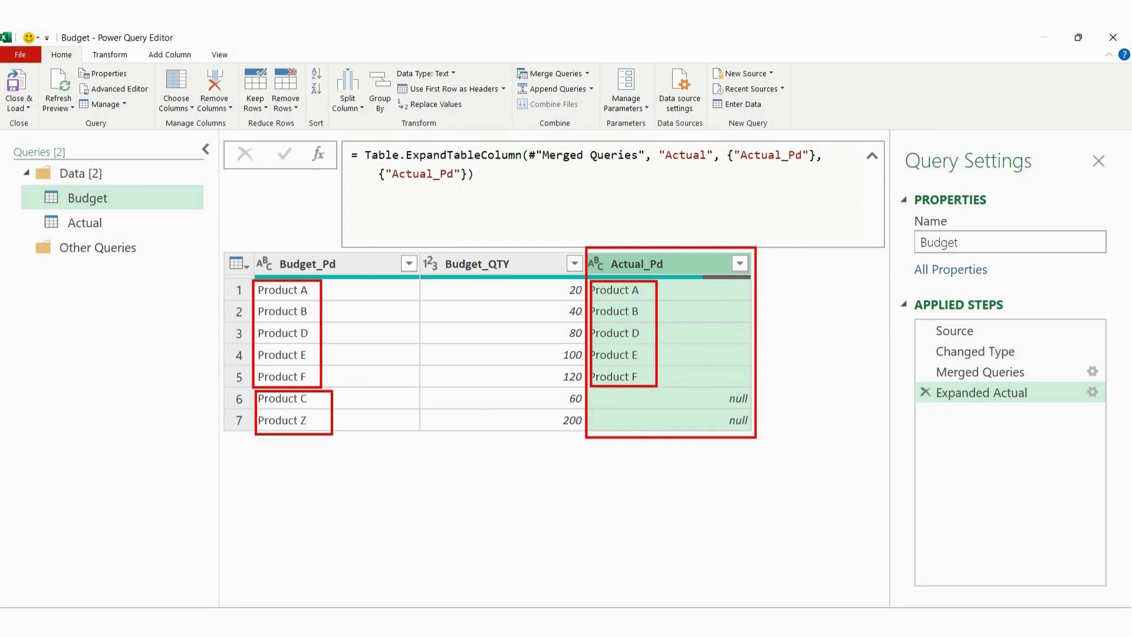
pyautogui.moveTo(697, 386)
pyautogui.mouseDown()
pyautogui.moveTo(720, 428)
pyautogui.moveTo(754, 433)
pyautogui.mouseUp()
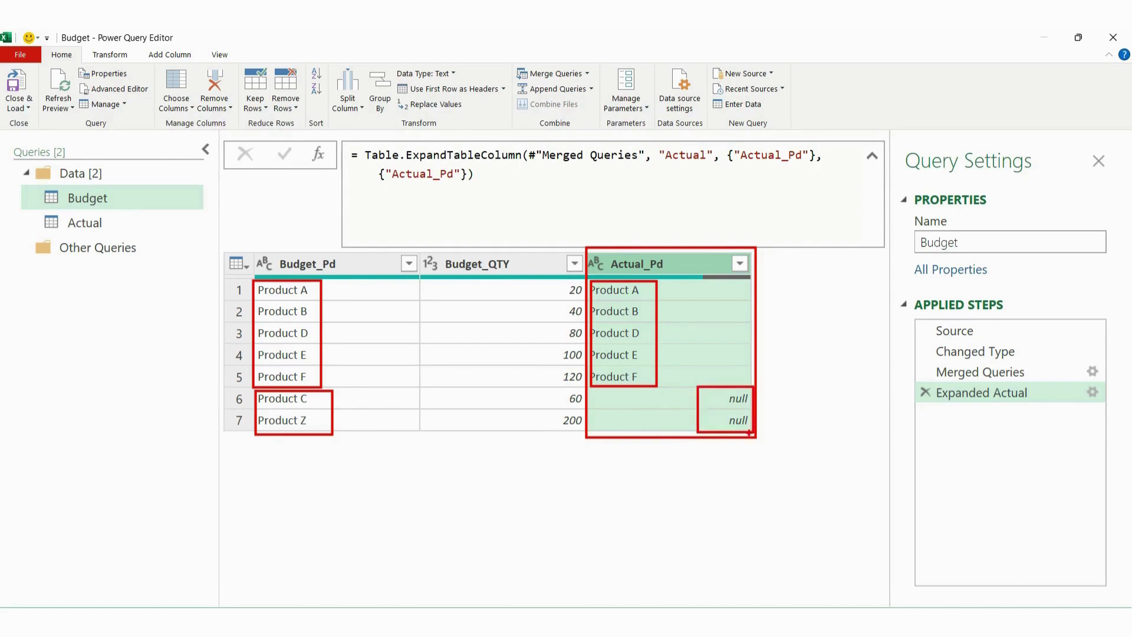
pyautogui.press('Escape')
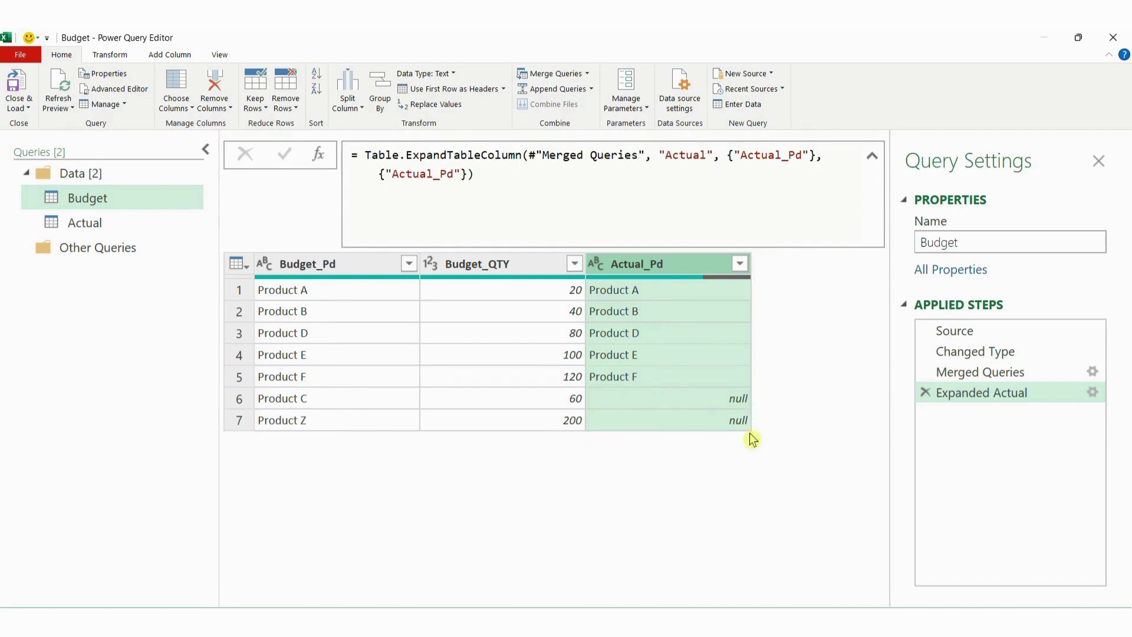
pyautogui.click(925, 393)
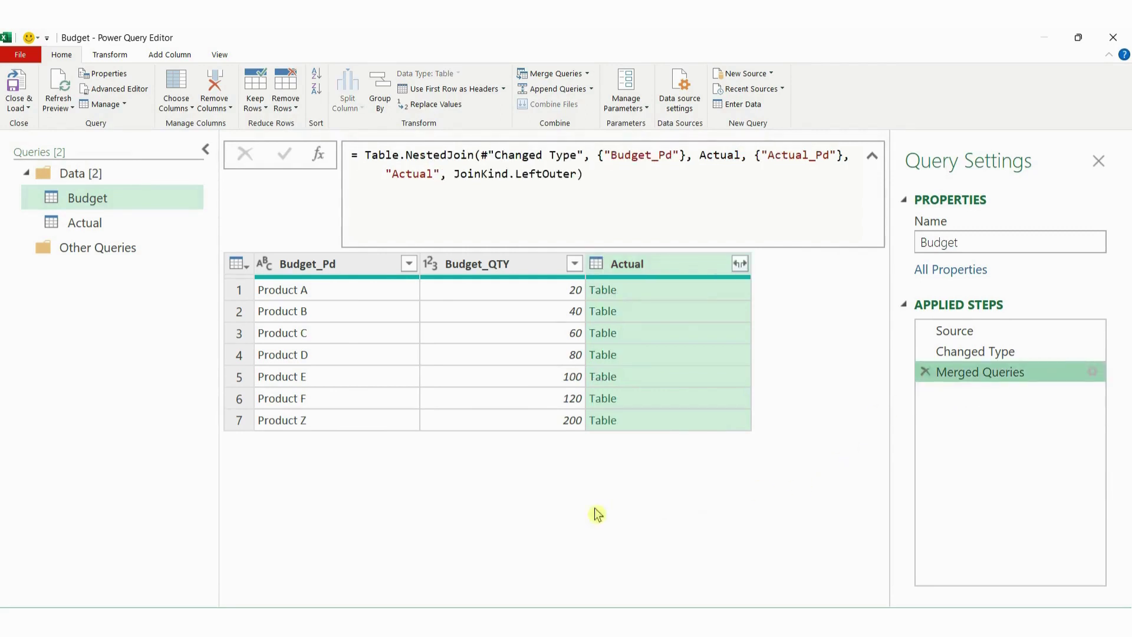
pyautogui.click(529, 517)
# Examine the Merged Queries step's Table.NestedJoin arguments and the nested Actual column beside the two Budget columns.
pyautogui.moveTo(921, 362); pyautogui.dragTo(1056, 382)
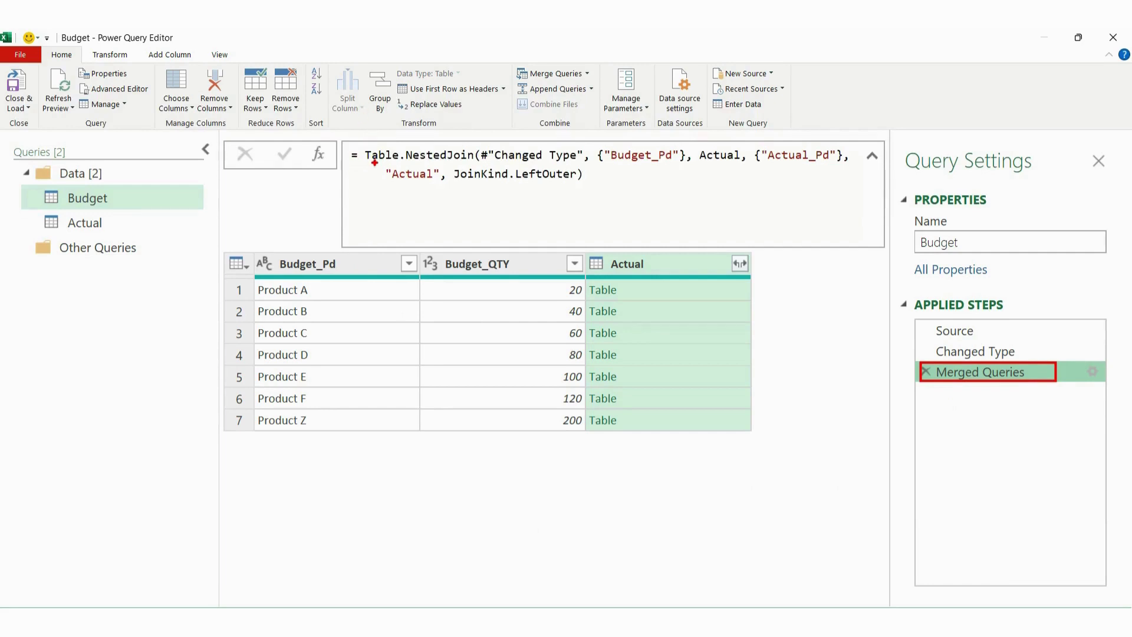
pyautogui.moveTo(373, 165); pyautogui.dragTo(461, 163)
pyautogui.moveTo(529, 138)
pyautogui.mouseDown()
pyautogui.moveTo(536, 125)
pyautogui.moveTo(527, 142)
pyautogui.mouseUp()
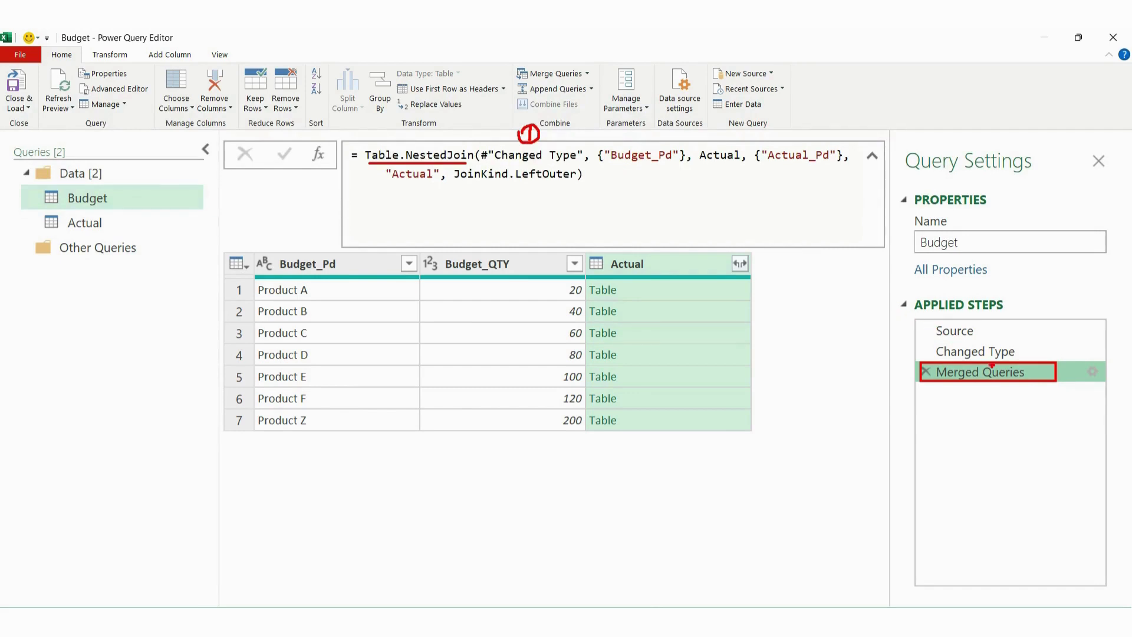
pyautogui.moveTo(928, 343); pyautogui.dragTo(921, 351)
pyautogui.moveTo(593, 142)
pyautogui.mouseDown()
pyautogui.moveTo(618, 166)
pyautogui.moveTo(691, 169)
pyautogui.mouseUp()
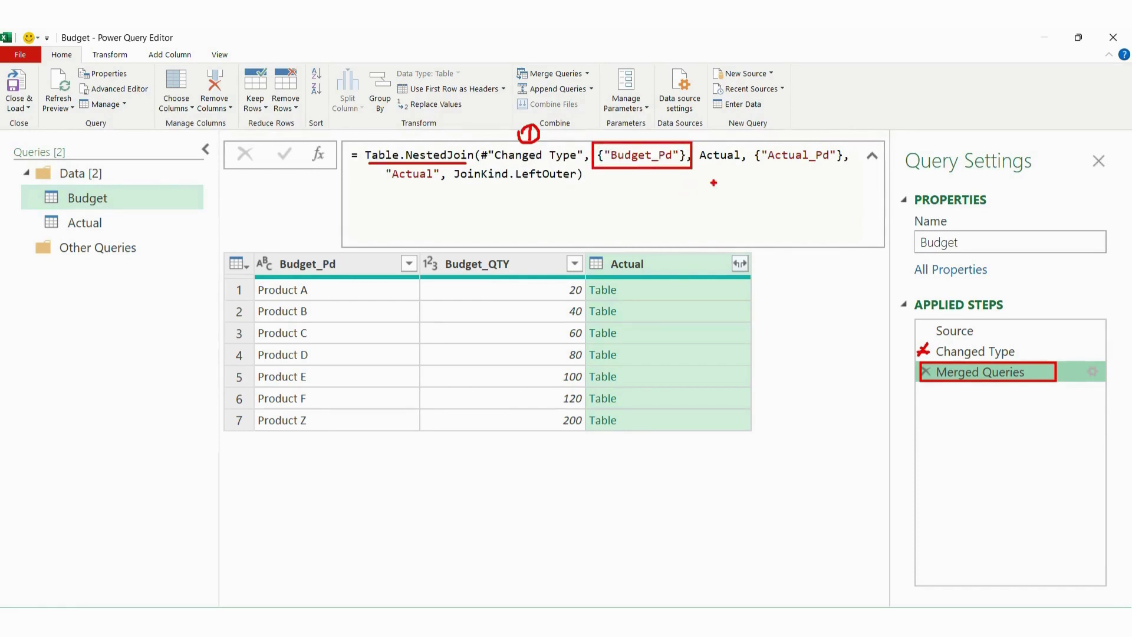
pyautogui.moveTo(724, 127)
pyautogui.mouseDown()
pyautogui.moveTo(727, 137)
pyautogui.moveTo(747, 121)
pyautogui.moveTo(727, 145)
pyautogui.mouseUp()
pyautogui.moveTo(39, 211); pyautogui.dragTo(113, 235)
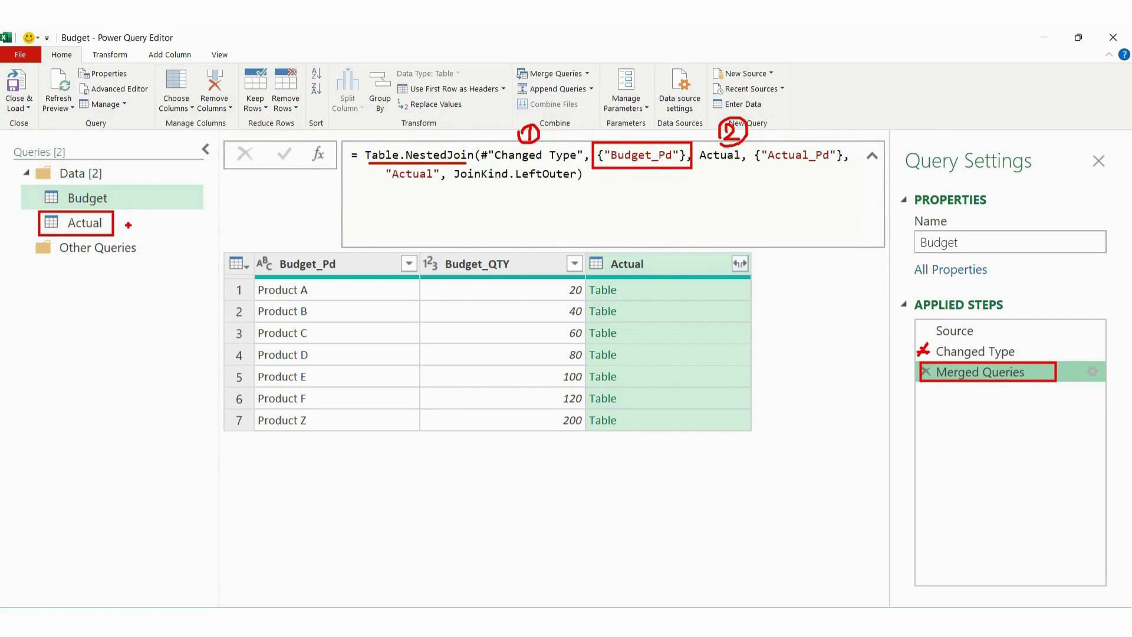
pyautogui.moveTo(128, 225); pyautogui.dragTo(165, 225)
pyautogui.moveTo(754, 144)
pyautogui.mouseDown()
pyautogui.moveTo(766, 168)
pyautogui.moveTo(846, 169)
pyautogui.mouseUp()
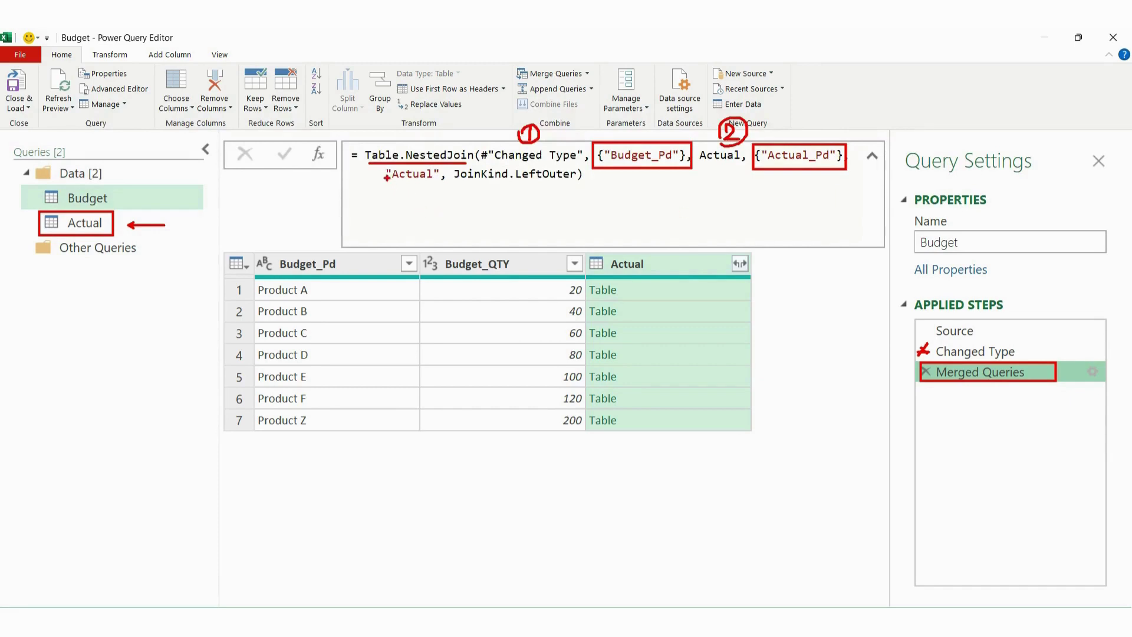
pyautogui.moveTo(382, 174)
pyautogui.mouseDown()
pyautogui.moveTo(441, 168)
pyautogui.moveTo(415, 193)
pyautogui.moveTo(382, 182)
pyautogui.mouseUp()
pyautogui.moveTo(451, 188); pyautogui.dragTo(621, 253)
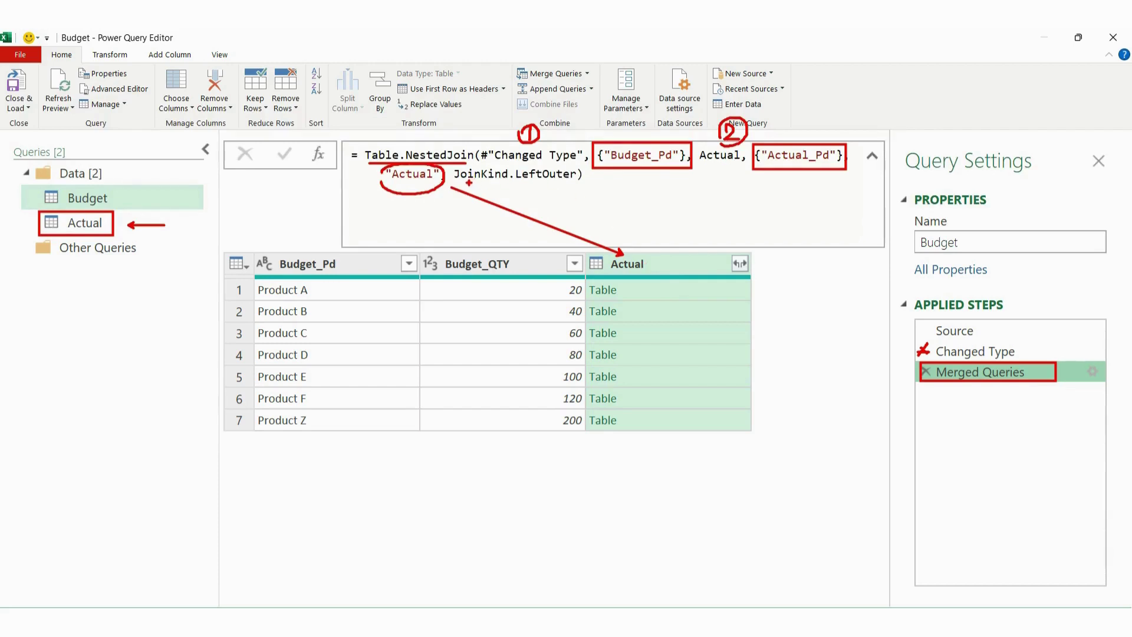
pyautogui.moveTo(469, 183); pyautogui.dragTo(569, 183)
pyautogui.press('Escape')
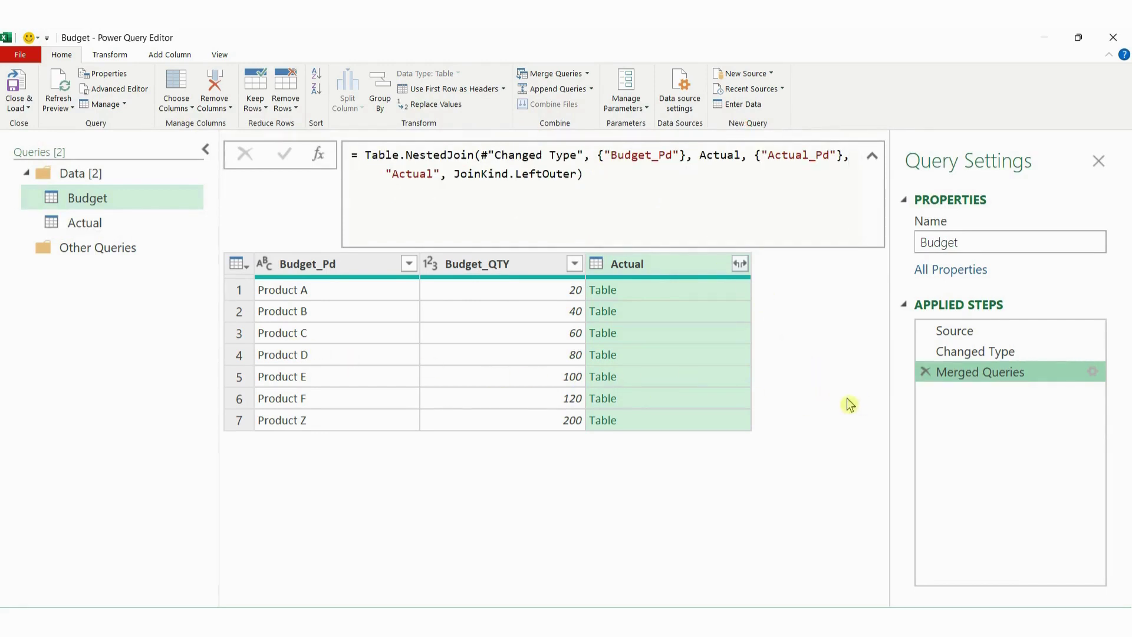
pyautogui.moveTo(583, 252); pyautogui.dragTo(758, 436)
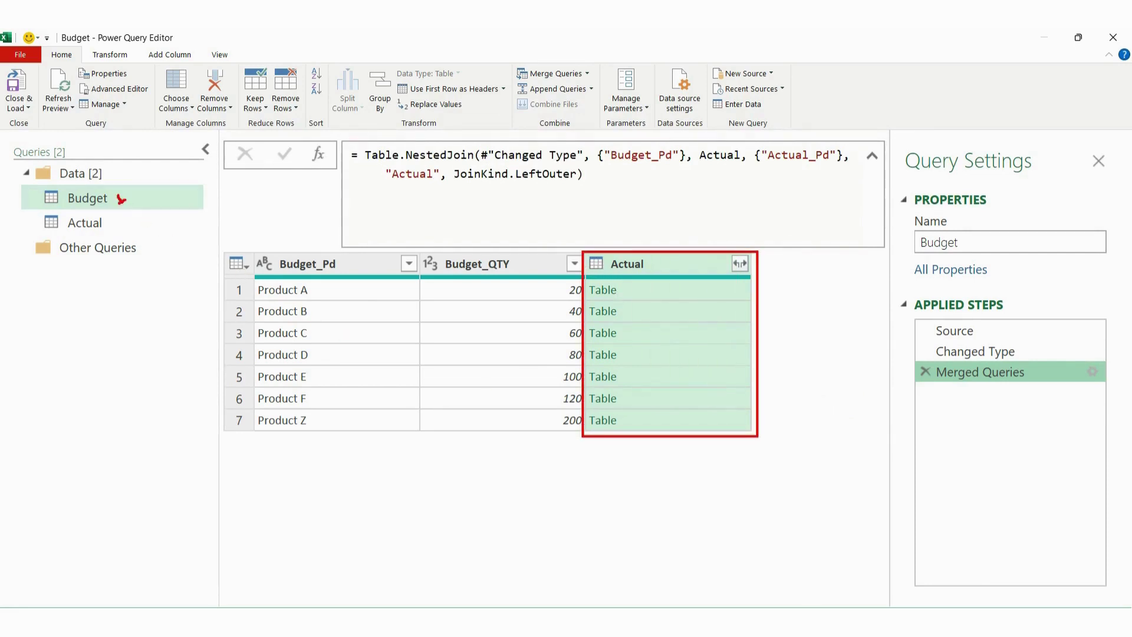
pyautogui.moveTo(250, 254); pyautogui.dragTo(580, 439)
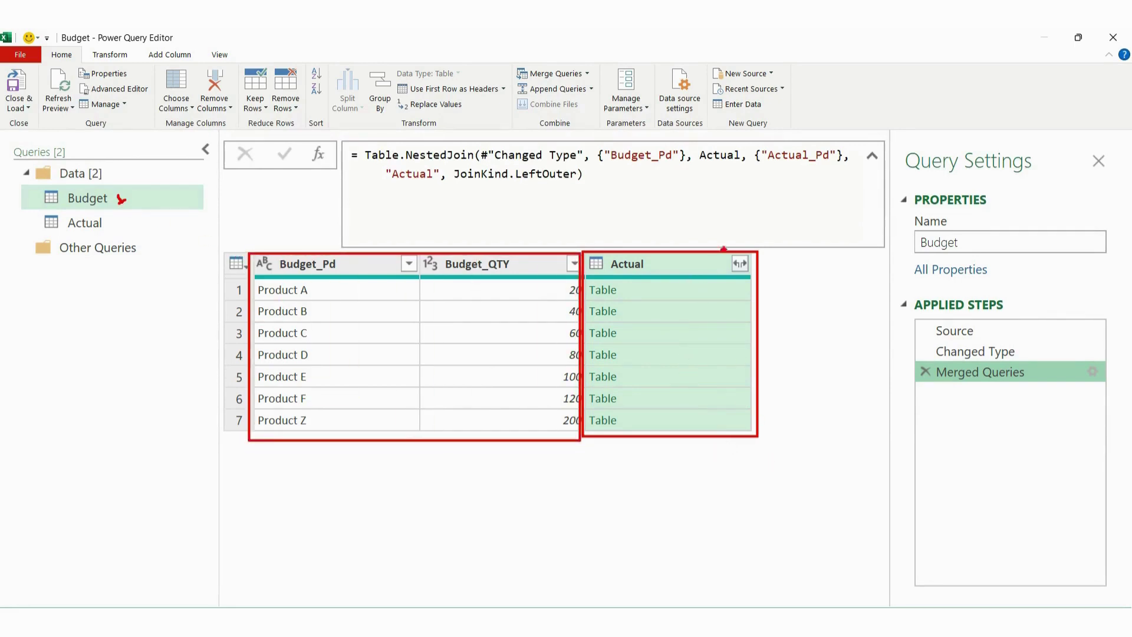
pyautogui.moveTo(678, 265); pyautogui.dragTo(692, 214)
pyautogui.press('Escape')
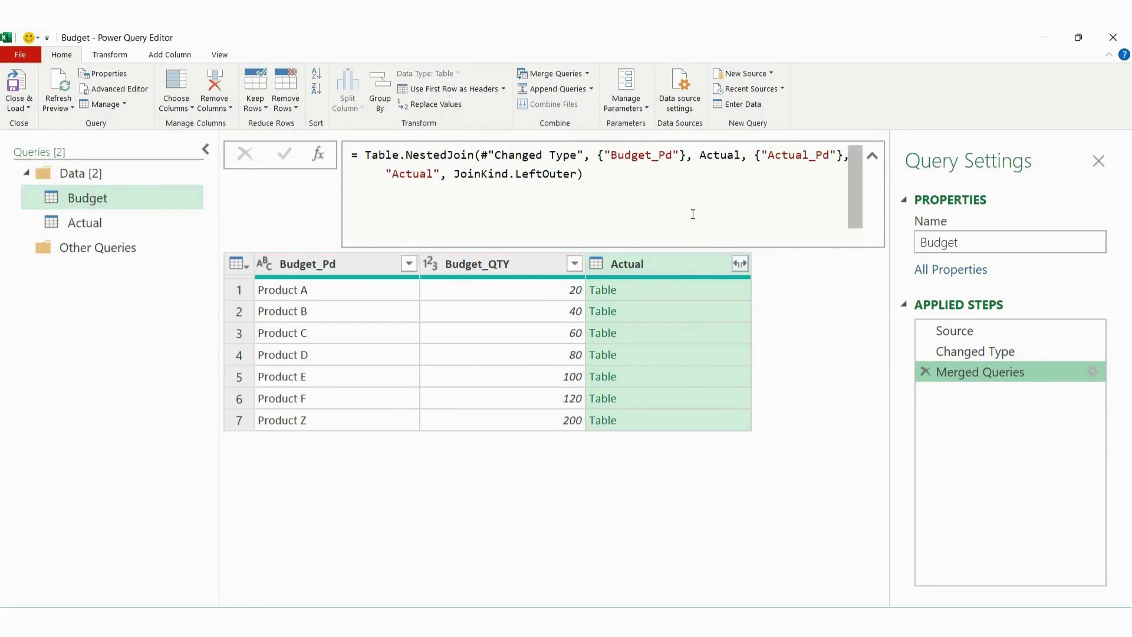
# Delete Budget's Merged Queries step and merge Budget with Actual as a new query, matching Budget_Pd to Actual_Pd with a Left Outer join.
pyautogui.click(925, 372)
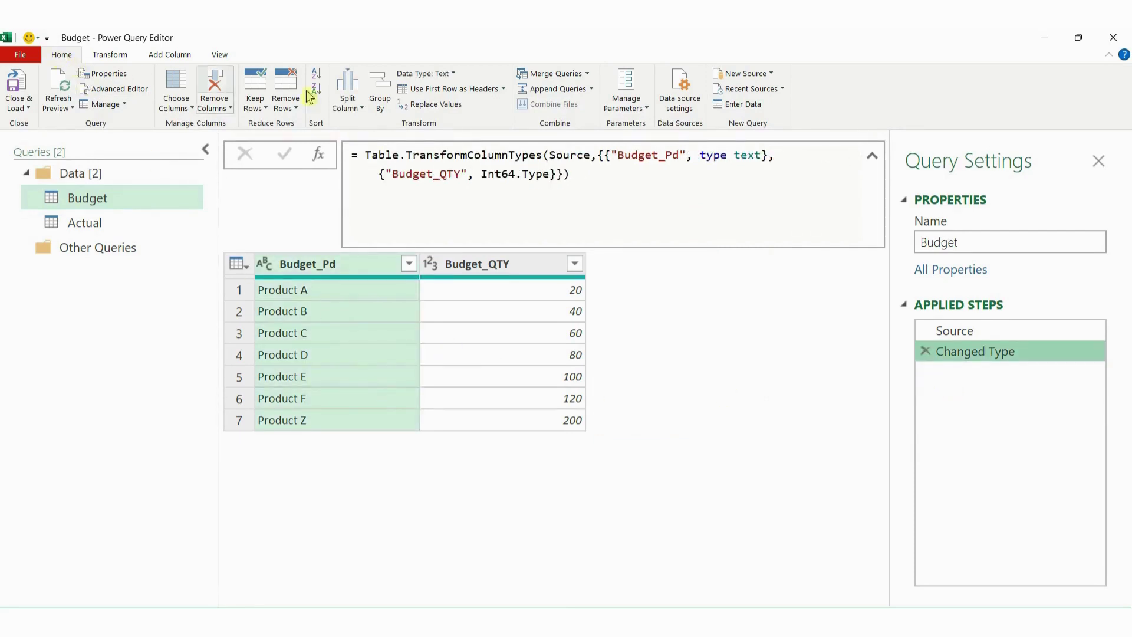
pyautogui.click(587, 74)
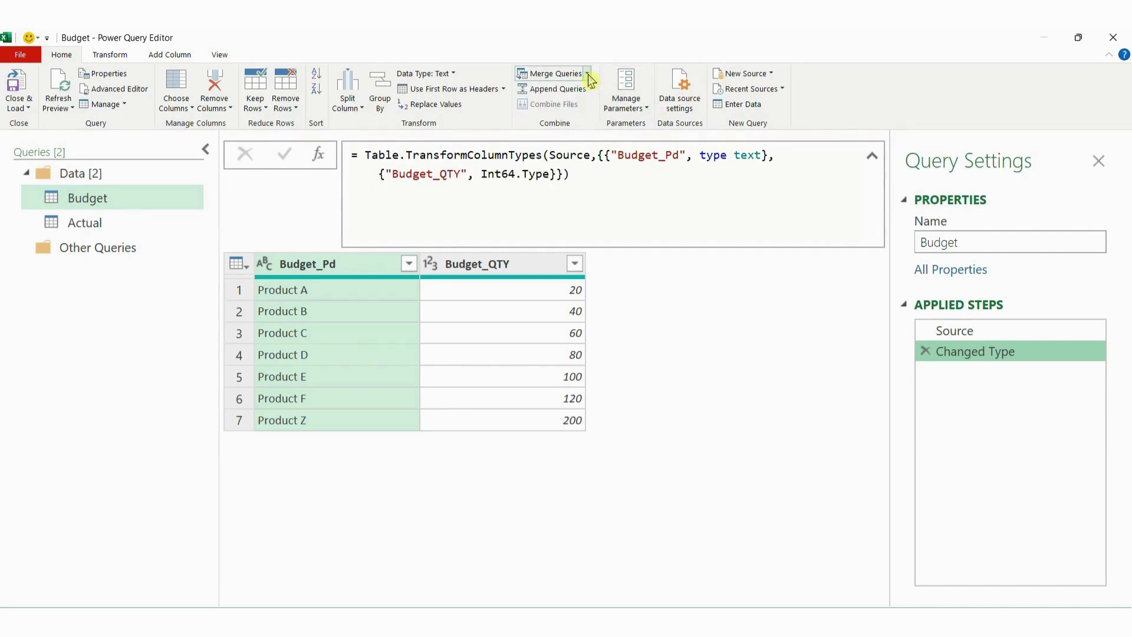
pyautogui.click(587, 73)
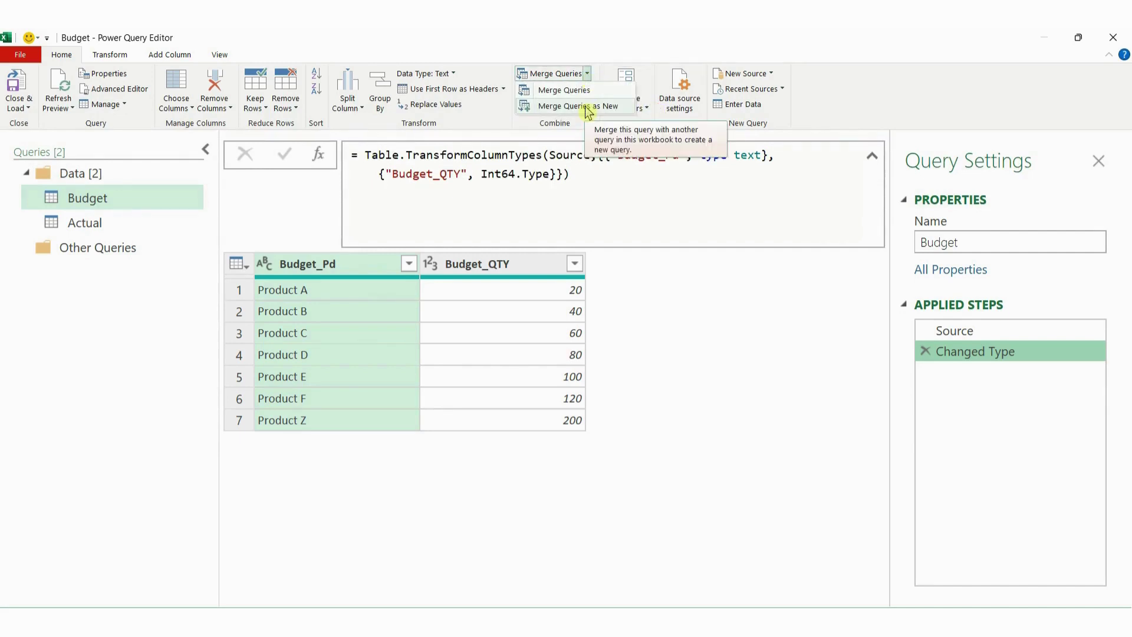
pyautogui.click(589, 107)
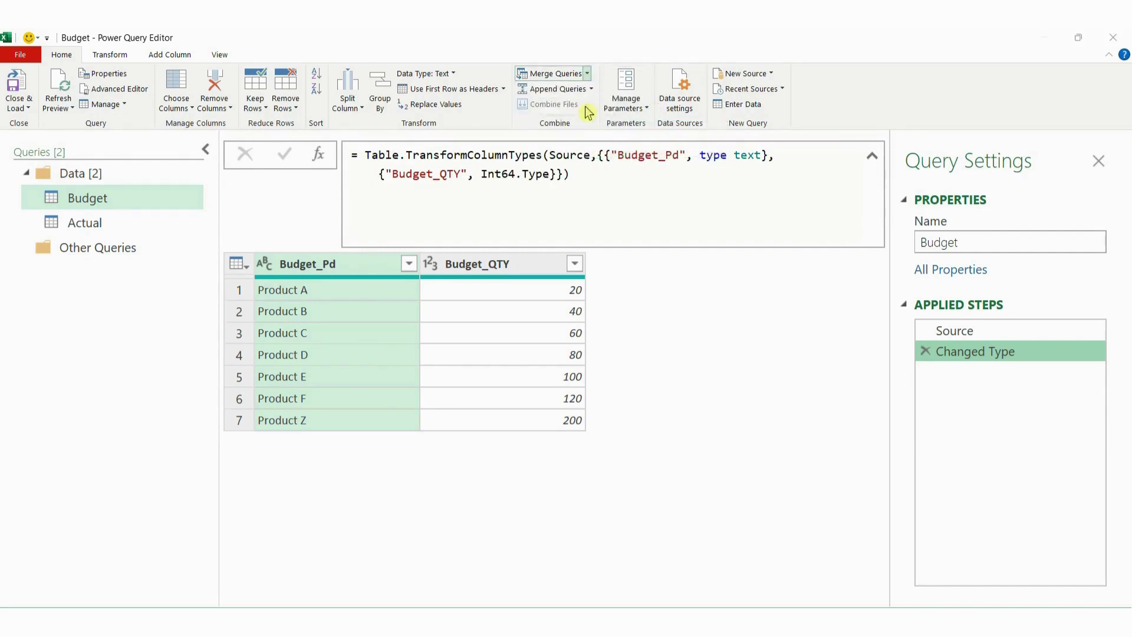
pyautogui.click(373, 319)
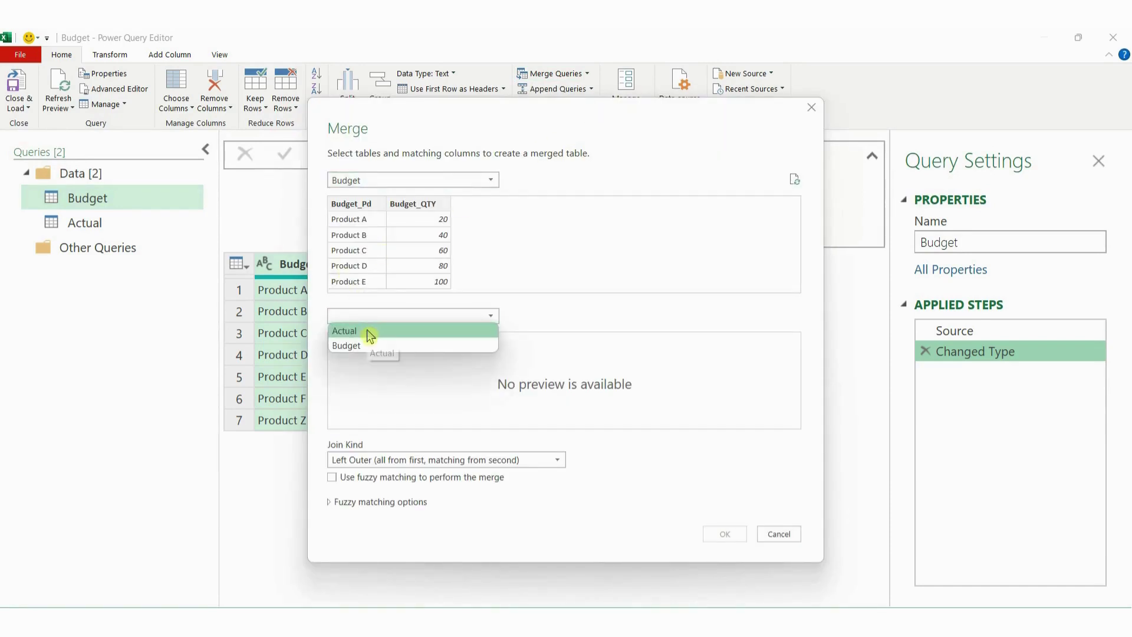
pyautogui.click(367, 330)
pyautogui.click(352, 206)
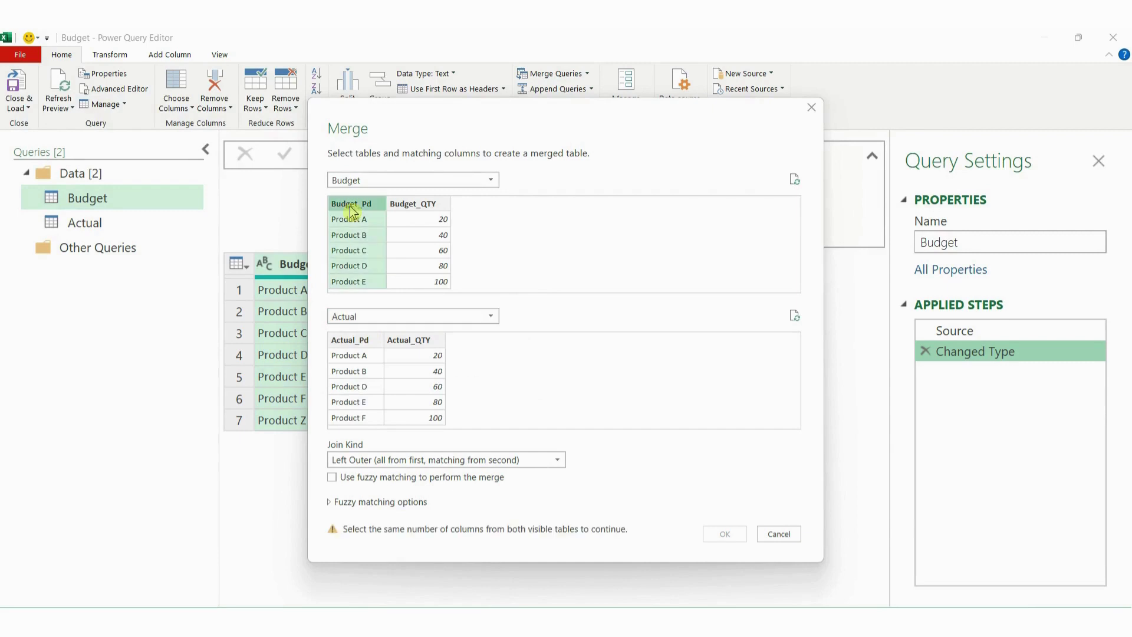
pyautogui.click(353, 341)
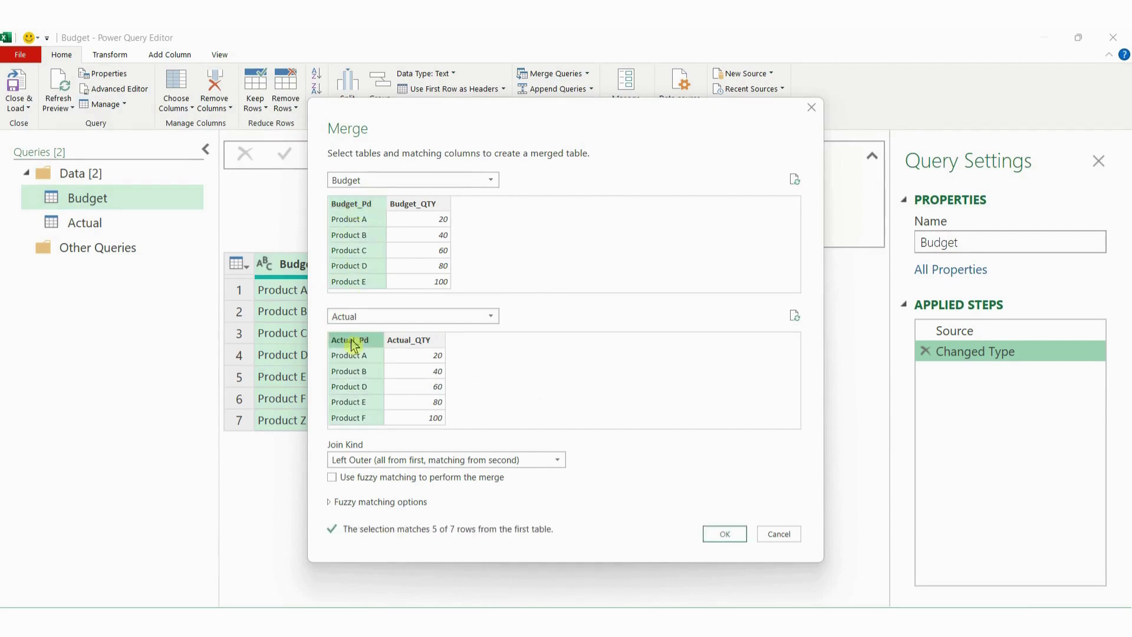
pyautogui.click(724, 534)
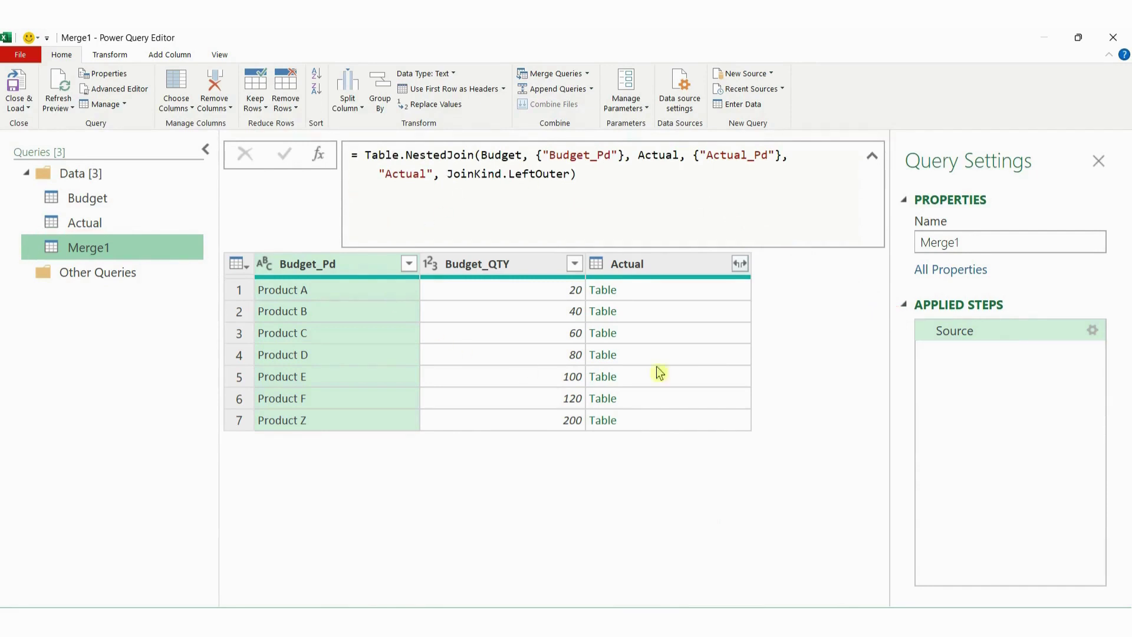
# Expand the new merge query's Actual column into Actual_Pd and Actual_QTY without the original column name as prefix.
pyautogui.click(739, 265)
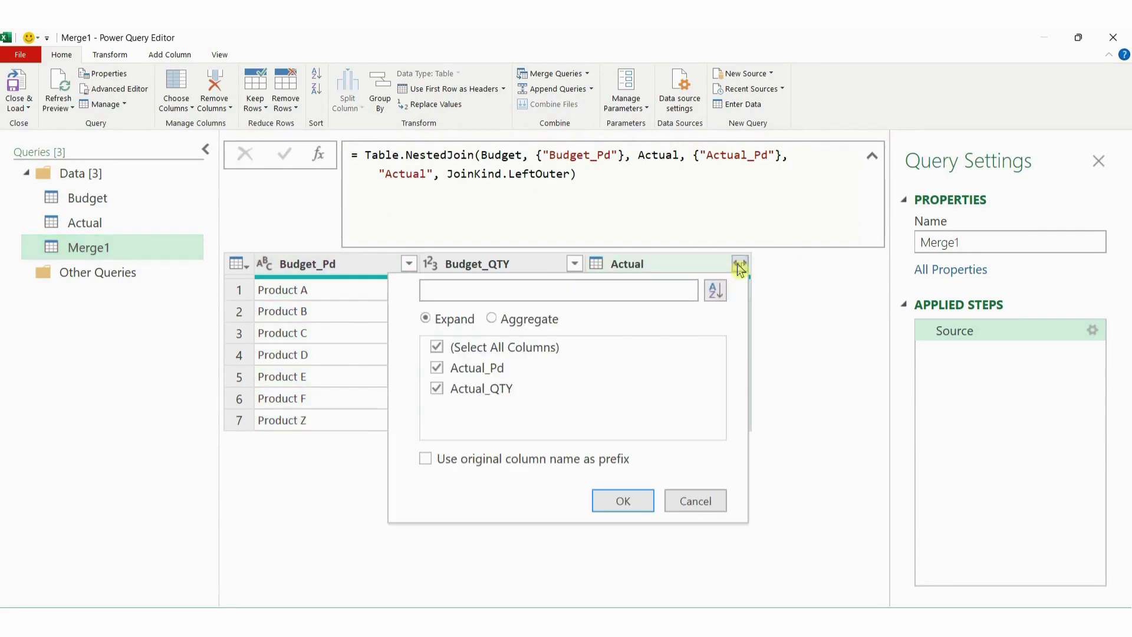
pyautogui.click(623, 501)
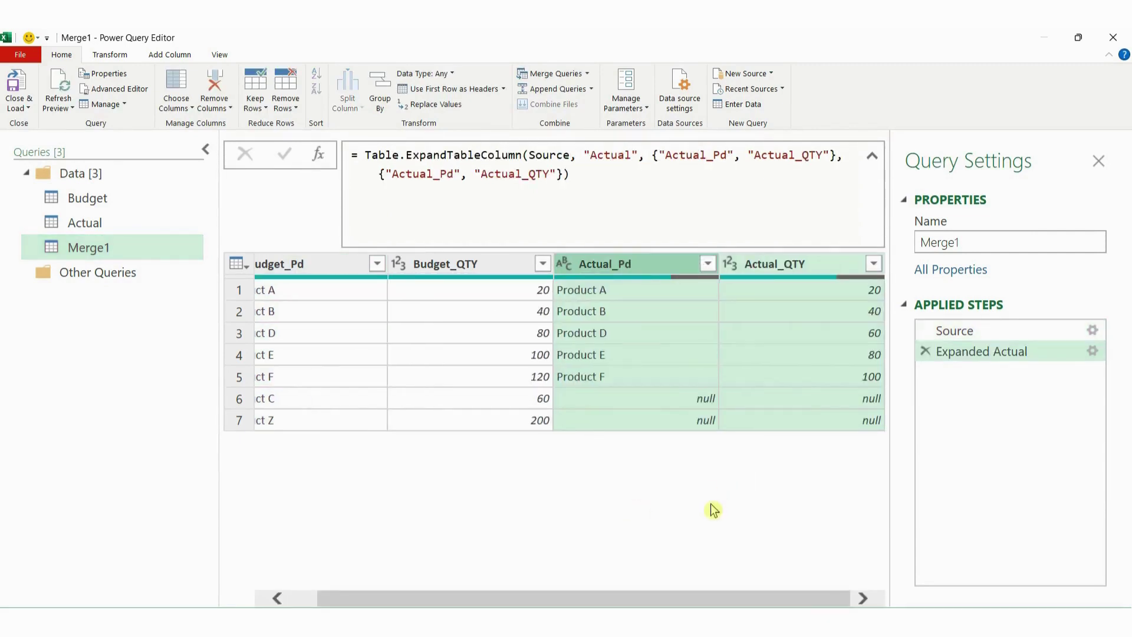
# Examine the Expanded Actual step's Table.ExpandTableColumn formula: the source step, the expanded column, its field names and the new column names.
pyautogui.hotkey('ctrl', '2')
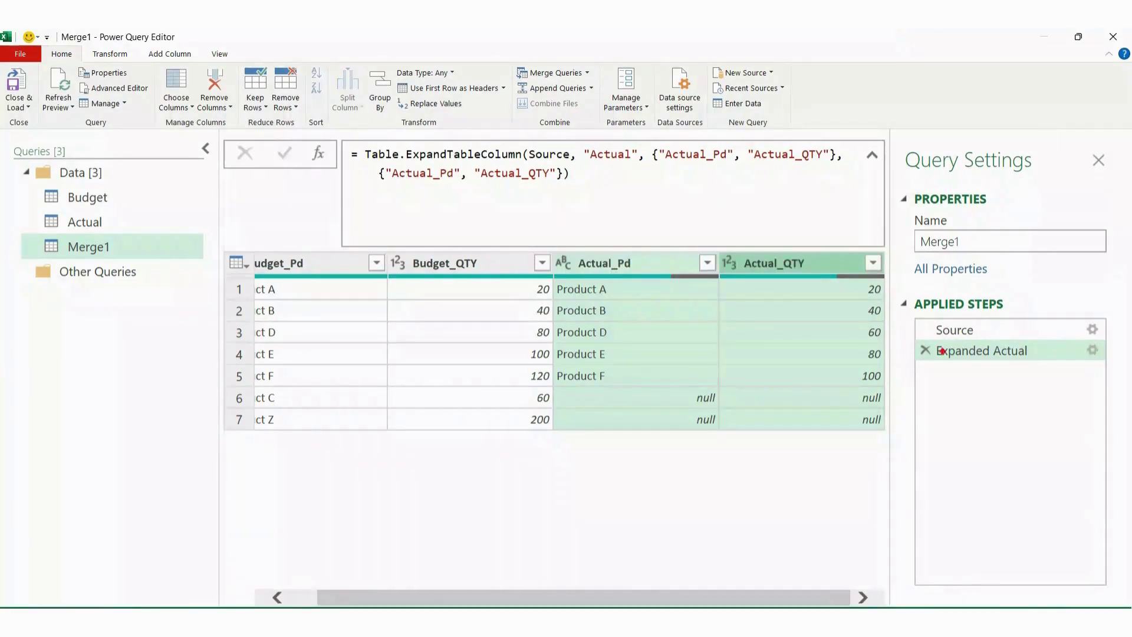
pyautogui.moveTo(919, 341); pyautogui.dragTo(1036, 362)
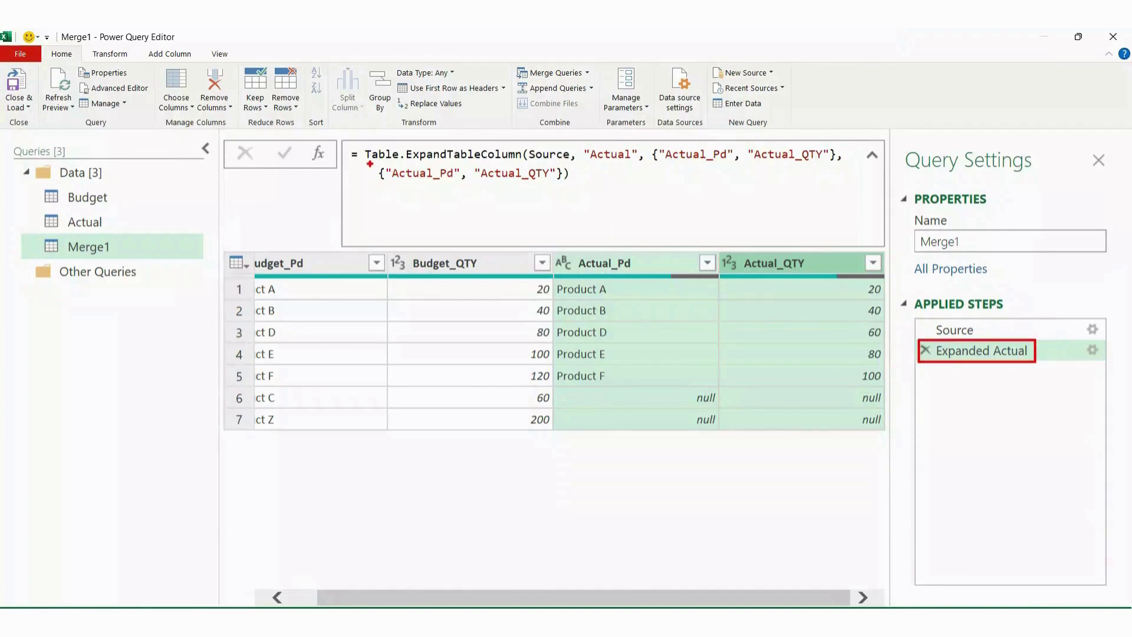
pyautogui.moveTo(370, 164); pyautogui.dragTo(519, 164)
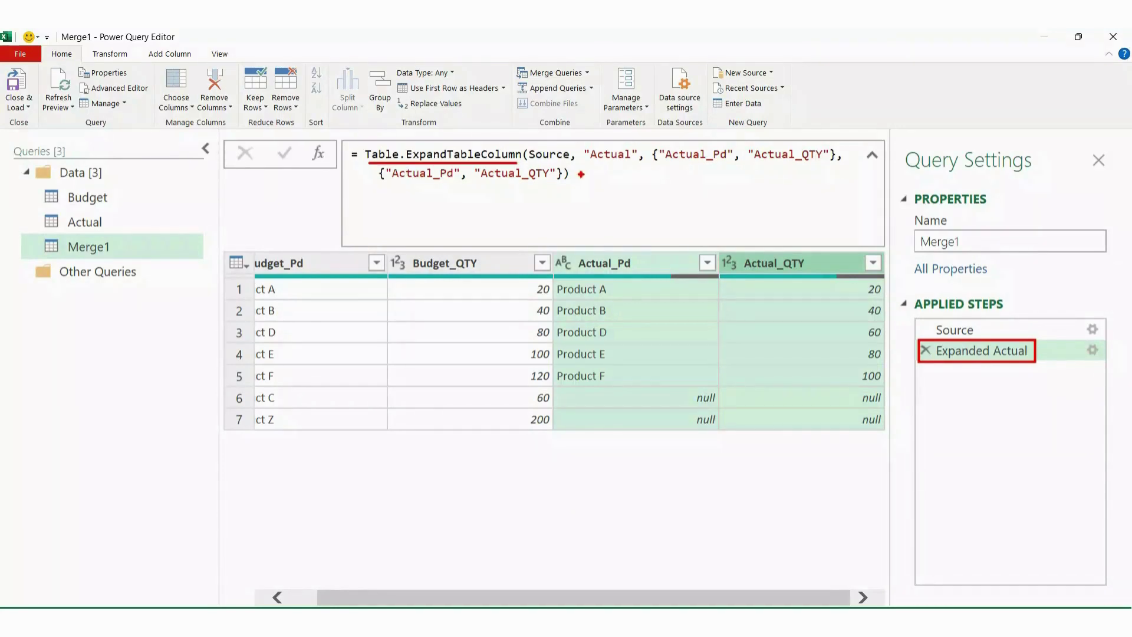
pyautogui.moveTo(553, 144); pyautogui.dragTo(561, 126)
pyautogui.moveTo(931, 323)
pyautogui.mouseDown()
pyautogui.moveTo(932, 338)
pyautogui.moveTo(936, 328)
pyautogui.moveTo(982, 339)
pyautogui.mouseUp()
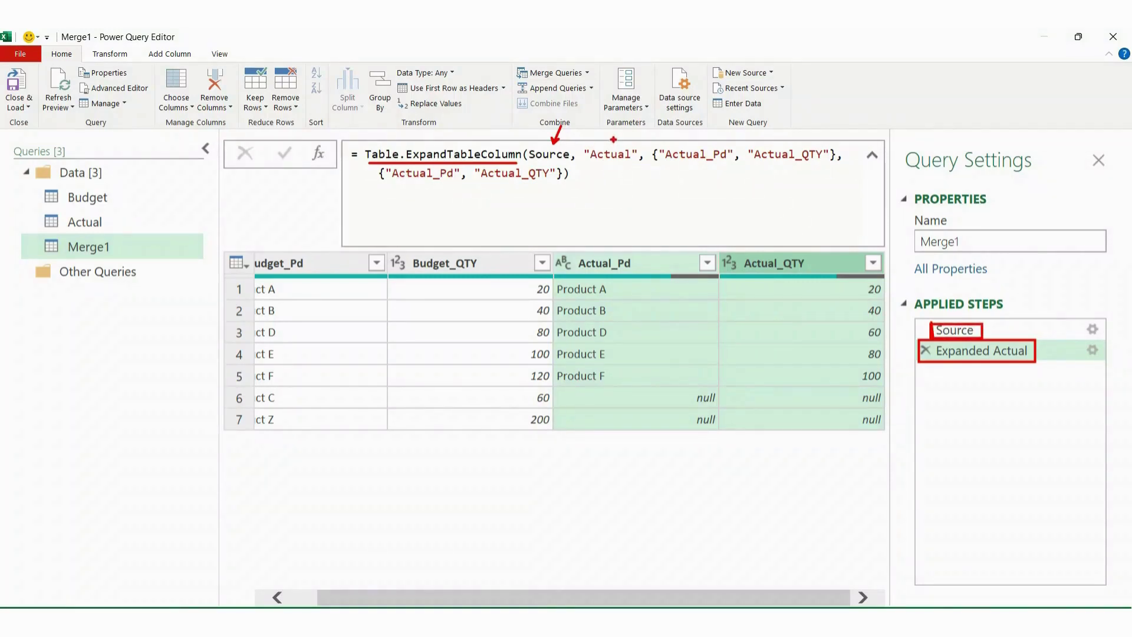
pyautogui.moveTo(613, 143); pyautogui.dragTo(621, 123)
pyautogui.moveTo(648, 141)
pyautogui.mouseDown()
pyautogui.moveTo(655, 158)
pyautogui.moveTo(839, 166)
pyautogui.mouseUp()
pyautogui.moveTo(376, 165)
pyautogui.mouseDown()
pyautogui.moveTo(383, 186)
pyautogui.moveTo(577, 187)
pyautogui.mouseUp()
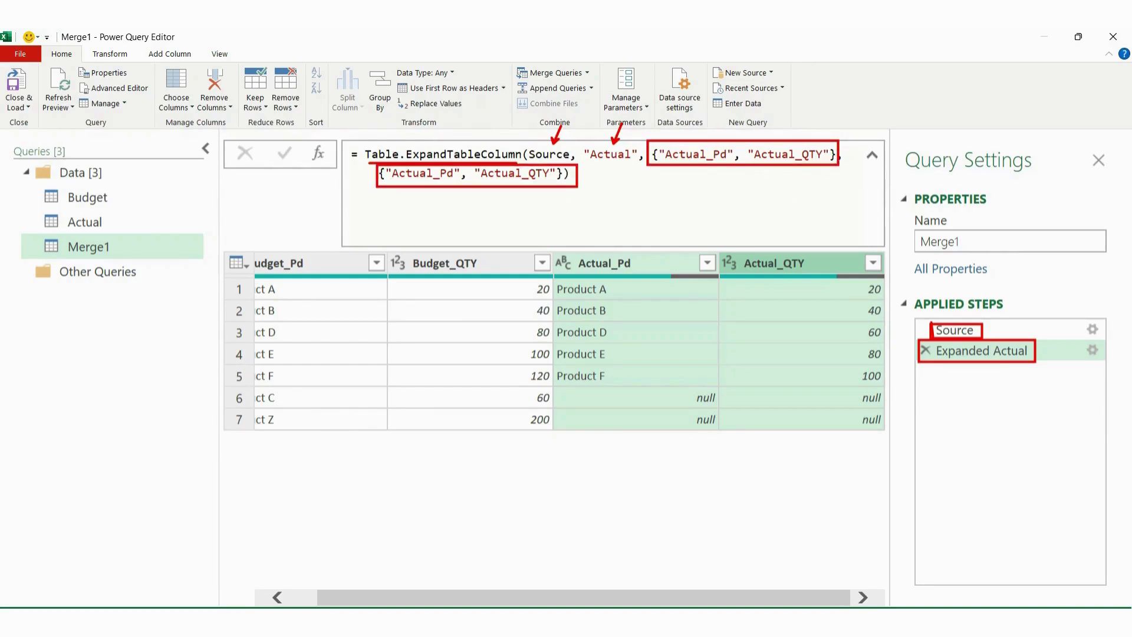
pyautogui.press('e')
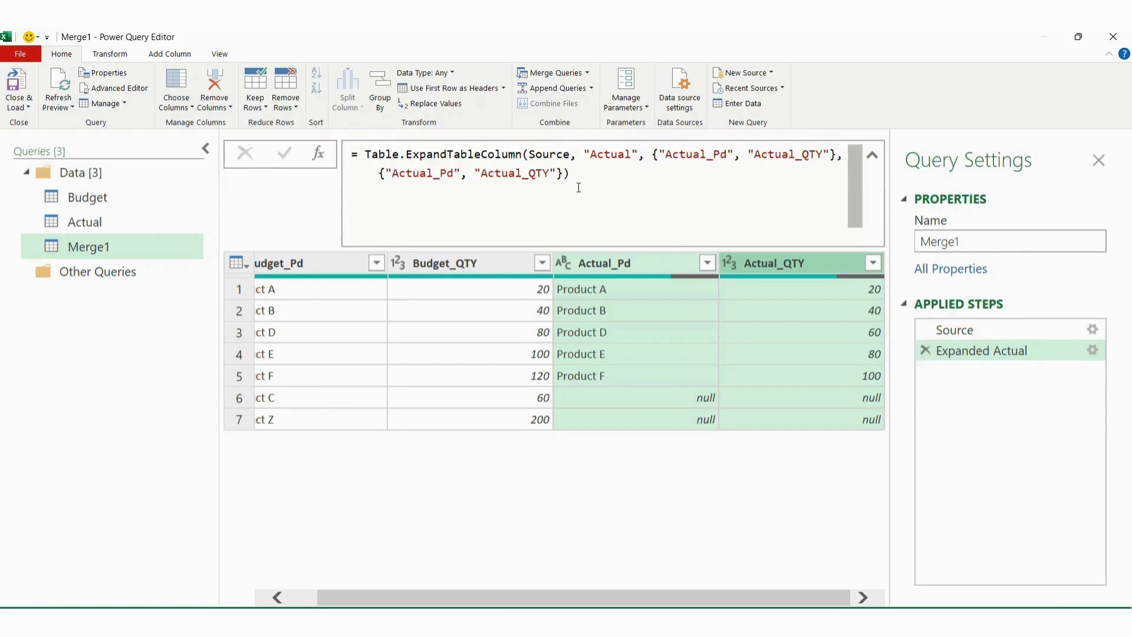
pyautogui.moveTo(648, 140)
pyautogui.mouseDown()
pyautogui.moveTo(726, 166)
pyautogui.moveTo(840, 167)
pyautogui.mouseUp()
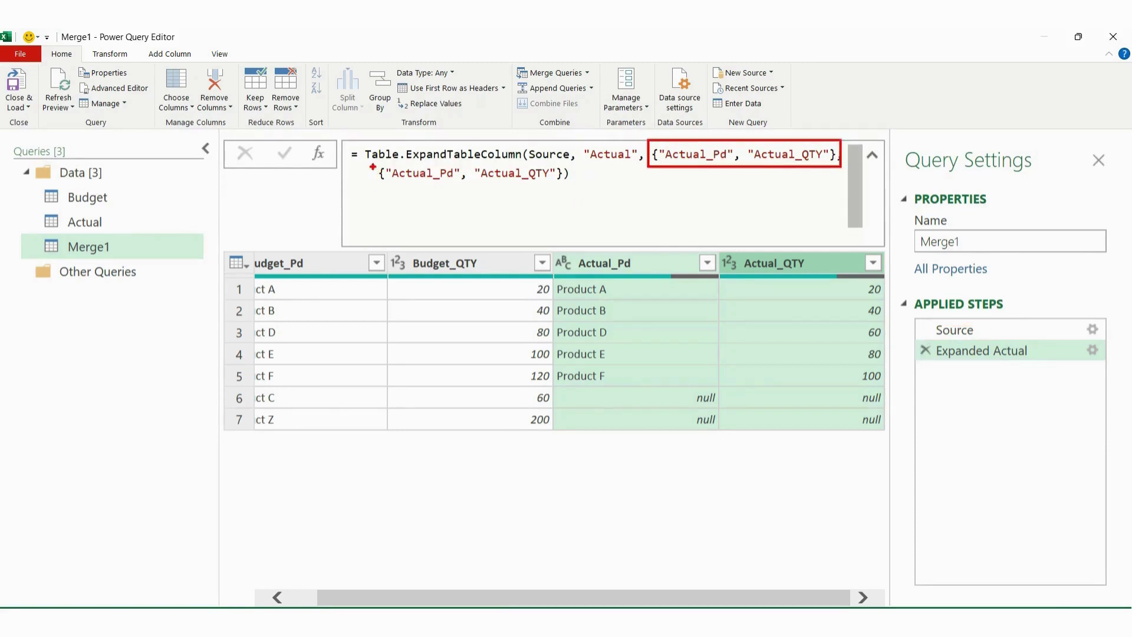
pyautogui.moveTo(373, 165)
pyautogui.mouseDown()
pyautogui.moveTo(435, 188)
pyautogui.moveTo(530, 196)
pyautogui.moveTo(573, 172)
pyautogui.moveTo(440, 157)
pyautogui.moveTo(379, 158)
pyautogui.moveTo(372, 172)
pyautogui.mouseUp()
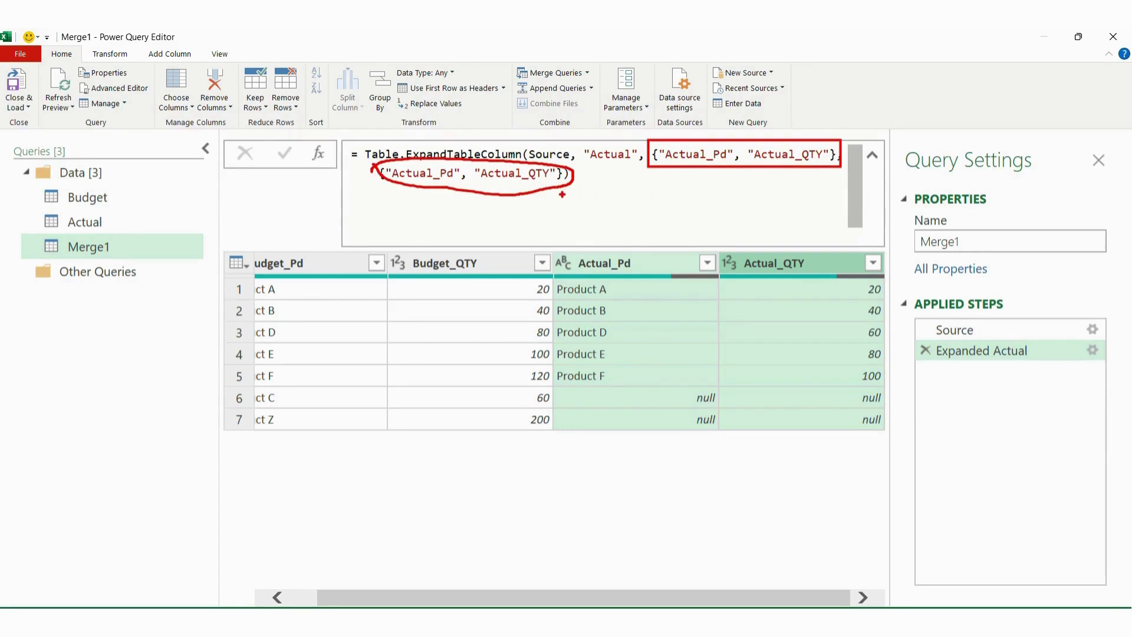
pyautogui.moveTo(562, 194); pyautogui.dragTo(587, 219)
pyautogui.moveTo(643, 263)
pyautogui.mouseDown()
pyautogui.moveTo(586, 272)
pyautogui.moveTo(573, 259)
pyautogui.moveTo(629, 255)
pyautogui.moveTo(640, 266)
pyautogui.mouseUp()
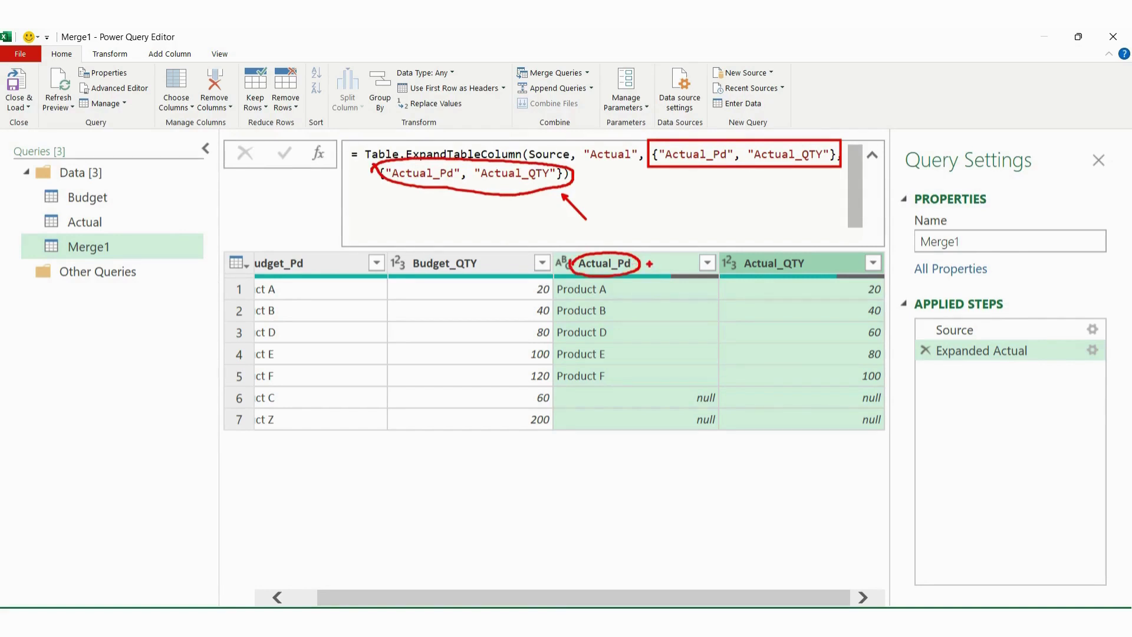
pyautogui.moveTo(643, 265)
pyautogui.mouseDown()
pyautogui.moveTo(674, 256)
pyautogui.moveTo(647, 267)
pyautogui.mouseUp()
pyautogui.press('Escape')
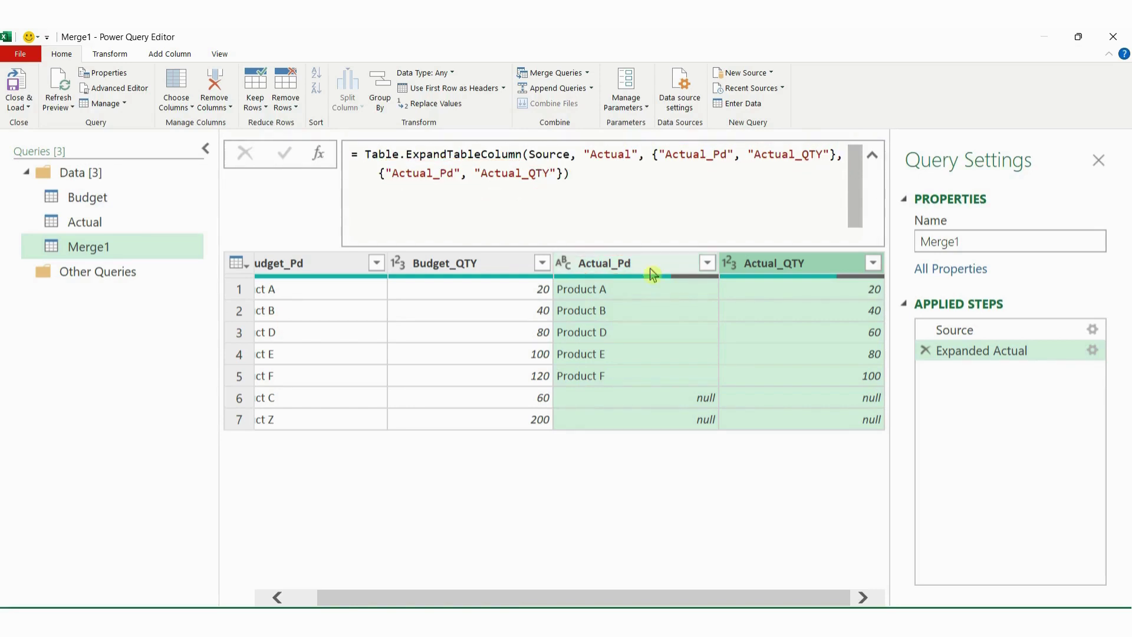
# Rename the expanded Actual_Pd column in the Merge1 query to AA.
pyautogui.doubleClick(620, 264)
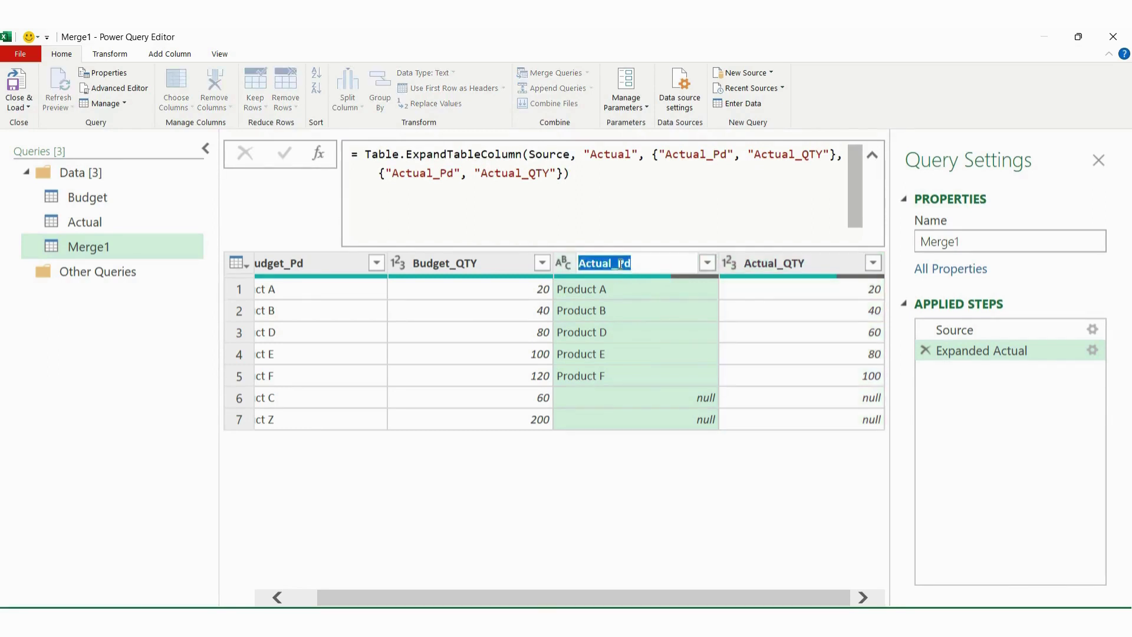
pyautogui.write('ฤฤ')
pyautogui.press('BackSpace')
pyautogui.press('BackSpace')
pyautogui.write('AA')
pyautogui.press('Return')
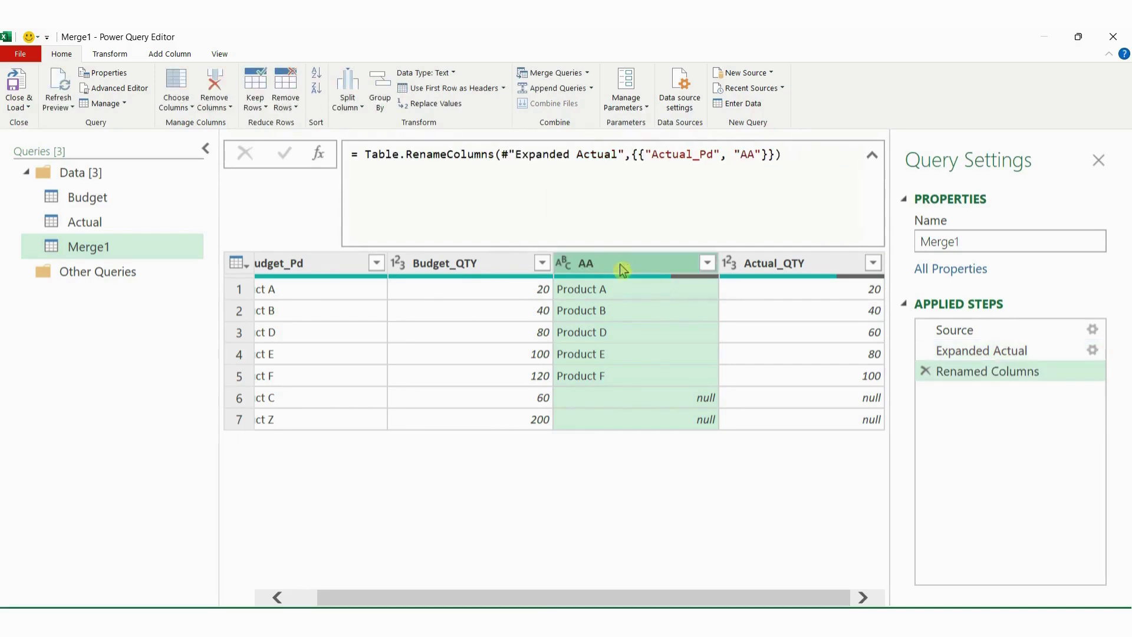
# Examine the Renamed Columns step's Table.RenameColumns formula together with the renamed column header.
pyautogui.hotkey('ctrl', '2')
pyautogui.moveTo(916, 357)
pyautogui.mouseDown()
pyautogui.moveTo(959, 390)
pyautogui.moveTo(1065, 384)
pyautogui.mouseUp()
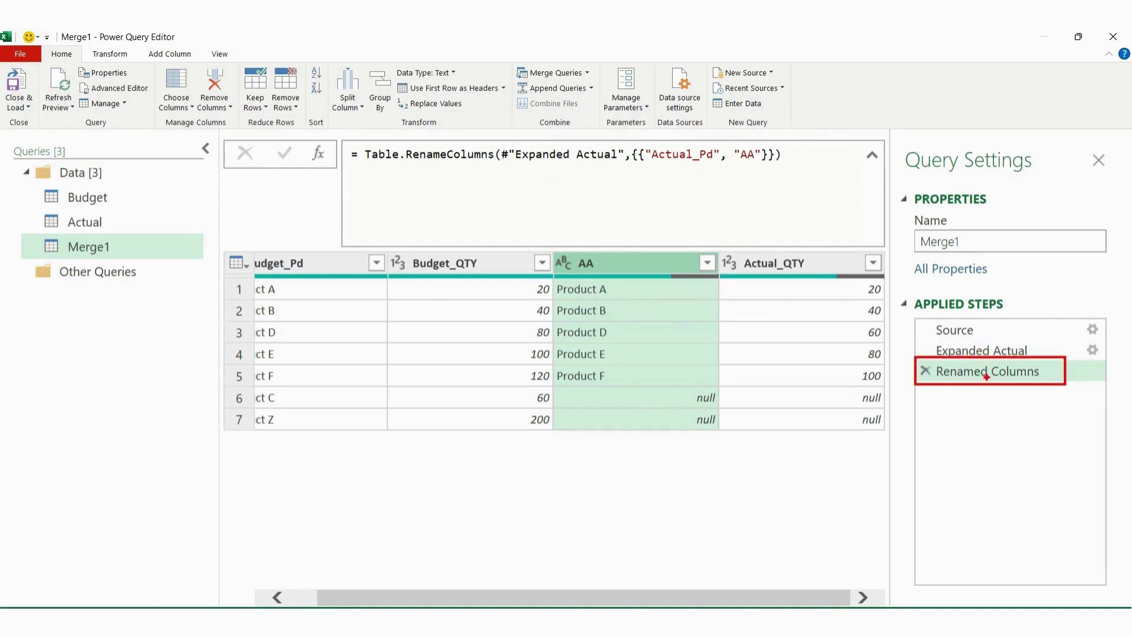
pyautogui.moveTo(555, 248)
pyautogui.mouseDown()
pyautogui.moveTo(571, 274)
pyautogui.moveTo(613, 276)
pyautogui.mouseUp()
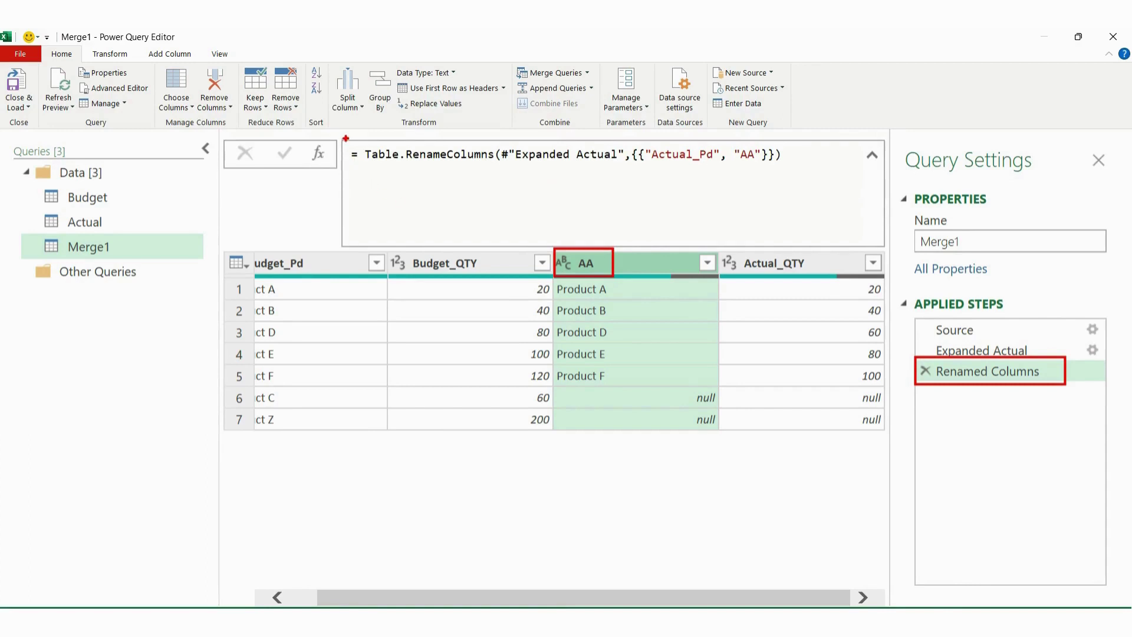
pyautogui.moveTo(345, 139)
pyautogui.mouseDown()
pyautogui.moveTo(354, 164)
pyautogui.moveTo(805, 173)
pyautogui.mouseUp()
pyautogui.moveTo(405, 166); pyautogui.dragTo(481, 168)
pyautogui.moveTo(668, 167); pyautogui.dragTo(768, 165)
pyautogui.press('Escape')
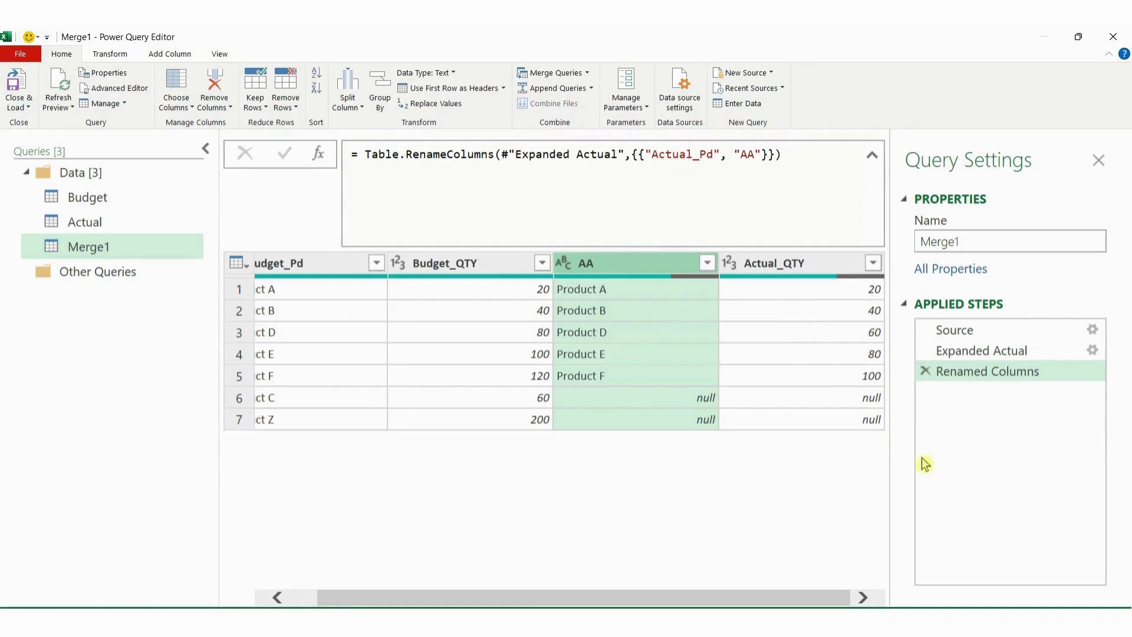
# Delete the Renamed Columns step and change the new name of Actual_Pd to Actual_PdXX within the Expanded Actual formula.
pyautogui.click(925, 371)
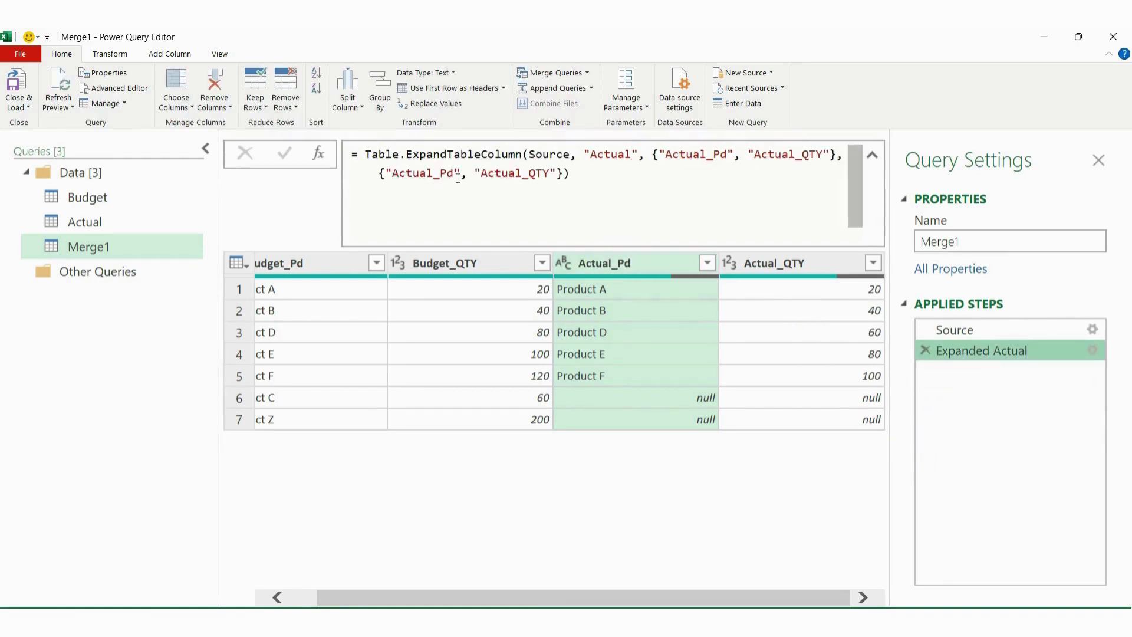
pyautogui.moveTo(454, 174); pyautogui.dragTo(392, 173)
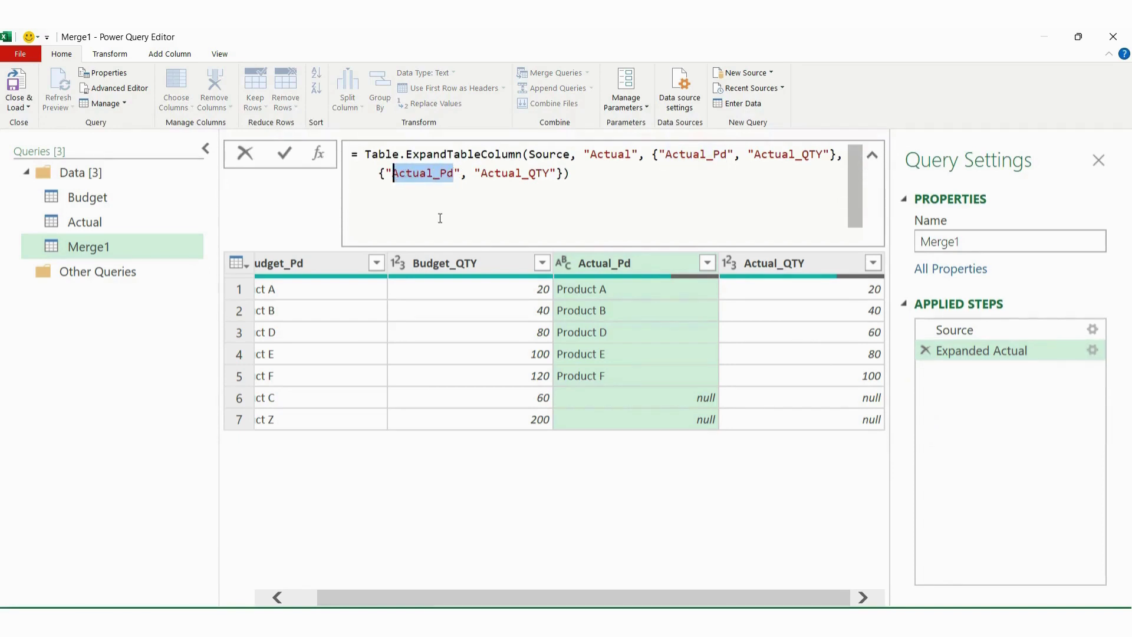
pyautogui.press('Right')
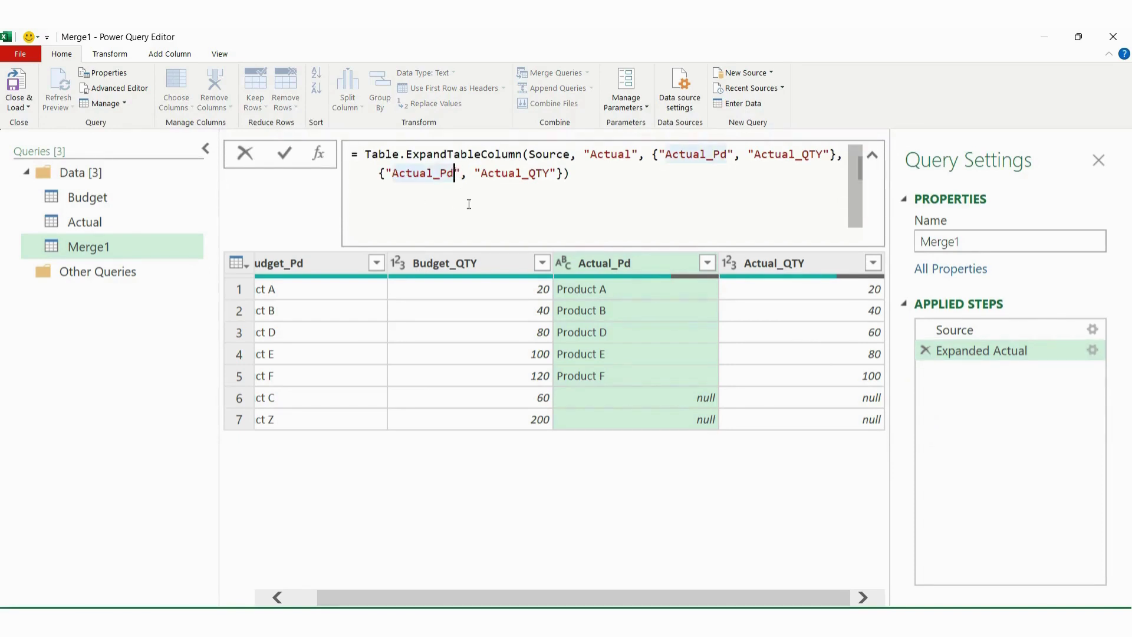
pyautogui.write('XX')
pyautogui.click(594, 171)
pyautogui.press('Return')
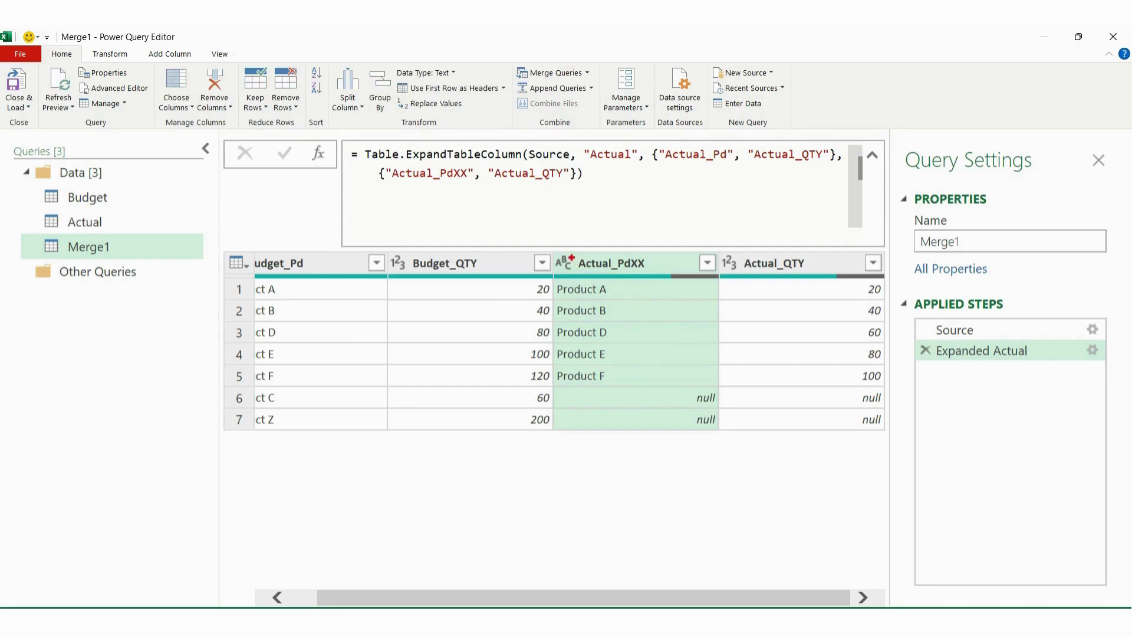
pyautogui.moveTo(550, 252); pyautogui.dragTo(706, 274)
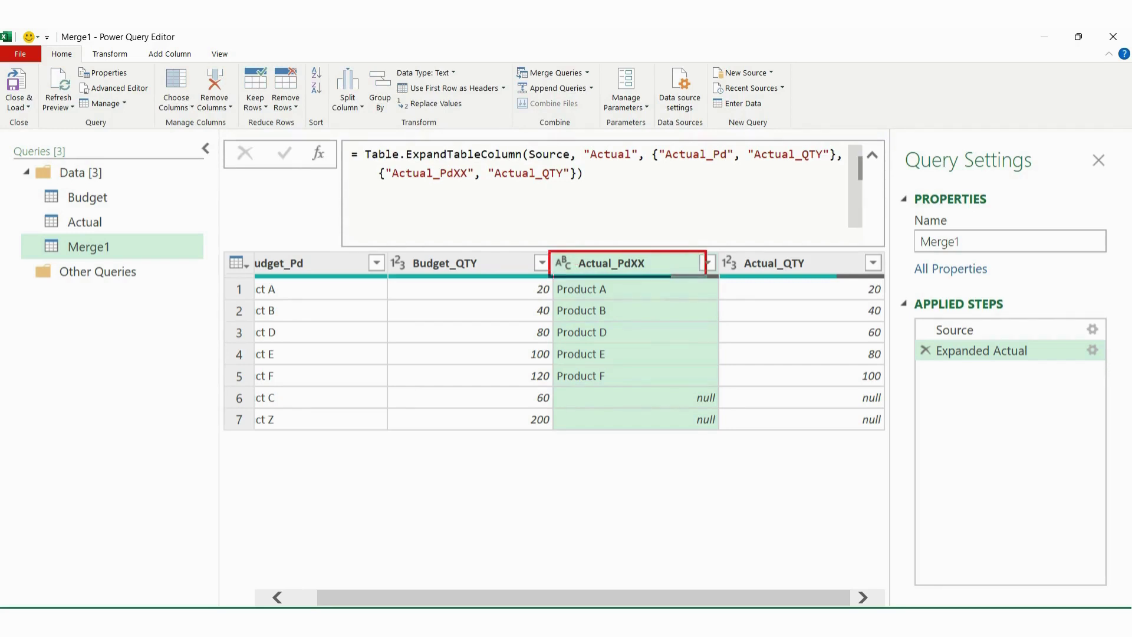
pyautogui.moveTo(918, 360)
pyautogui.mouseDown()
pyautogui.moveTo(950, 385)
pyautogui.moveTo(1084, 384)
pyautogui.mouseUp()
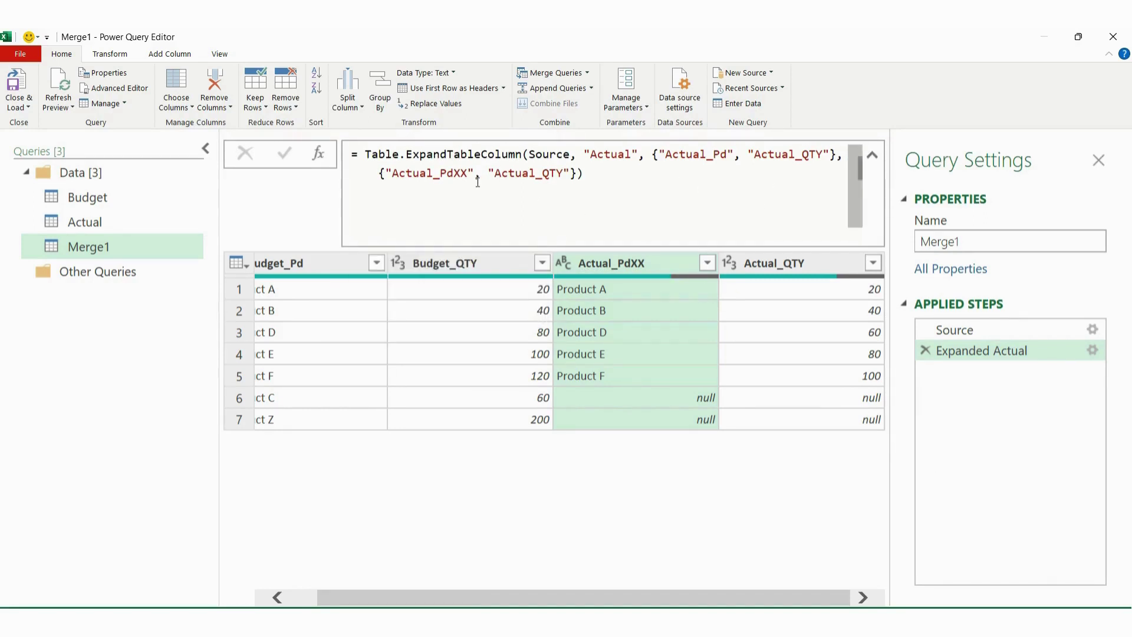
# Remove the optional list of new column names from the Expanded Actual formula, keeping only the Actual_Pd and Actual_QTY field list.
pyautogui.click(576, 173)
pyautogui.moveTo(576, 173); pyautogui.dragTo(363, 175)
pyautogui.click(580, 173)
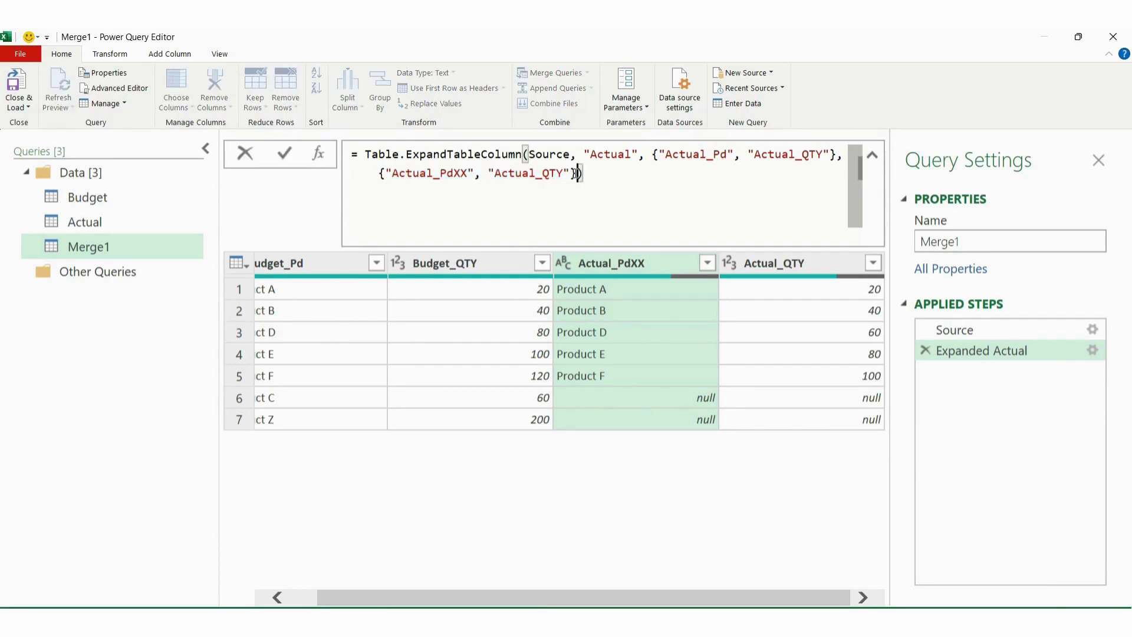
pyautogui.moveTo(578, 173); pyautogui.dragTo(381, 175)
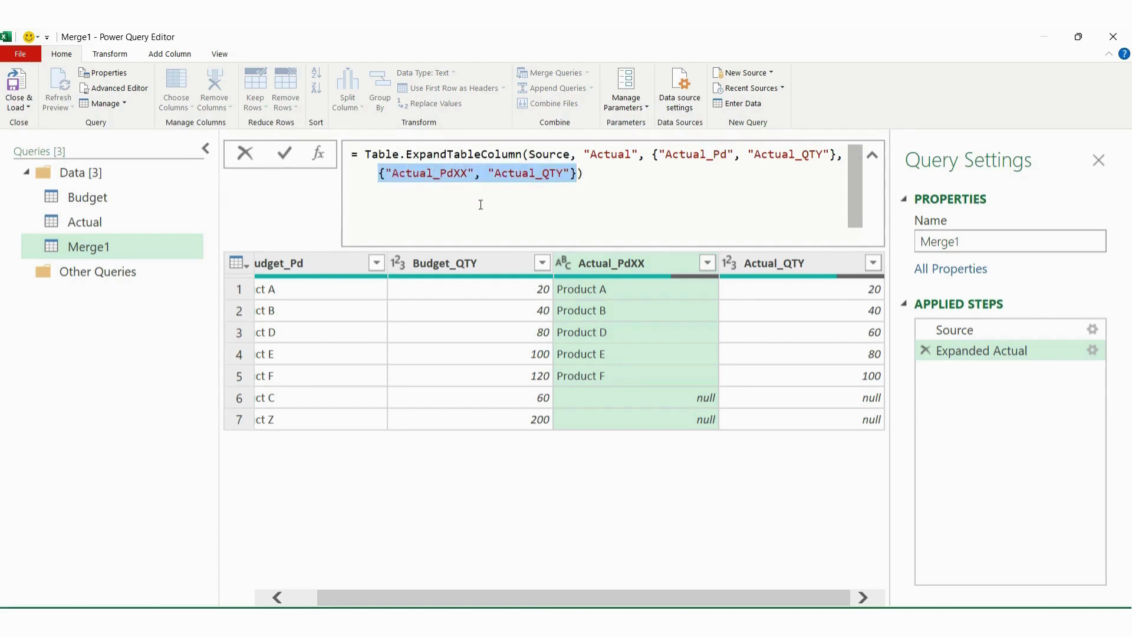
pyautogui.press('Delete')
pyautogui.press('BackSpace')
pyautogui.press('BackSpace')
pyautogui.press('BackSpace')
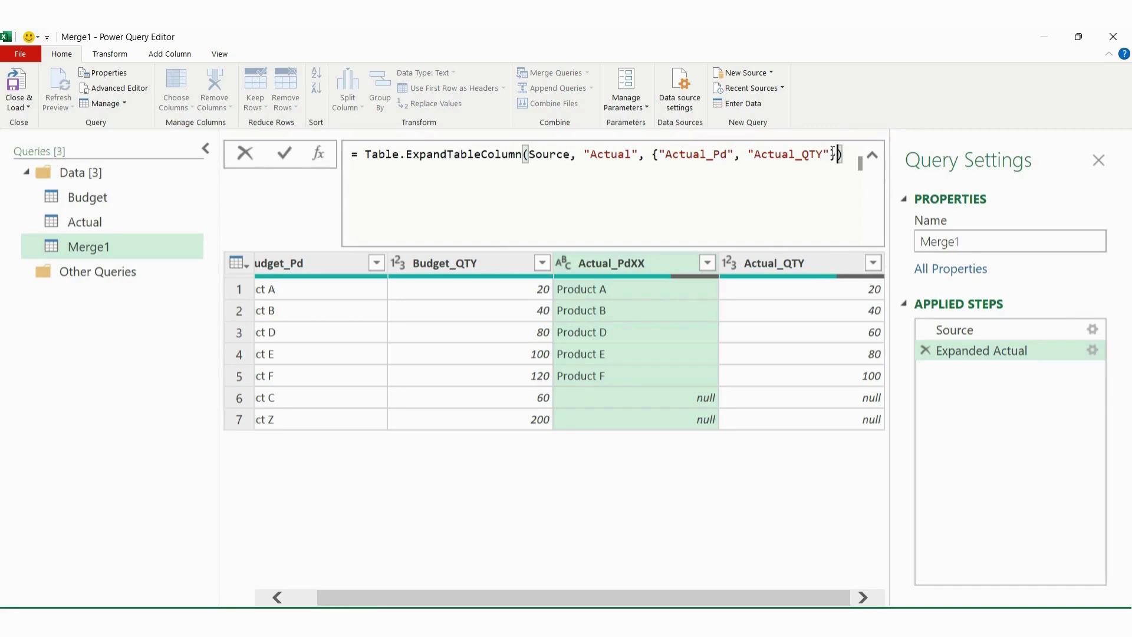
pyautogui.press('Return')
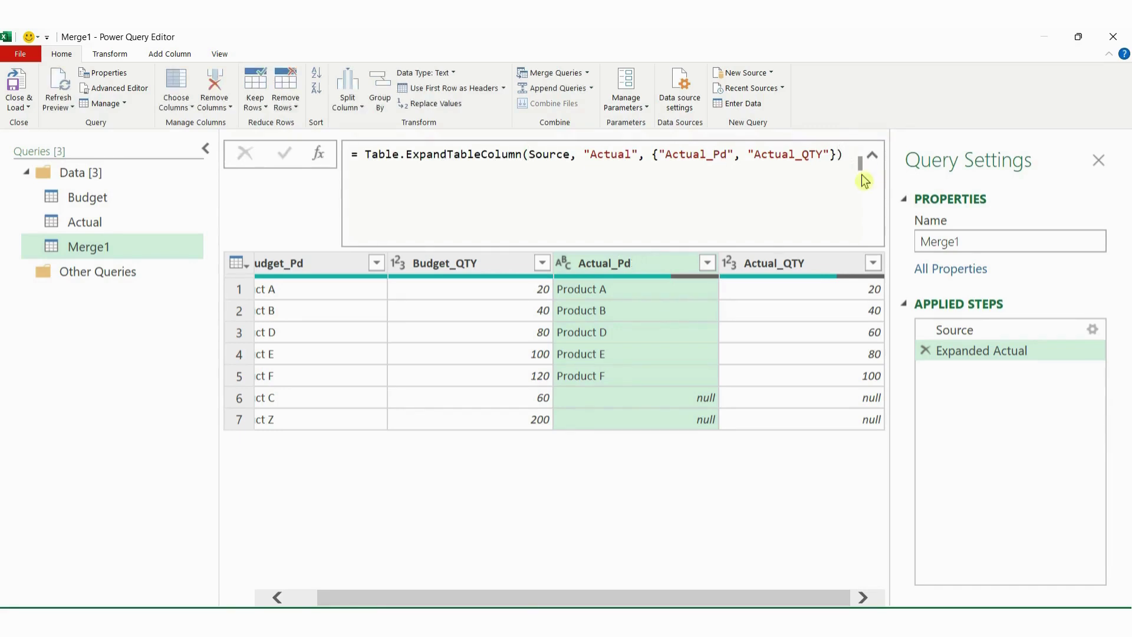
pyautogui.moveTo(545, 244); pyautogui.dragTo(865, 273)
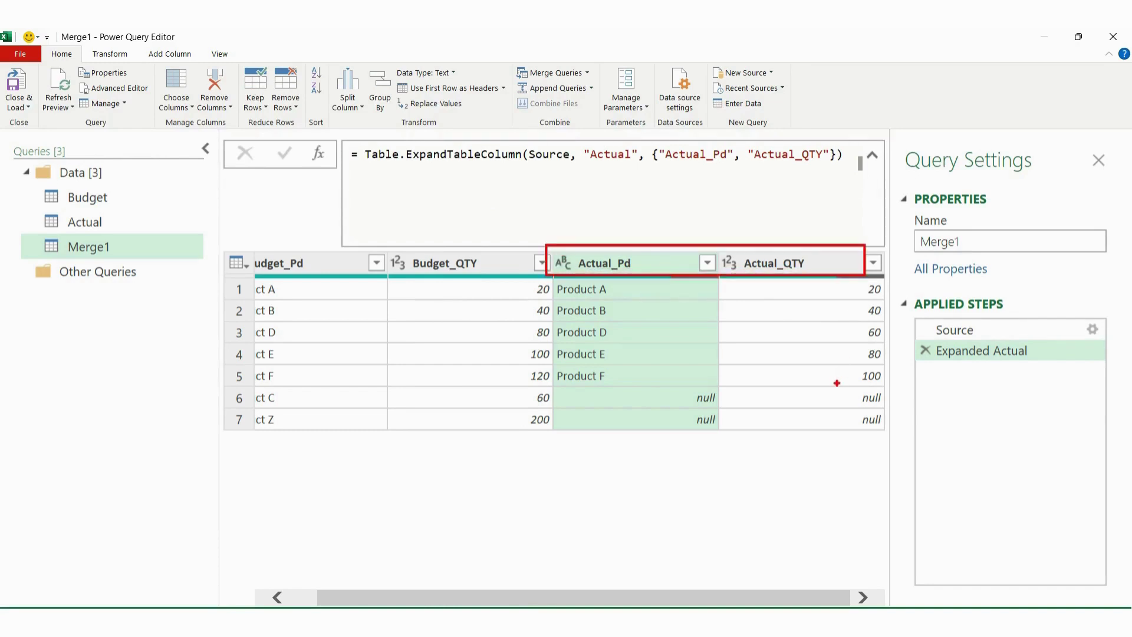
pyautogui.moveTo(340, 138)
pyautogui.mouseDown()
pyautogui.moveTo(342, 158)
pyautogui.moveTo(890, 177)
pyautogui.mouseUp()
pyautogui.press('Escape')
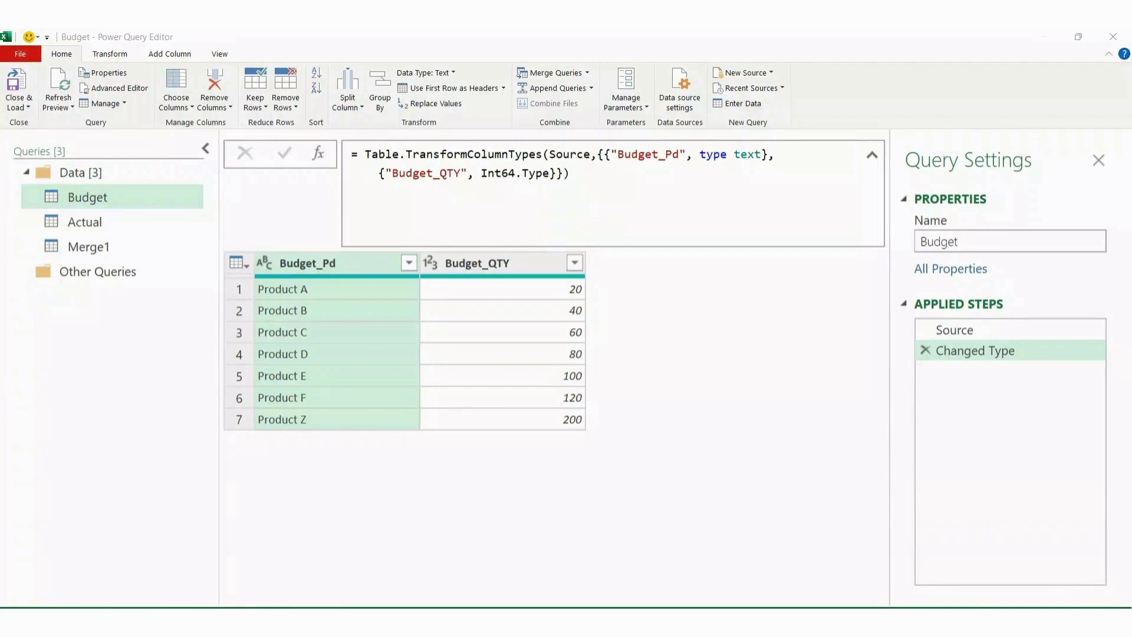
# Start a new merge query from Budget with Actual as the second table, matching Budget_Pd to Actual_Pd.
pyautogui.click(584, 50)
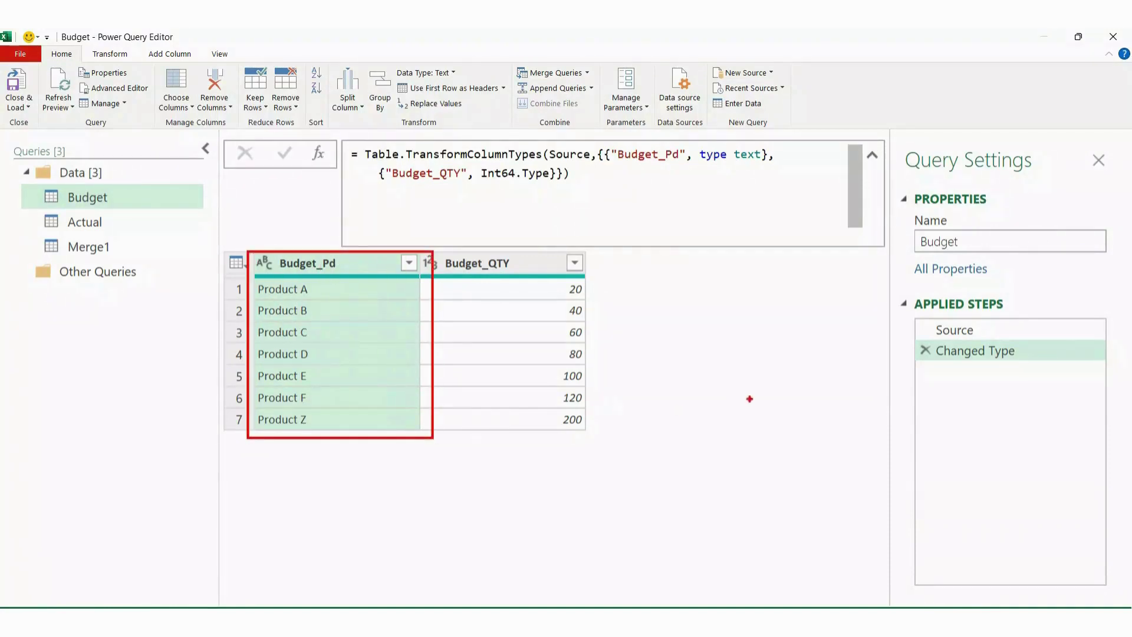
pyautogui.moveTo(676, 263); pyautogui.dragTo(809, 442)
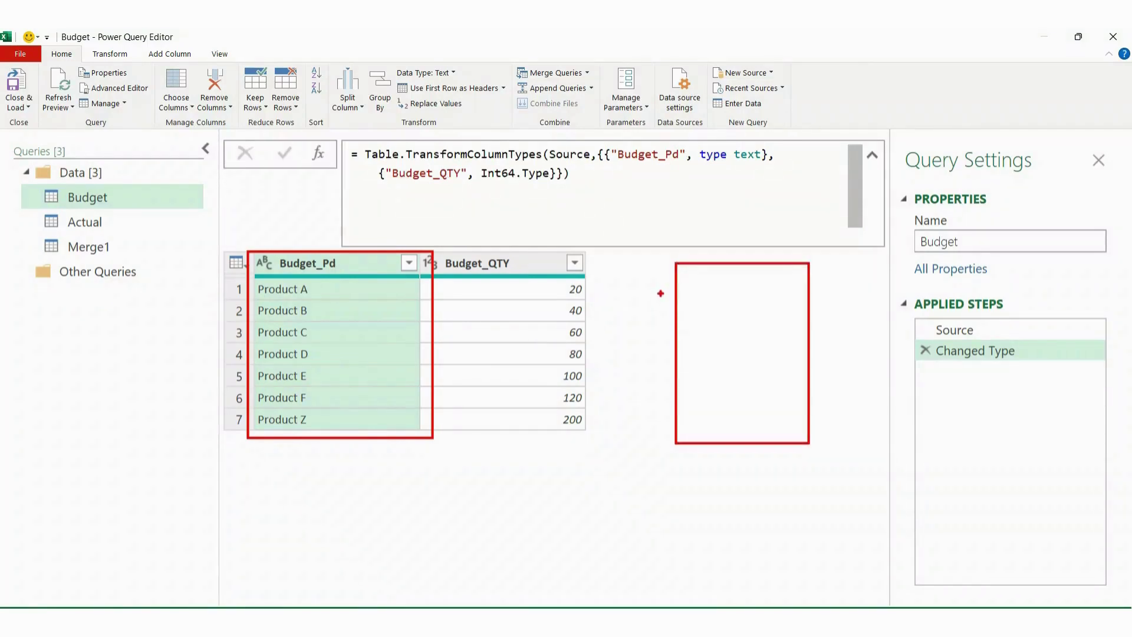
pyautogui.moveTo(444, 292); pyautogui.dragTo(659, 291)
pyautogui.press('Escape')
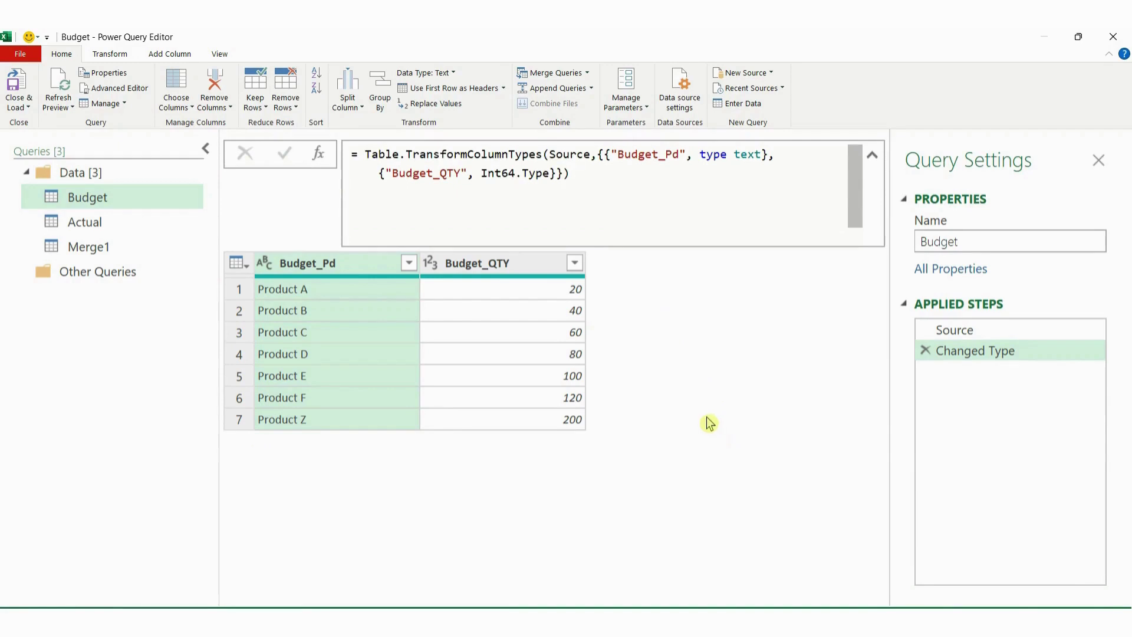
pyautogui.click(131, 203)
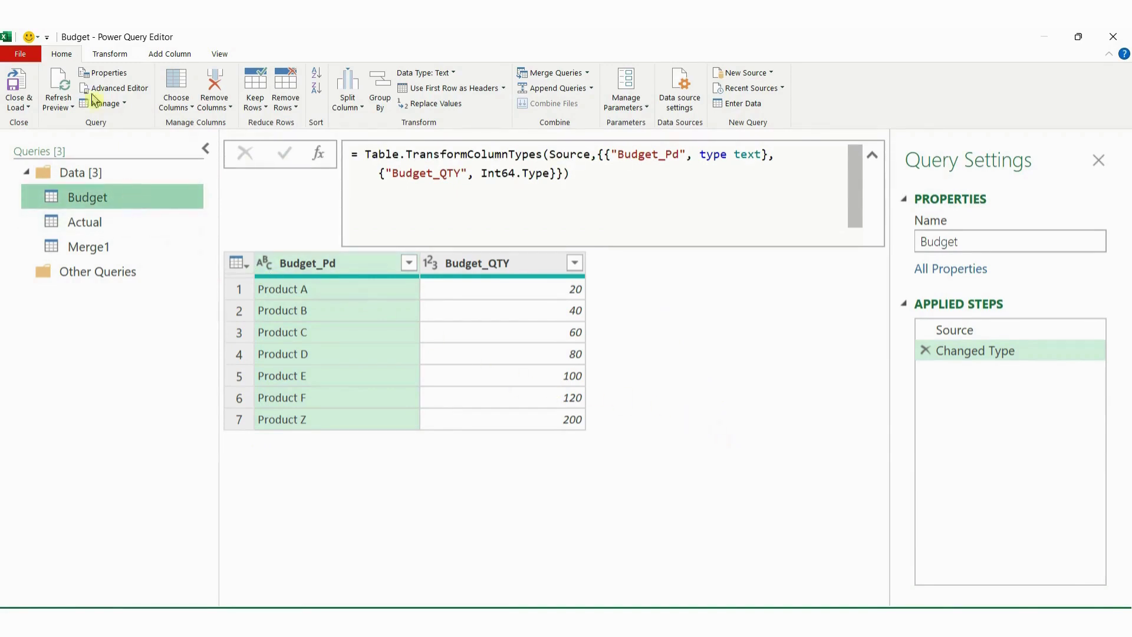
pyautogui.click(587, 74)
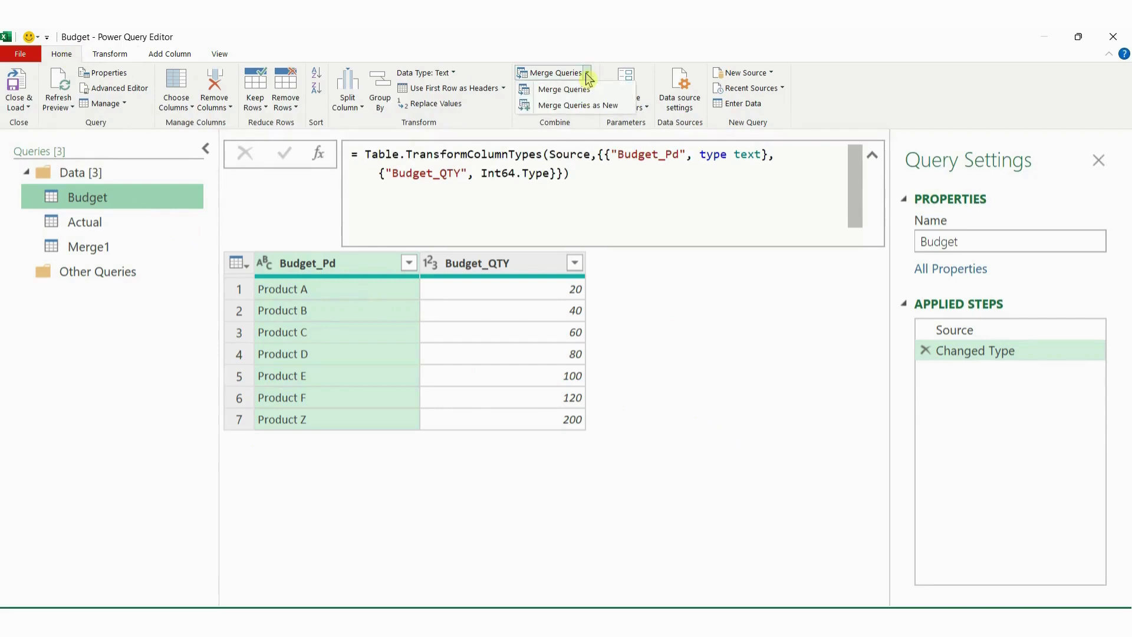
pyautogui.click(595, 108)
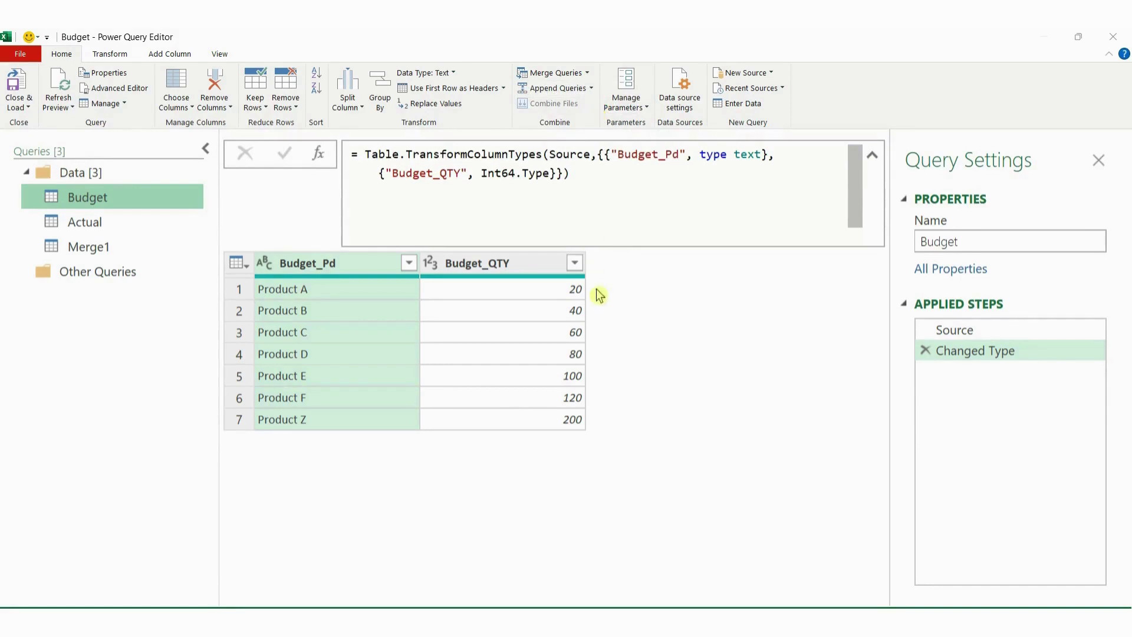
pyautogui.click(451, 315)
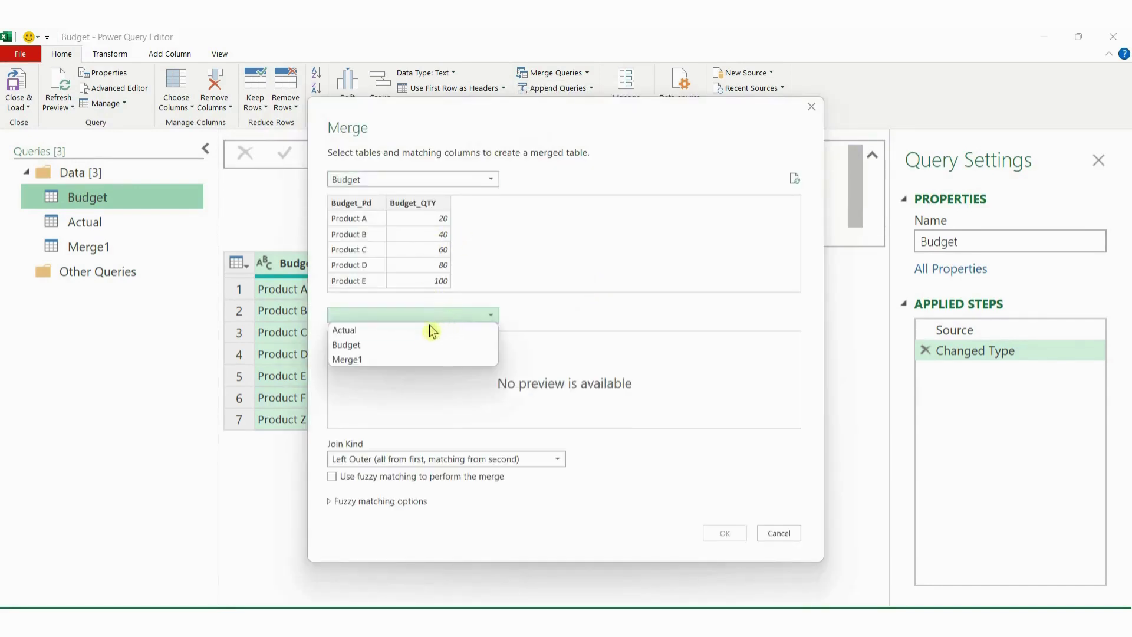
pyautogui.click(423, 333)
pyautogui.click(357, 206)
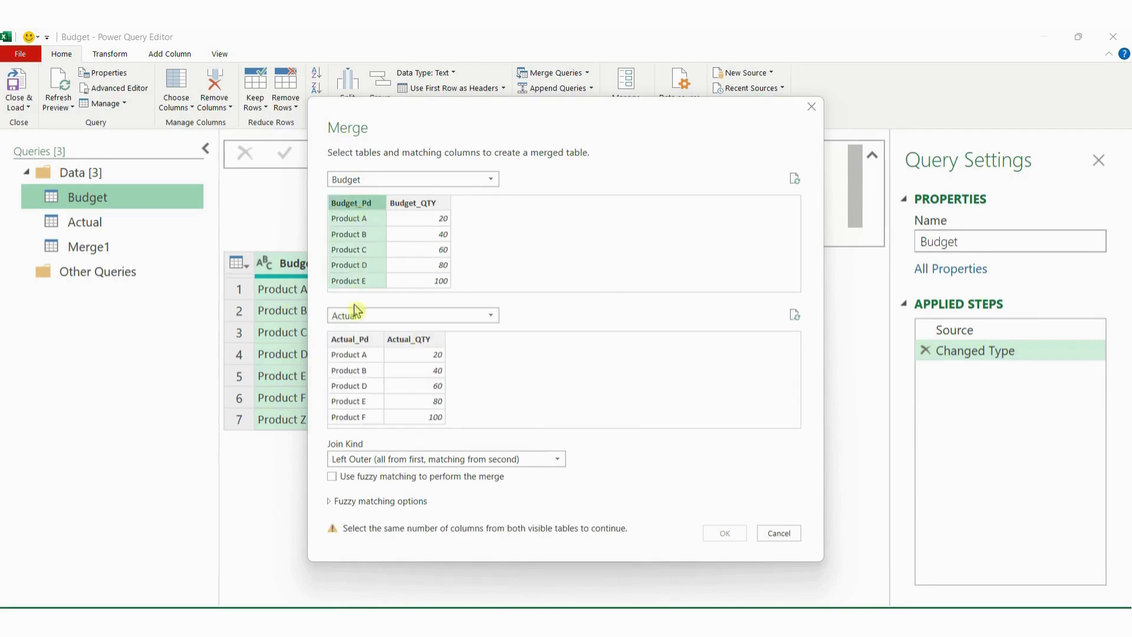
pyautogui.click(351, 342)
# Examine the selected Left Outer join description and the available join kinds, particularly Right Outer, for this merge.
pyautogui.hotkey('ctrl', '2')
pyautogui.moveTo(316, 431)
pyautogui.mouseDown()
pyautogui.moveTo(339, 471)
pyautogui.moveTo(552, 490)
pyautogui.moveTo(623, 477)
pyautogui.mouseUp()
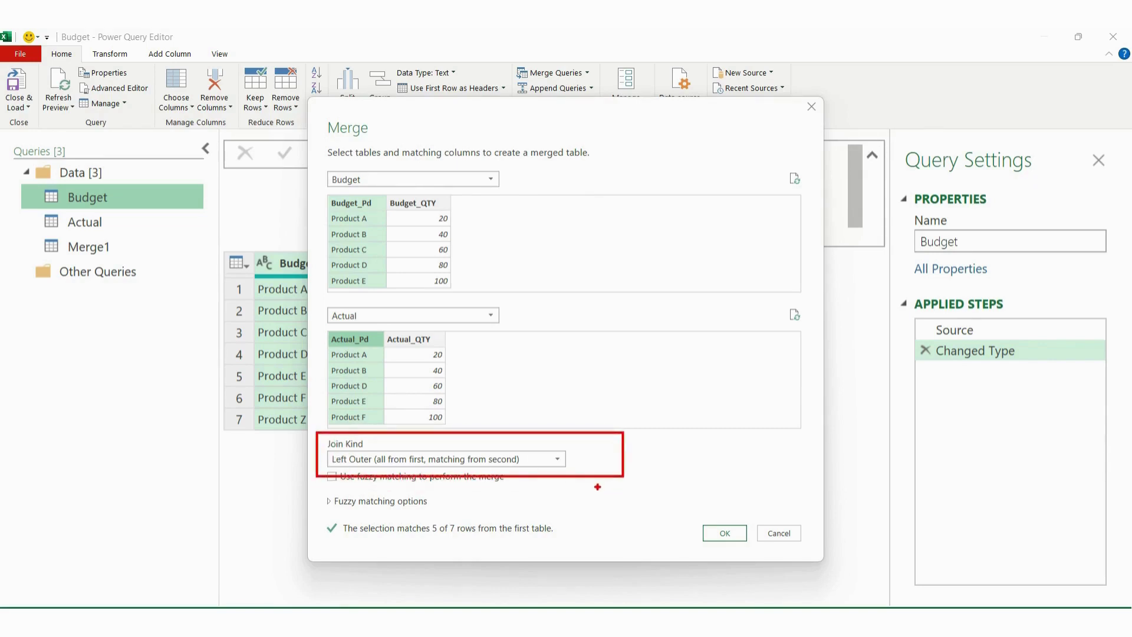
pyautogui.click(337, 469)
pyautogui.moveTo(368, 467); pyautogui.dragTo(363, 469)
pyautogui.moveTo(384, 469); pyautogui.dragTo(411, 468)
pyautogui.moveTo(435, 468); pyautogui.dragTo(493, 466)
pyautogui.press('Escape')
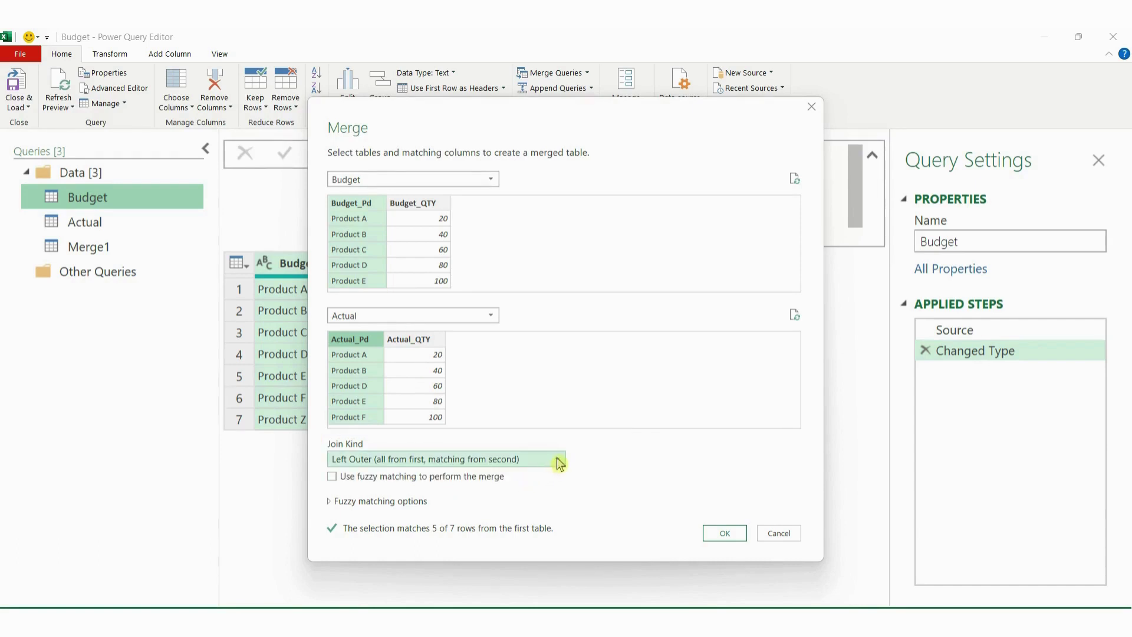
pyautogui.click(557, 460)
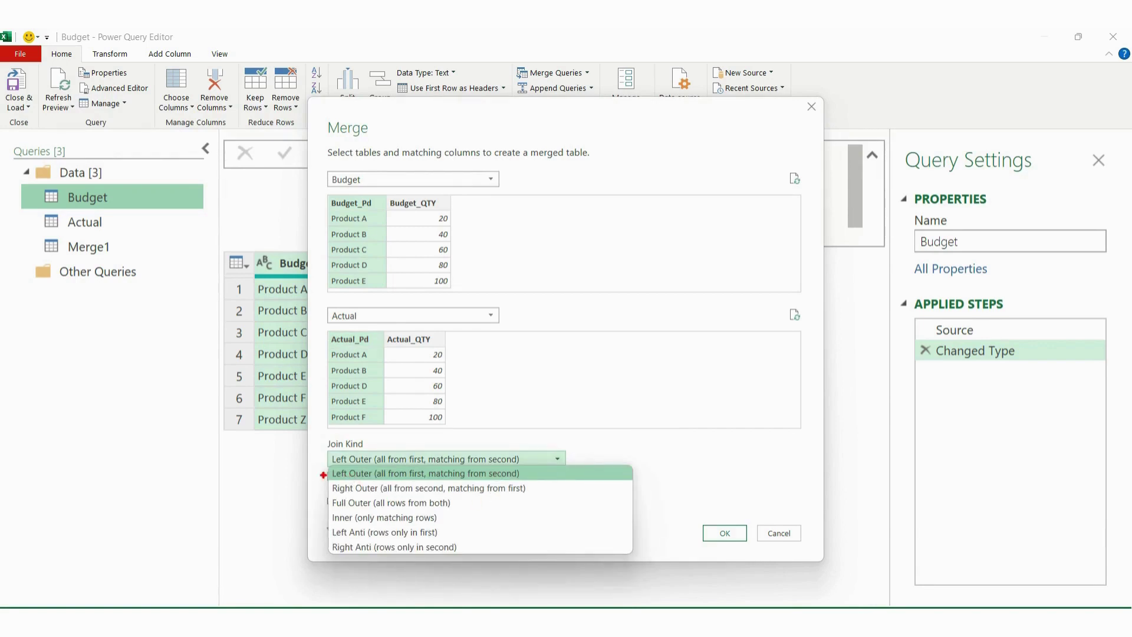
pyautogui.moveTo(320, 452)
pyautogui.mouseDown()
pyautogui.moveTo(405, 563)
pyautogui.moveTo(648, 560)
pyautogui.mouseUp()
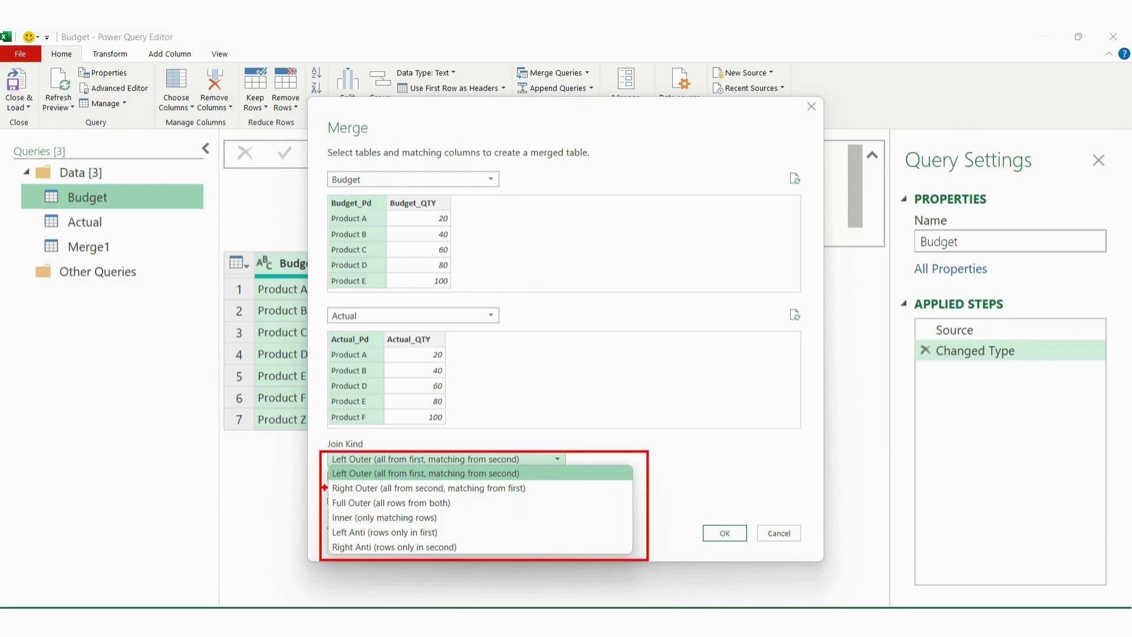
pyautogui.moveTo(285, 487); pyautogui.dragTo(325, 487)
pyautogui.moveTo(387, 495); pyautogui.dragTo(407, 495)
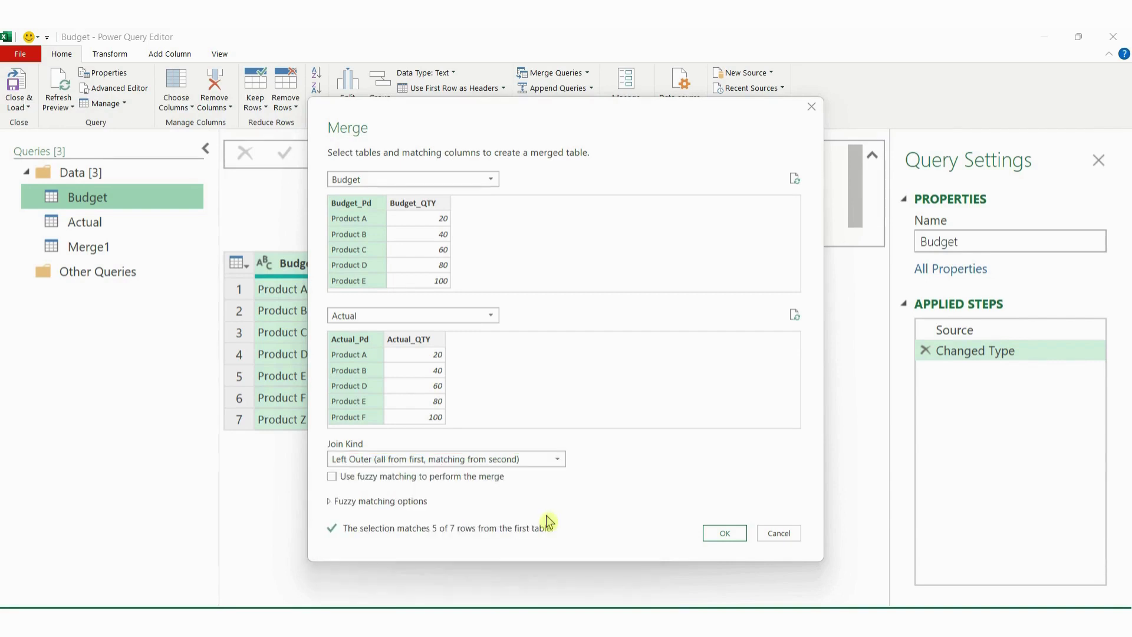
# Set the join kind to Right Outer (all from second, matching from first) and create the merge query.
pyautogui.click(551, 461)
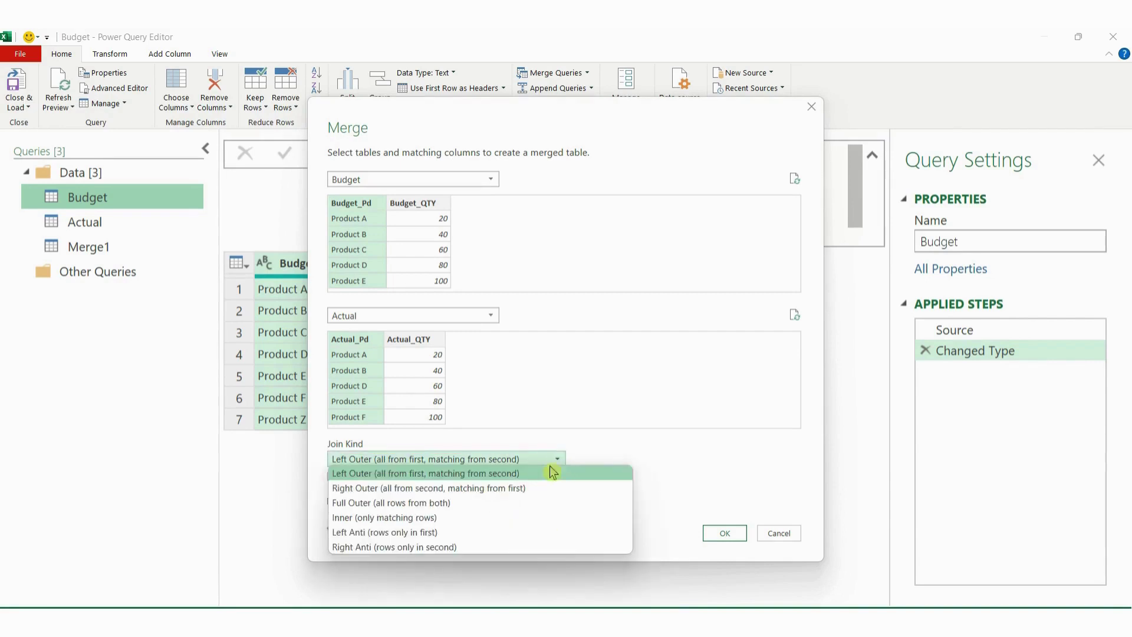
pyautogui.click(530, 489)
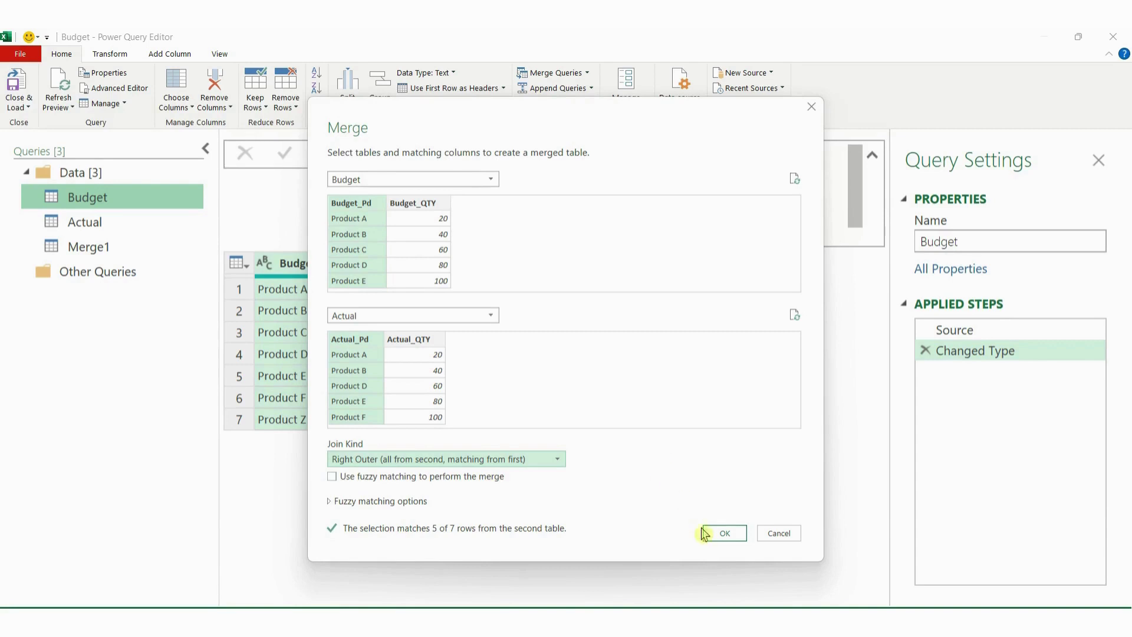
pyautogui.click(719, 534)
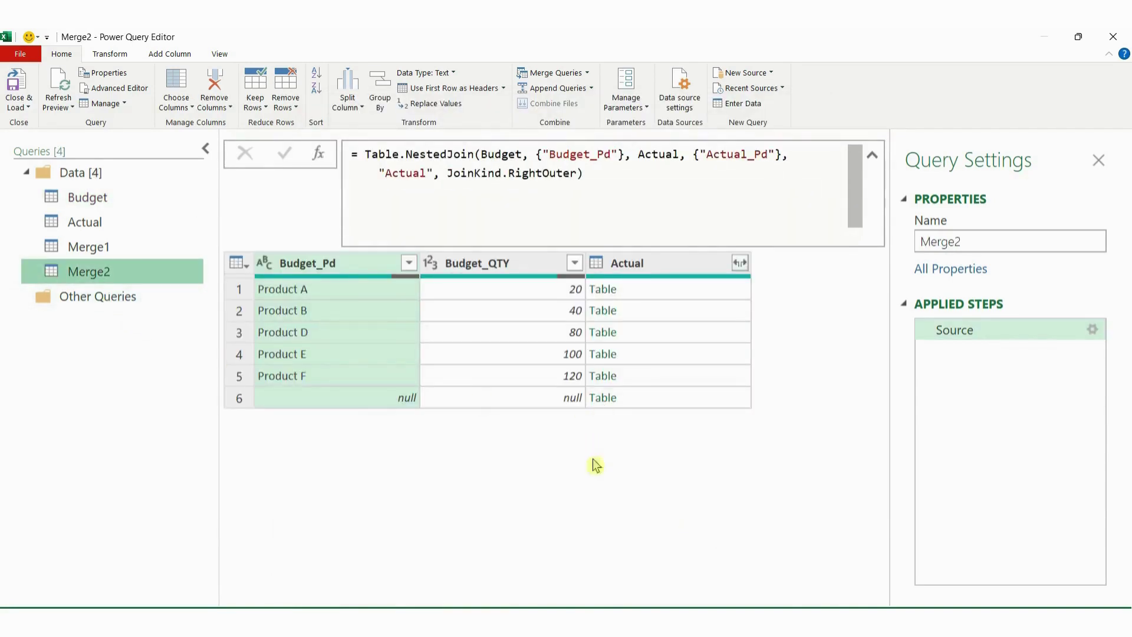
# Expand the new merge query's Actual column into Actual_Pd only, without the original column name as prefix.
pyautogui.click(740, 263)
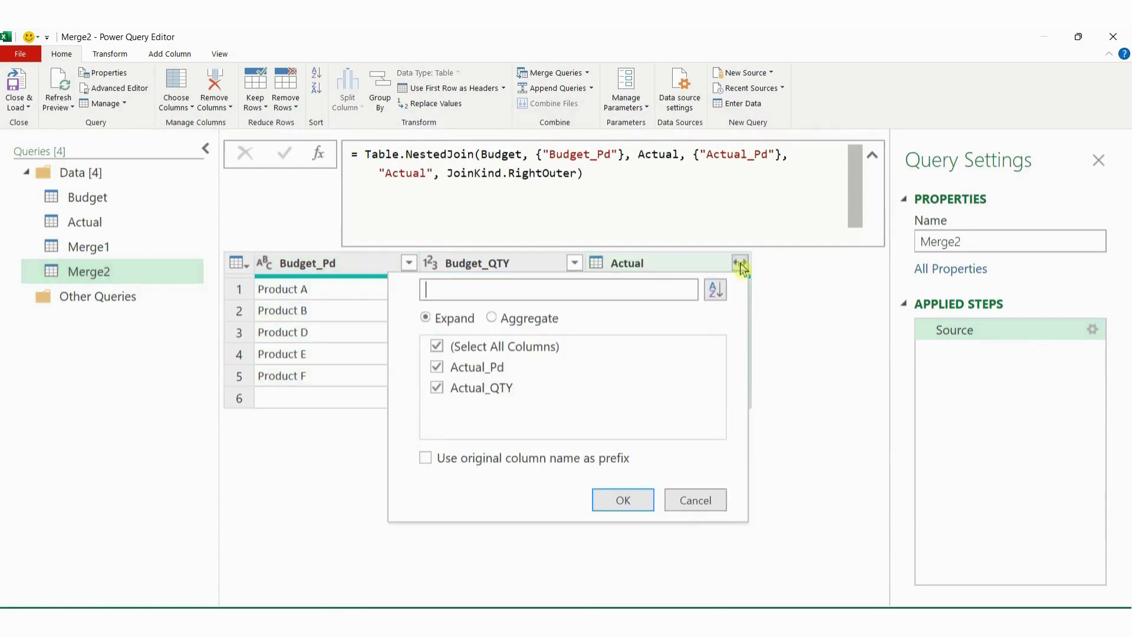
pyautogui.click(480, 348)
pyautogui.click(471, 376)
pyautogui.click(616, 500)
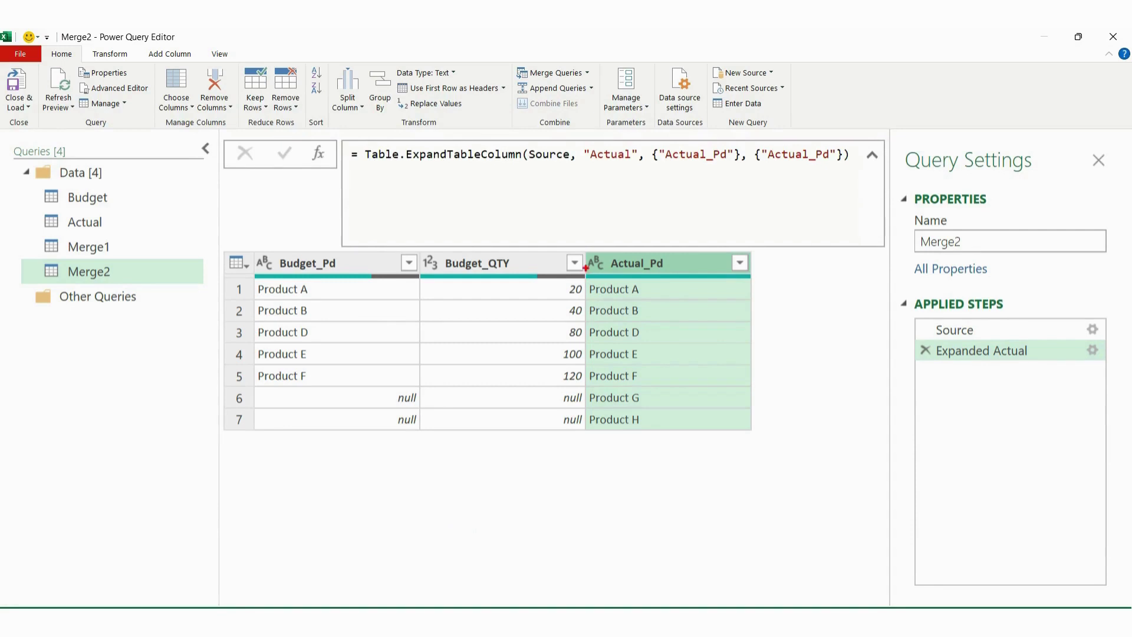
# Review the product columns of the right outer merge result and rename the query as RightOuter.
pyautogui.moveTo(587, 250); pyautogui.dragTo(735, 434)
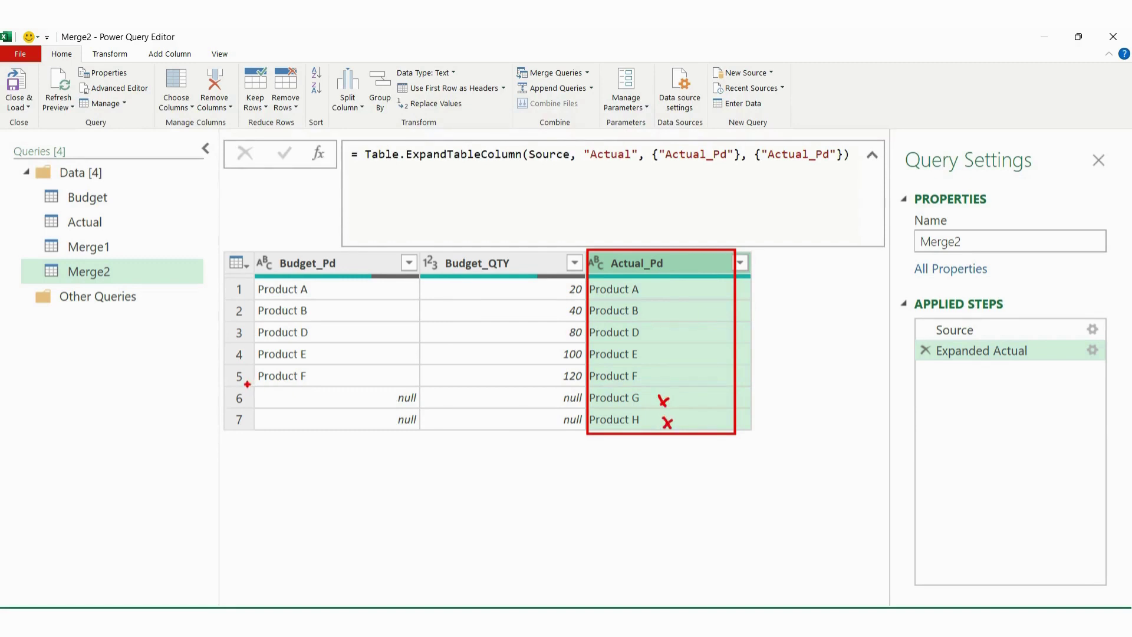
pyautogui.moveTo(254, 384)
pyautogui.mouseDown()
pyautogui.moveTo(319, 430)
pyautogui.moveTo(431, 436)
pyautogui.mouseUp()
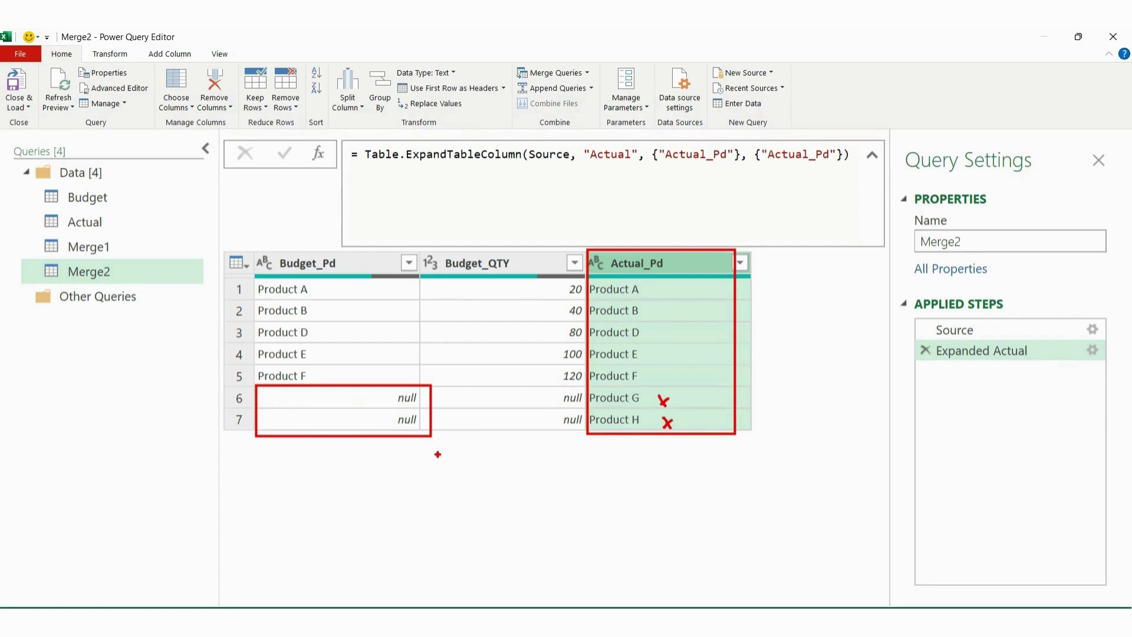
pyautogui.press('Escape')
pyautogui.doubleClick(951, 242)
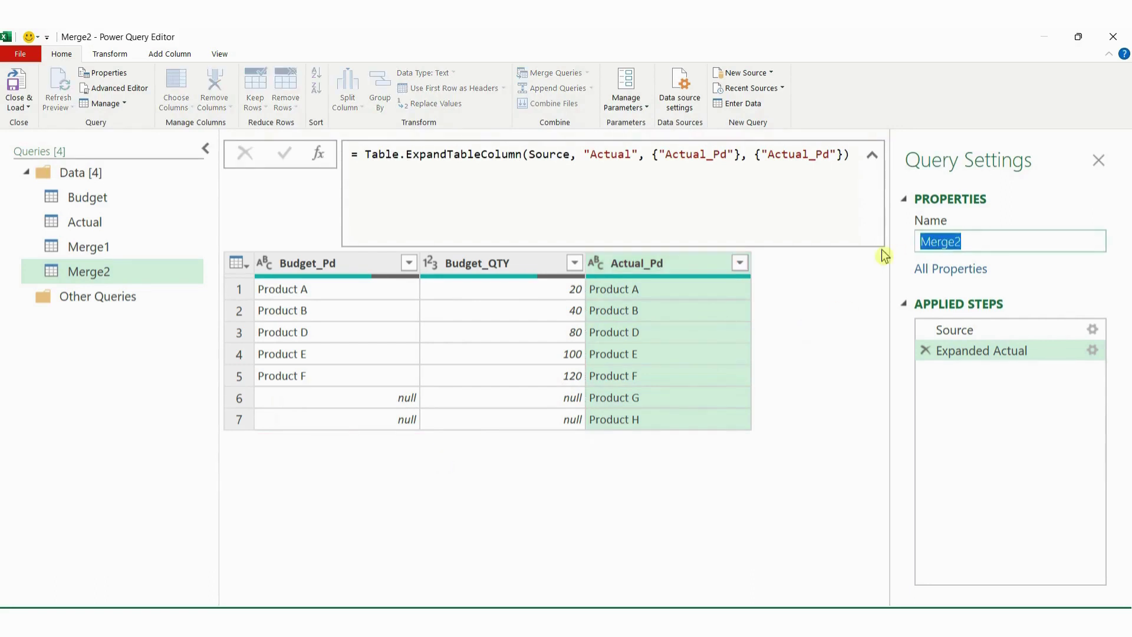
pyautogui.write('RightOuter')
pyautogui.press('Return')
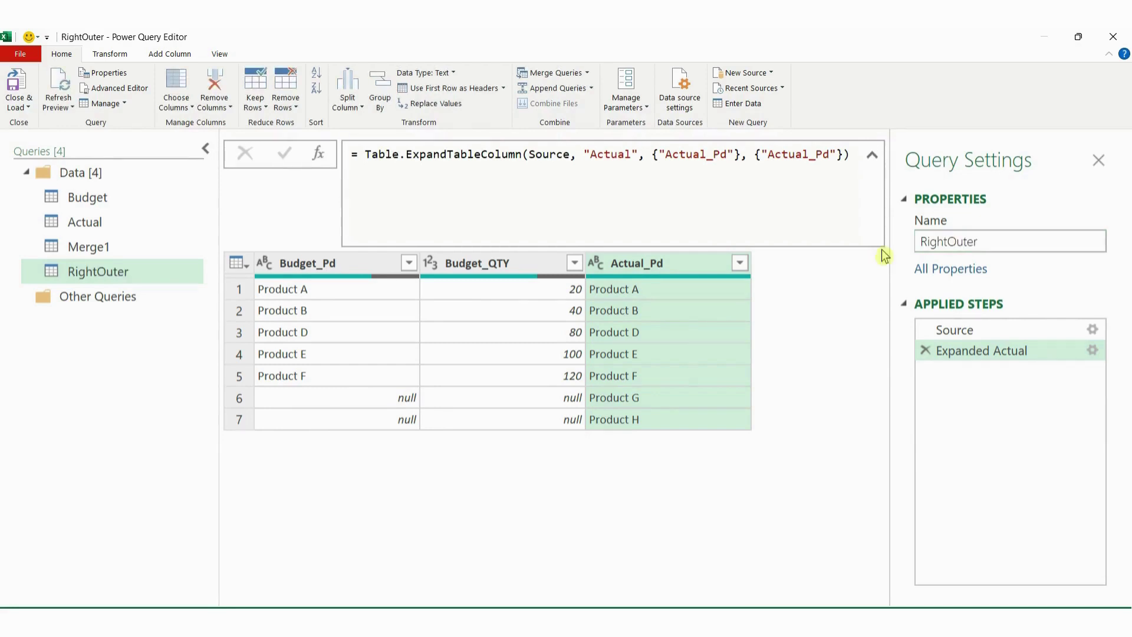
# Open the Merge1 query and compare its Budget_Pd and Actual_Pd columns, including Product C and Product Z, to review the left outer result.
pyautogui.click(127, 248)
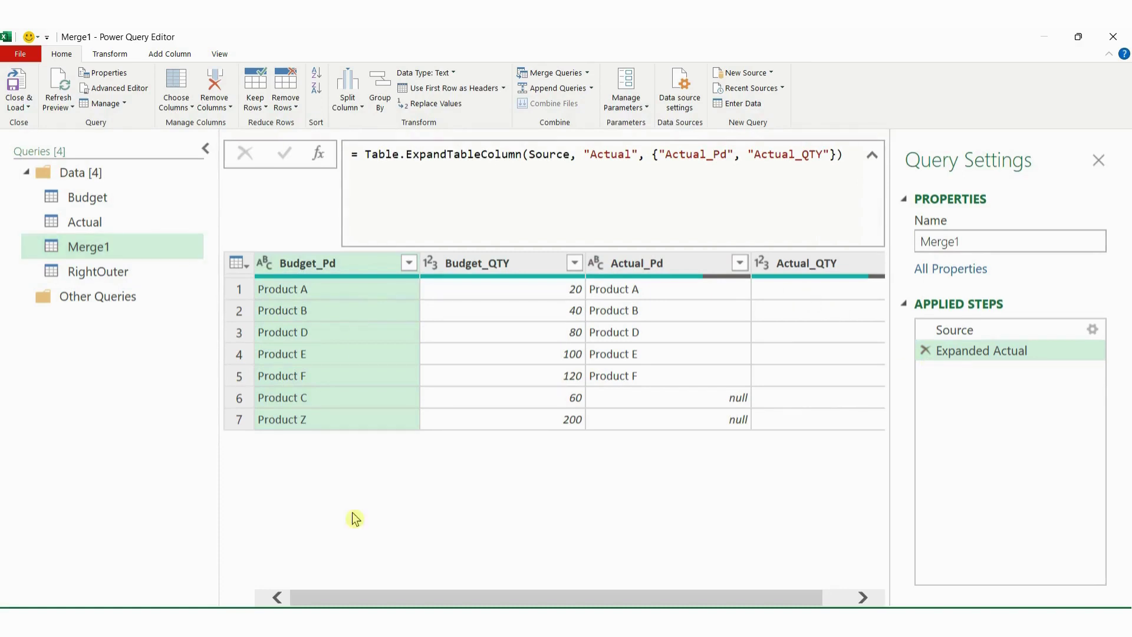
pyautogui.moveTo(248, 243)
pyautogui.mouseDown()
pyautogui.moveTo(278, 358)
pyautogui.moveTo(407, 435)
pyautogui.mouseUp()
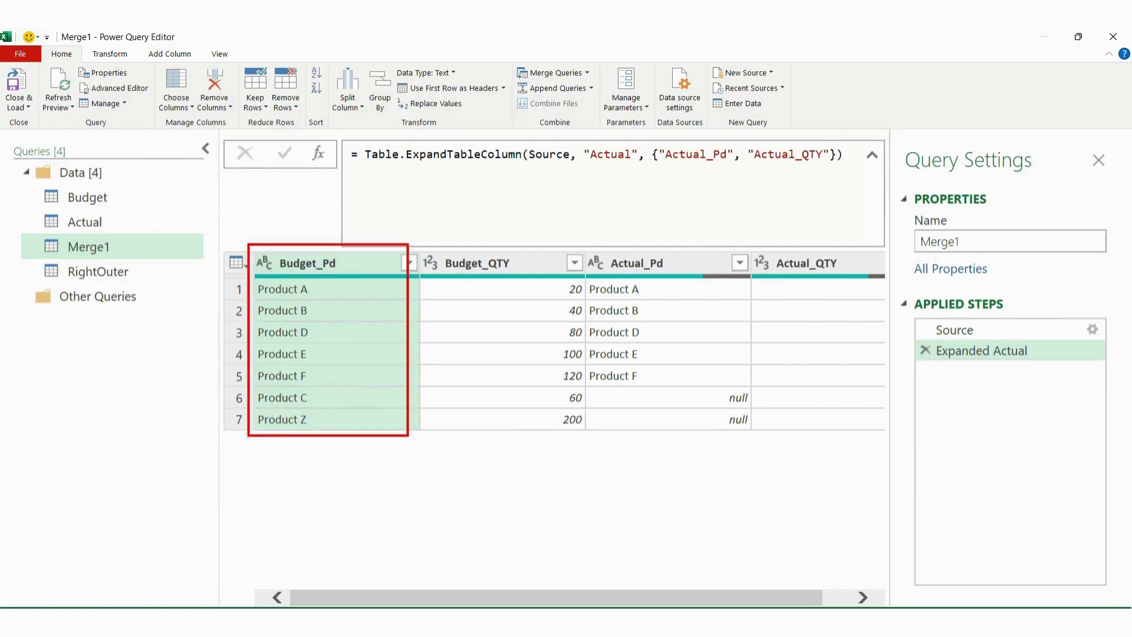
pyautogui.moveTo(584, 245)
pyautogui.mouseDown()
pyautogui.moveTo(630, 392)
pyautogui.moveTo(759, 437)
pyautogui.mouseUp()
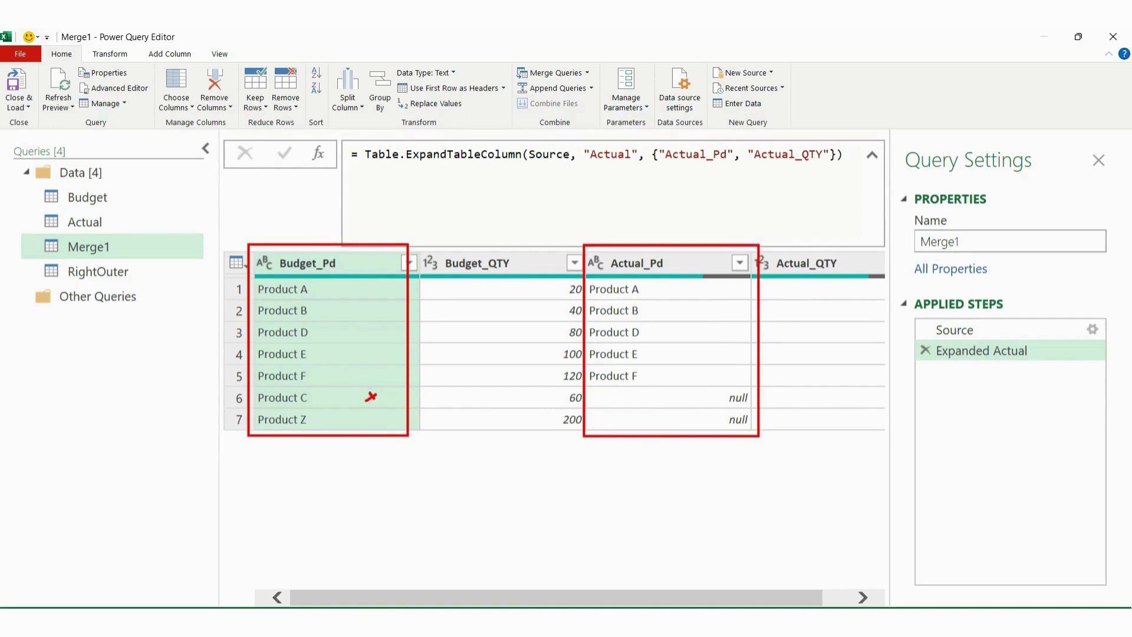
pyautogui.moveTo(371, 416); pyautogui.dragTo(380, 421)
pyautogui.moveTo(703, 401)
pyautogui.mouseDown()
pyautogui.moveTo(766, 426)
pyautogui.moveTo(691, 388)
pyautogui.mouseUp()
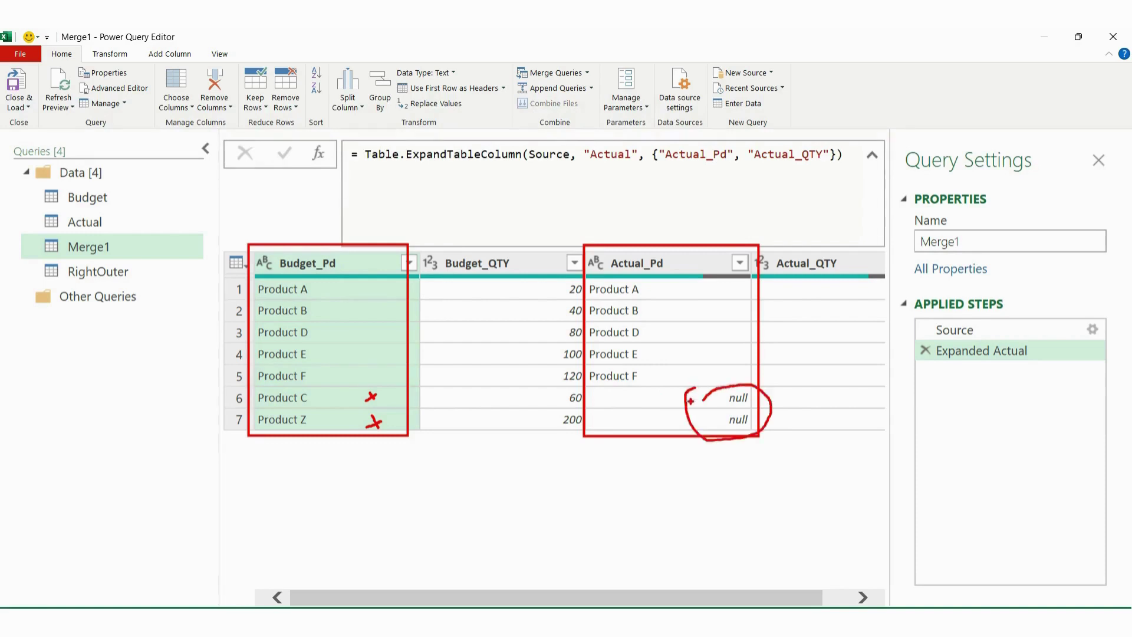
pyautogui.press('Escape')
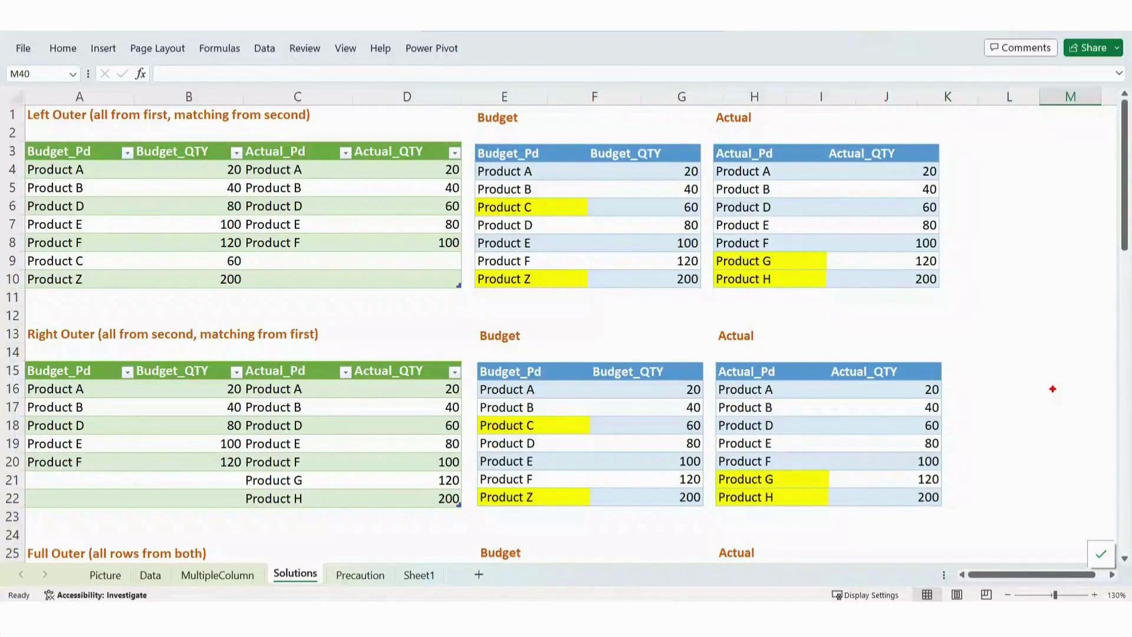
# On the Excel workbook's Solutions sheet, examine how the Left Outer example matches Actual products to all Budget products.
pyautogui.moveTo(584, 125); pyautogui.dragTo(605, 121)
pyautogui.press('Escape')
pyautogui.moveTo(32, 125); pyautogui.dragTo(65, 126)
pyautogui.moveTo(473, 136)
pyautogui.mouseDown()
pyautogui.moveTo(523, 228)
pyautogui.moveTo(592, 293)
pyautogui.mouseUp()
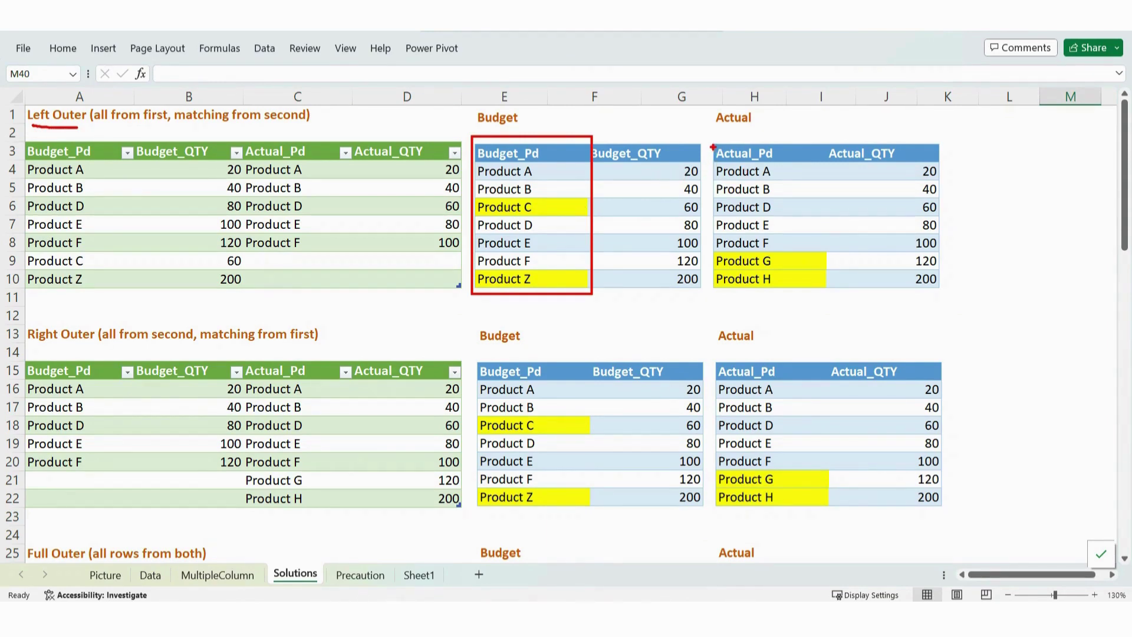
pyautogui.moveTo(712, 147); pyautogui.dragTo(793, 253)
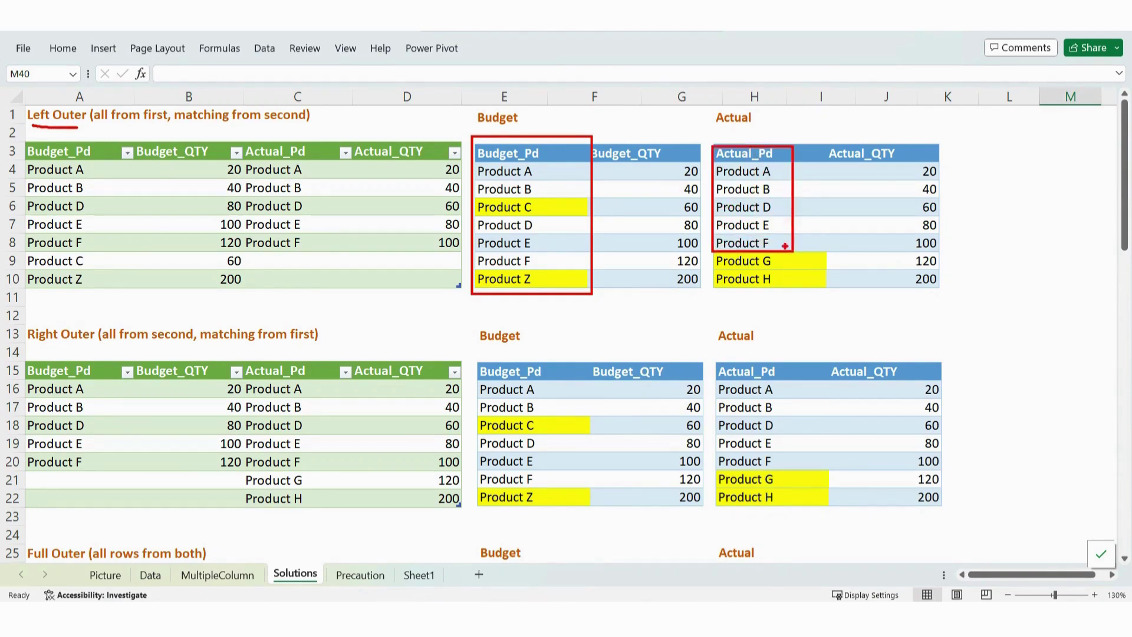
pyautogui.moveTo(701, 197)
pyautogui.mouseDown()
pyautogui.moveTo(610, 170)
pyautogui.moveTo(616, 192)
pyautogui.mouseUp()
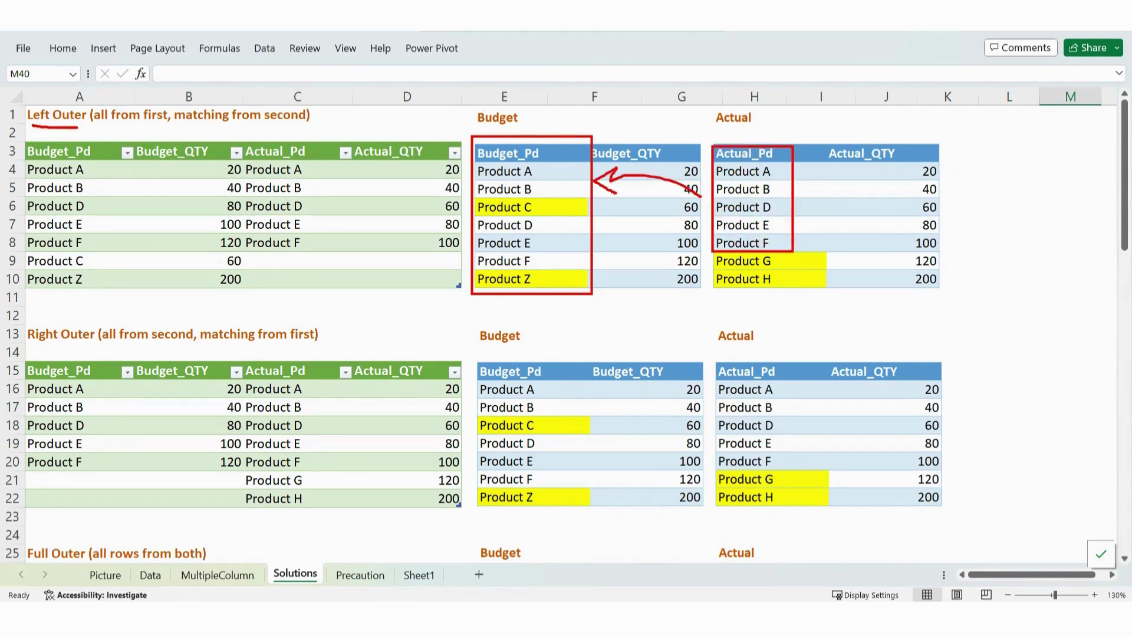
pyautogui.moveTo(714, 263)
pyautogui.mouseDown()
pyautogui.moveTo(771, 248)
pyautogui.moveTo(782, 298)
pyautogui.moveTo(712, 269)
pyautogui.mouseUp()
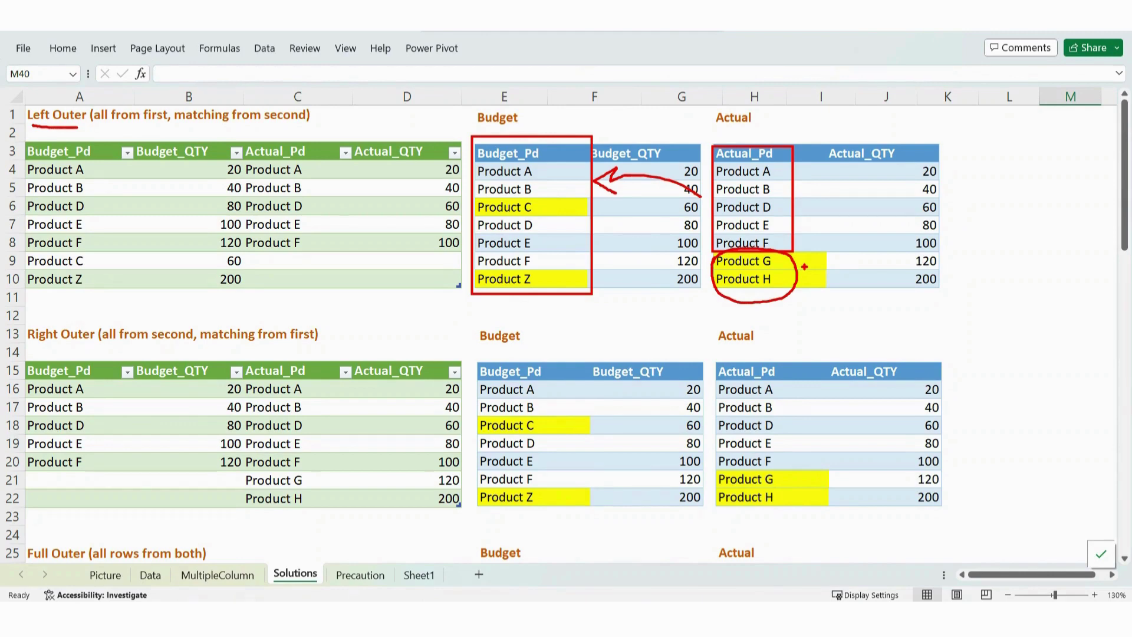
pyautogui.moveTo(818, 263); pyautogui.dragTo(804, 280)
pyautogui.press('Escape')
# Examine the Right Outer example, comparing its Actual_Pd output with the Actual source table and the highlighted Budget products.
pyautogui.moveTo(1126, 230); pyautogui.dragTo(1127, 269)
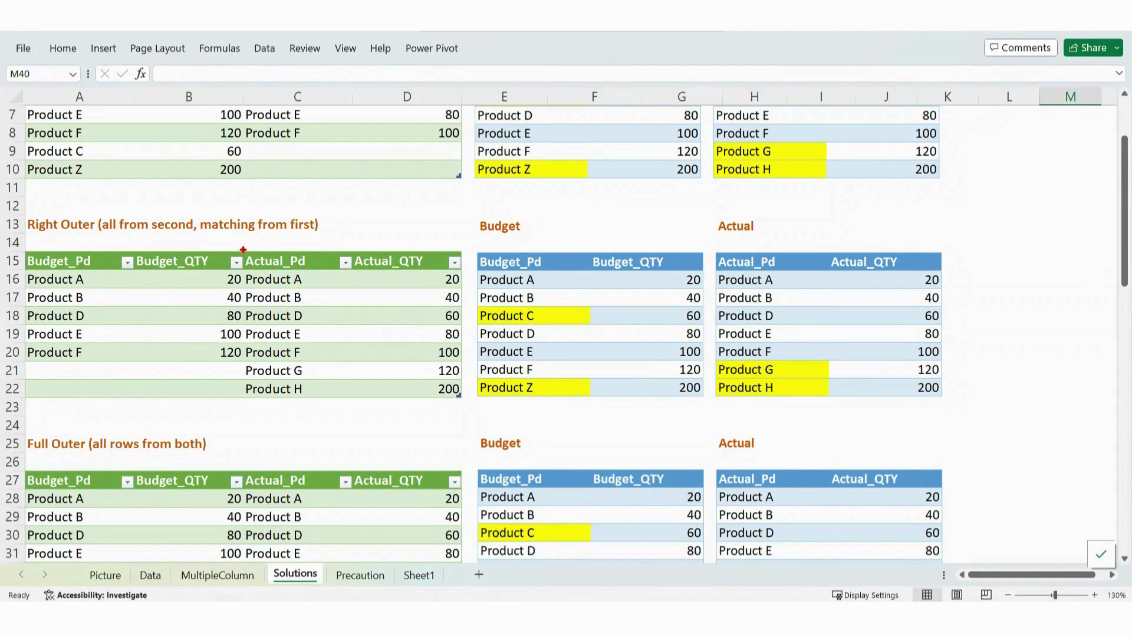
pyautogui.moveTo(715, 245)
pyautogui.mouseDown()
pyautogui.moveTo(764, 352)
pyautogui.moveTo(836, 405)
pyautogui.mouseUp()
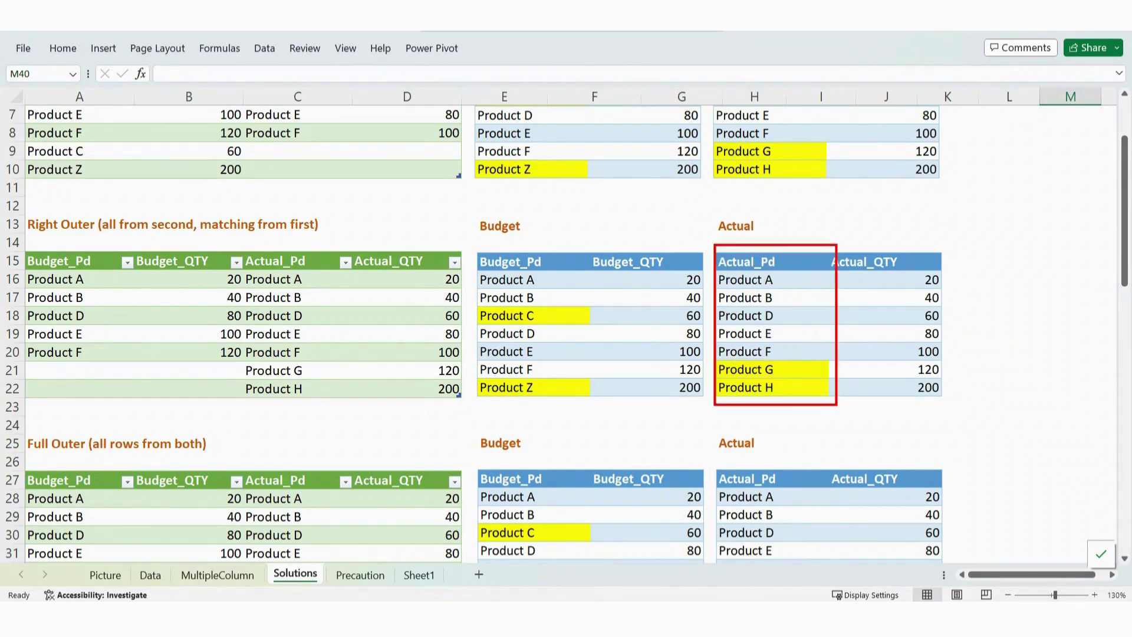
pyautogui.moveTo(243, 248)
pyautogui.mouseDown()
pyautogui.moveTo(318, 379)
pyautogui.moveTo(345, 402)
pyautogui.mouseUp()
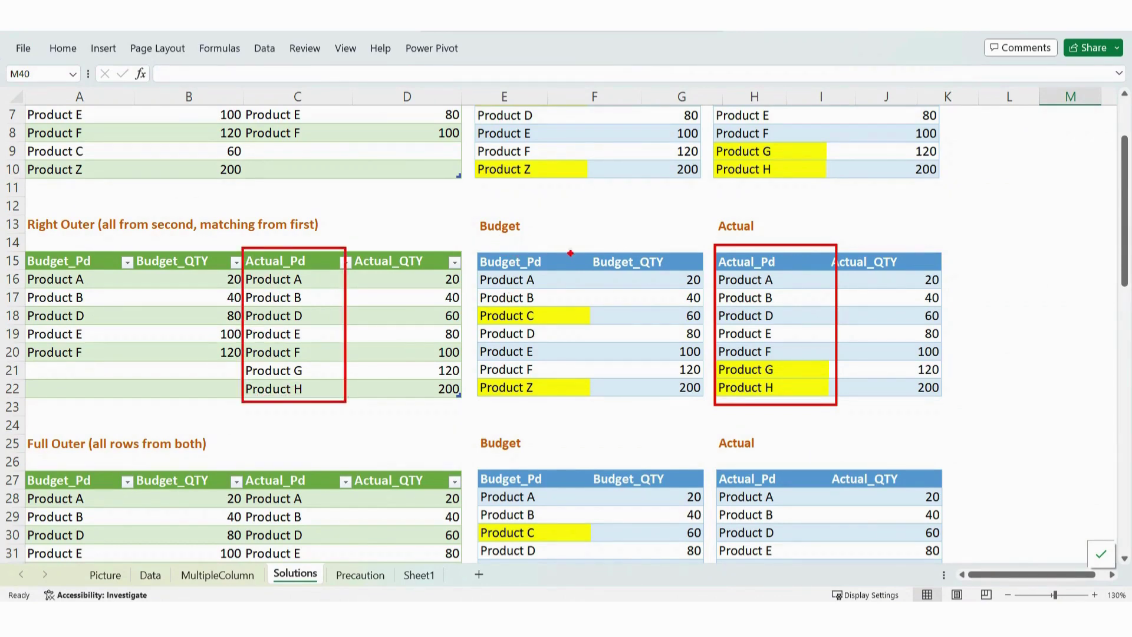
pyautogui.moveTo(671, 297); pyautogui.dragTo(563, 294)
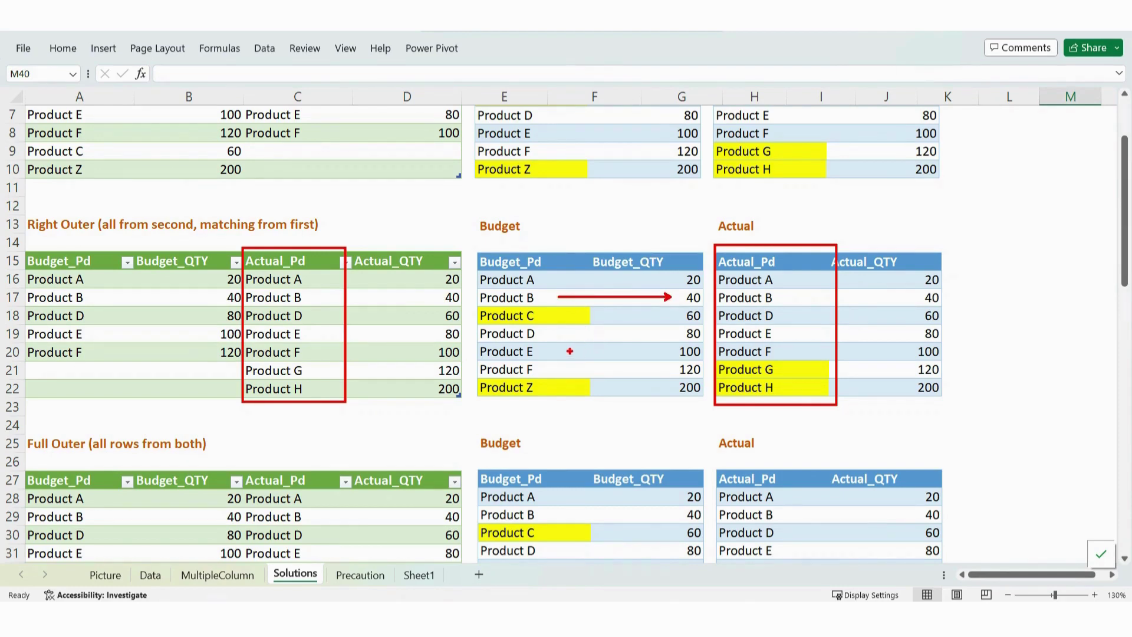
pyautogui.moveTo(546, 315)
pyautogui.mouseDown()
pyautogui.moveTo(519, 332)
pyautogui.moveTo(468, 312)
pyautogui.moveTo(538, 307)
pyautogui.mouseUp()
pyautogui.moveTo(473, 378)
pyautogui.mouseDown()
pyautogui.moveTo(532, 369)
pyautogui.moveTo(475, 405)
pyautogui.moveTo(484, 378)
pyautogui.mouseUp()
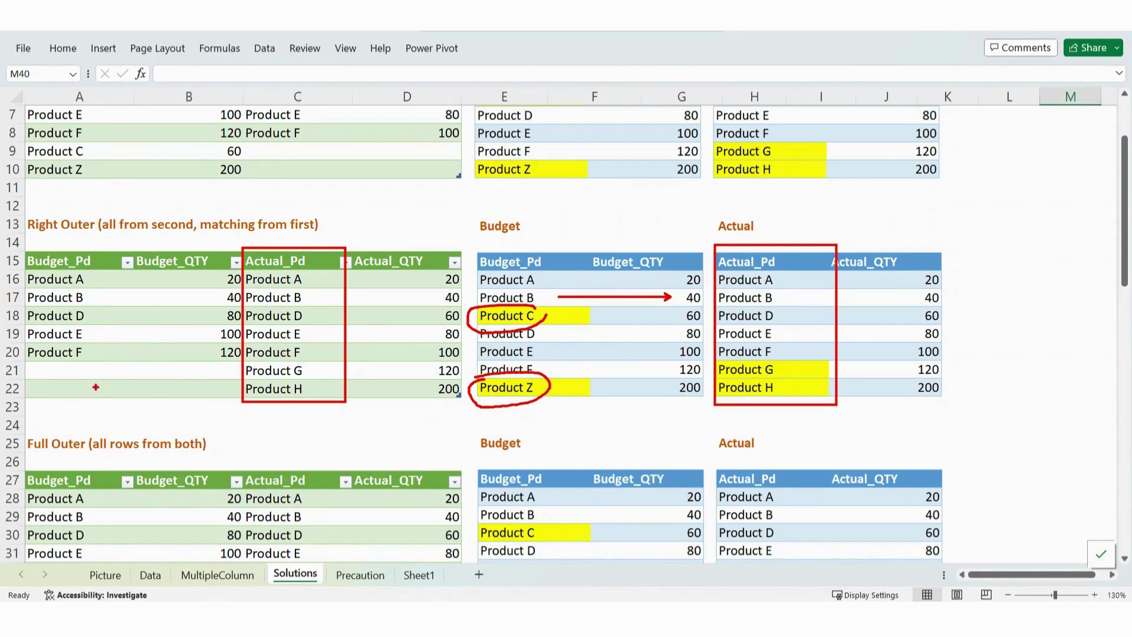
pyautogui.moveTo(73, 388)
pyautogui.mouseDown()
pyautogui.moveTo(158, 386)
pyautogui.moveTo(71, 382)
pyautogui.mouseUp()
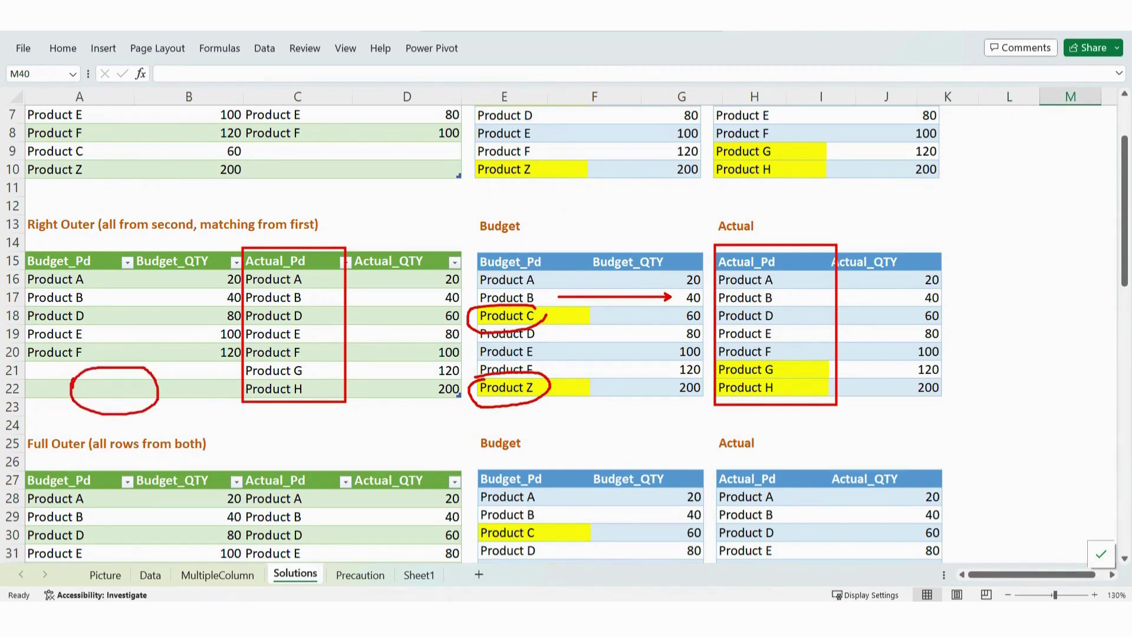
pyautogui.press('Escape')
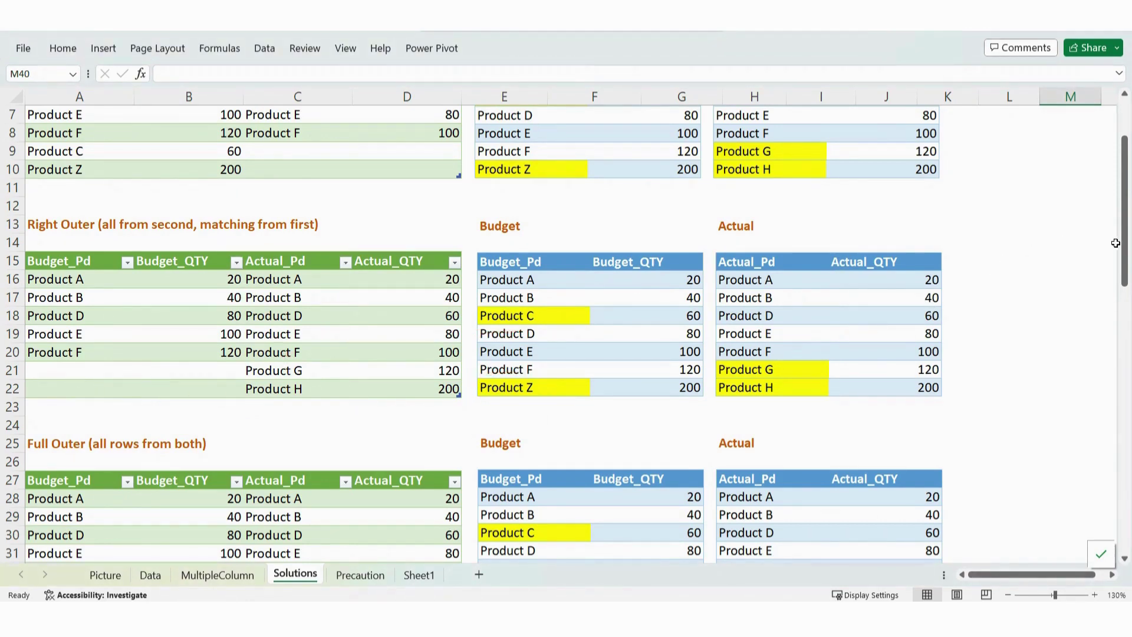
# Examine the Full Outer example's Budget and Actual columns, including the blank cells for products without a match.
pyautogui.moveTo(1125, 250); pyautogui.dragTo(1126, 322)
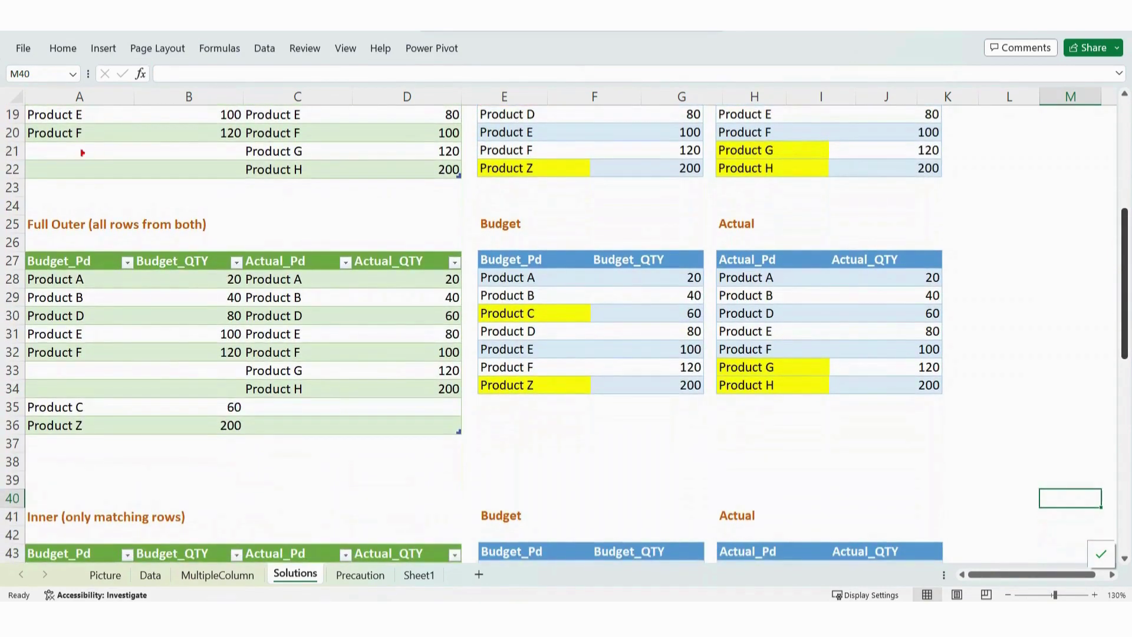
pyautogui.moveTo(36, 233); pyautogui.dragTo(65, 234)
pyautogui.moveTo(24, 248)
pyautogui.mouseDown()
pyautogui.moveTo(131, 397)
pyautogui.moveTo(232, 427)
pyautogui.moveTo(244, 448)
pyautogui.mouseUp()
pyautogui.moveTo(237, 246)
pyautogui.mouseDown()
pyautogui.moveTo(318, 455)
pyautogui.moveTo(461, 446)
pyautogui.mouseUp()
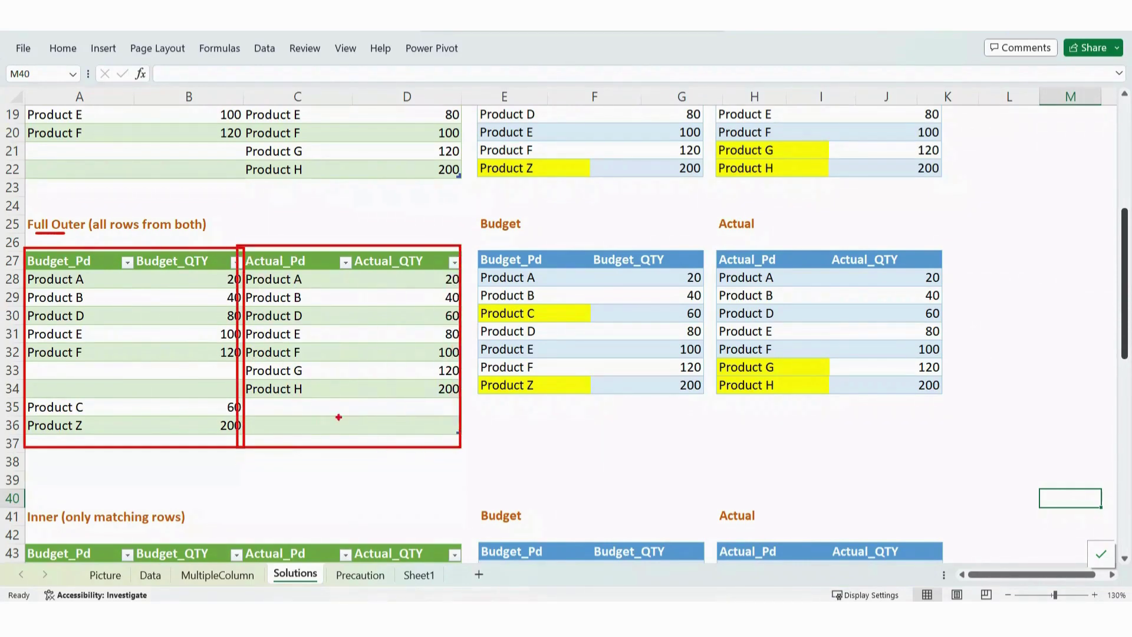
pyautogui.press('Escape')
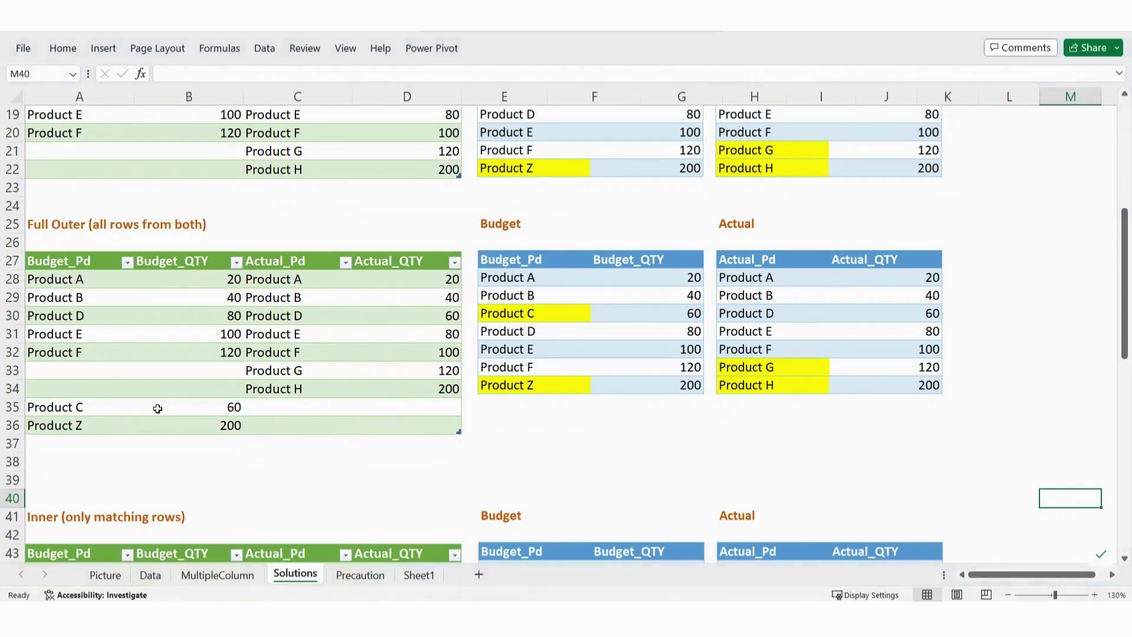
pyautogui.hotkey('ctrl', '2')
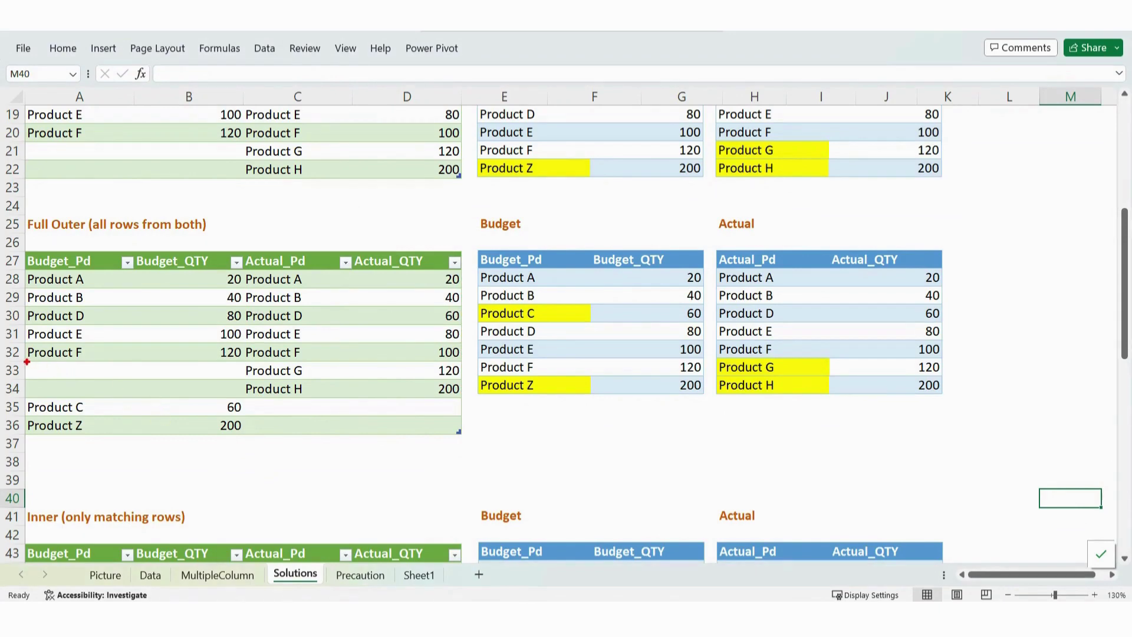
pyautogui.moveTo(26, 361)
pyautogui.mouseDown()
pyautogui.moveTo(238, 394)
pyautogui.moveTo(260, 430)
pyautogui.moveTo(454, 433)
pyautogui.mouseUp()
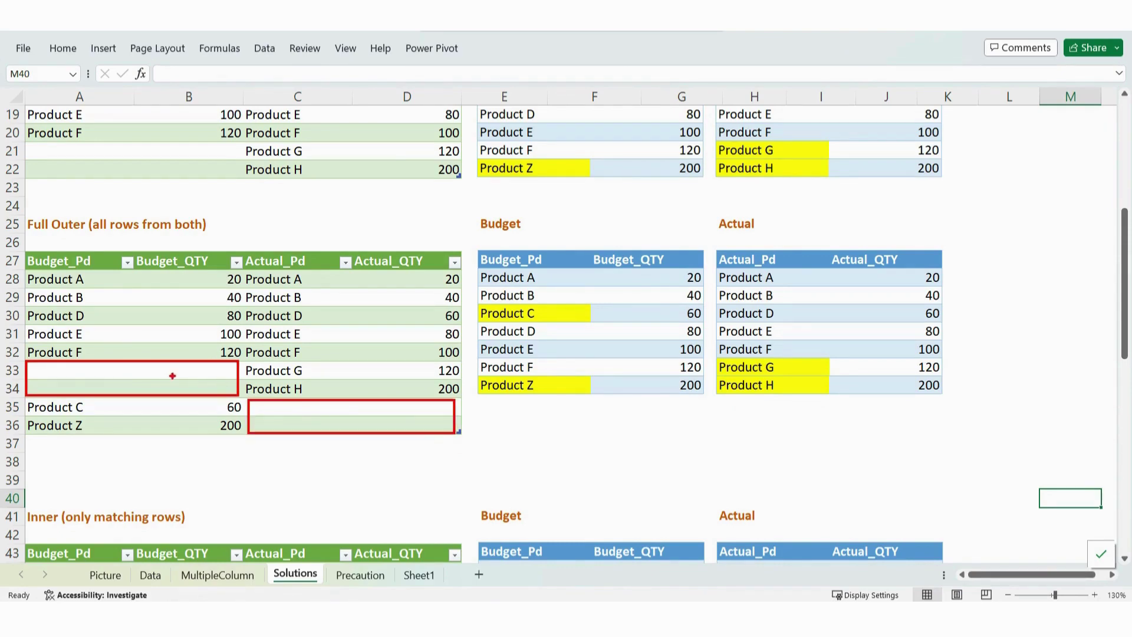
pyautogui.moveTo(132, 372); pyautogui.dragTo(145, 367)
pyautogui.press('Escape')
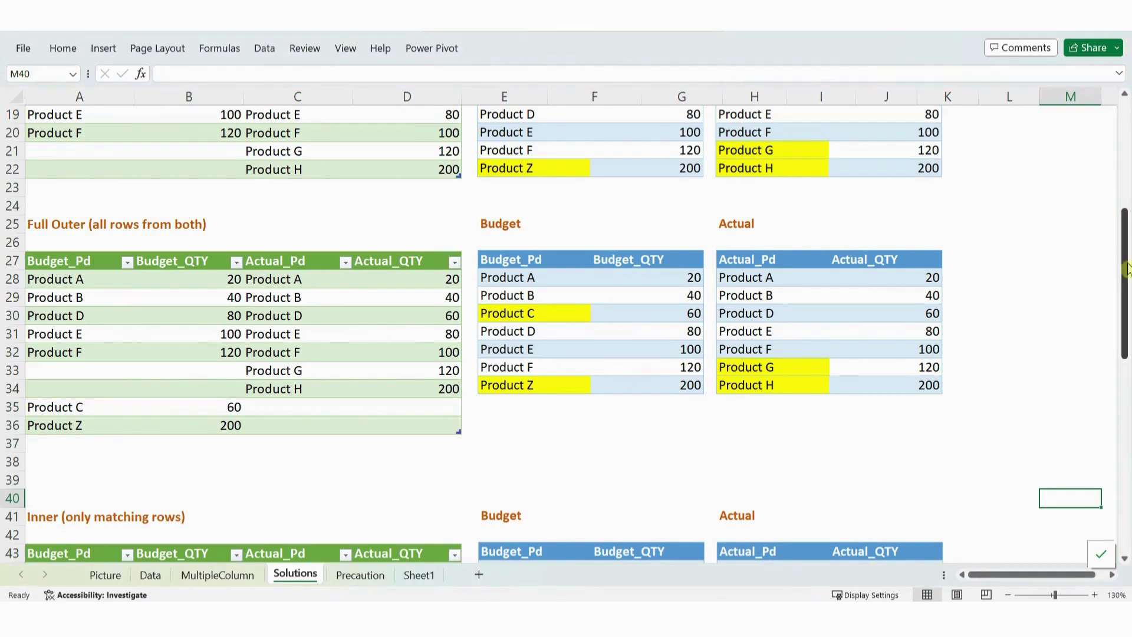
# Examine the Inner join example, comparing its matching rows with the highlighted unmatched products in Budget and Actual.
pyautogui.moveTo(1125, 278); pyautogui.dragTo(1126, 369)
pyautogui.hotkey('ctrl', '2')
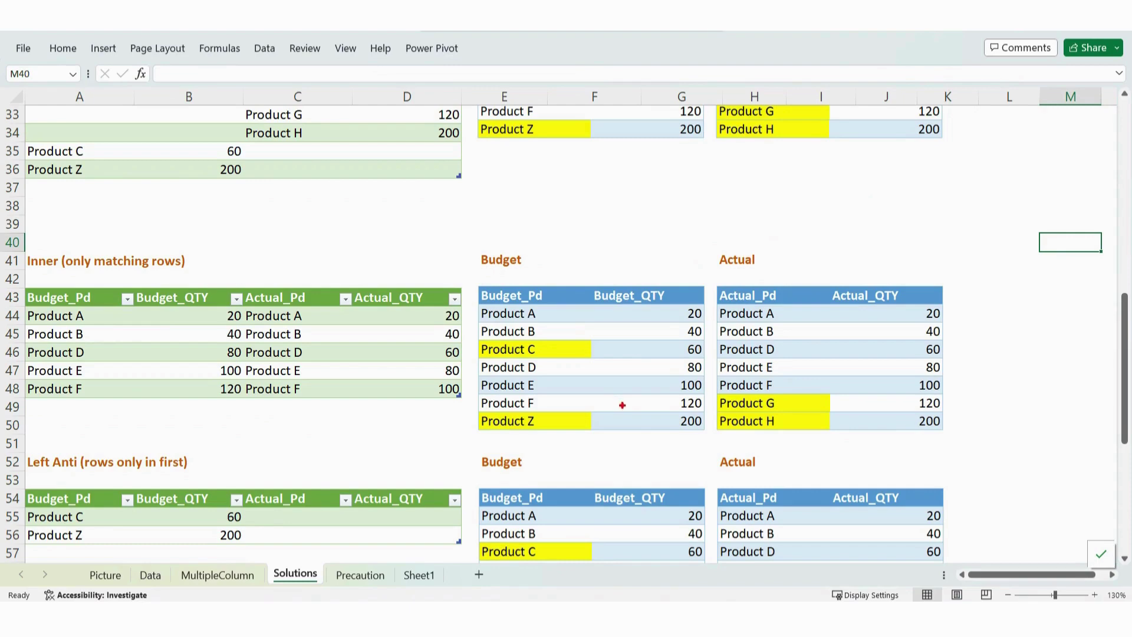
pyautogui.moveTo(570, 348); pyautogui.dragTo(571, 352)
pyautogui.moveTo(574, 418); pyautogui.dragTo(581, 422)
pyautogui.moveTo(807, 404); pyautogui.dragTo(811, 407)
pyautogui.moveTo(23, 308)
pyautogui.mouseDown()
pyautogui.moveTo(198, 306)
pyautogui.moveTo(24, 309)
pyautogui.mouseUp()
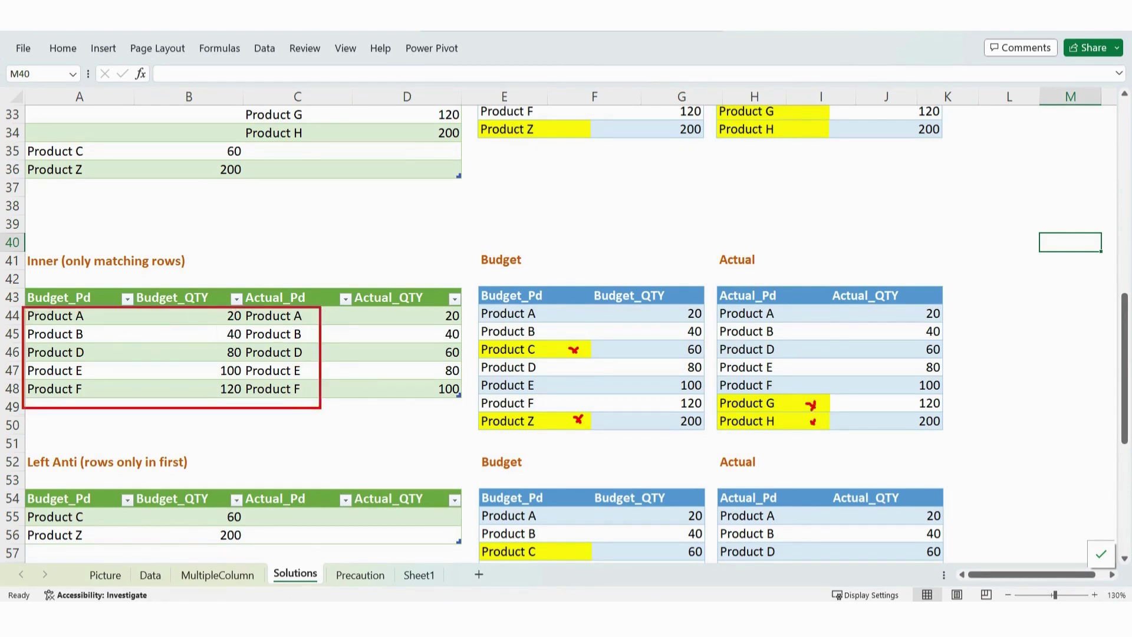
pyautogui.press('Escape')
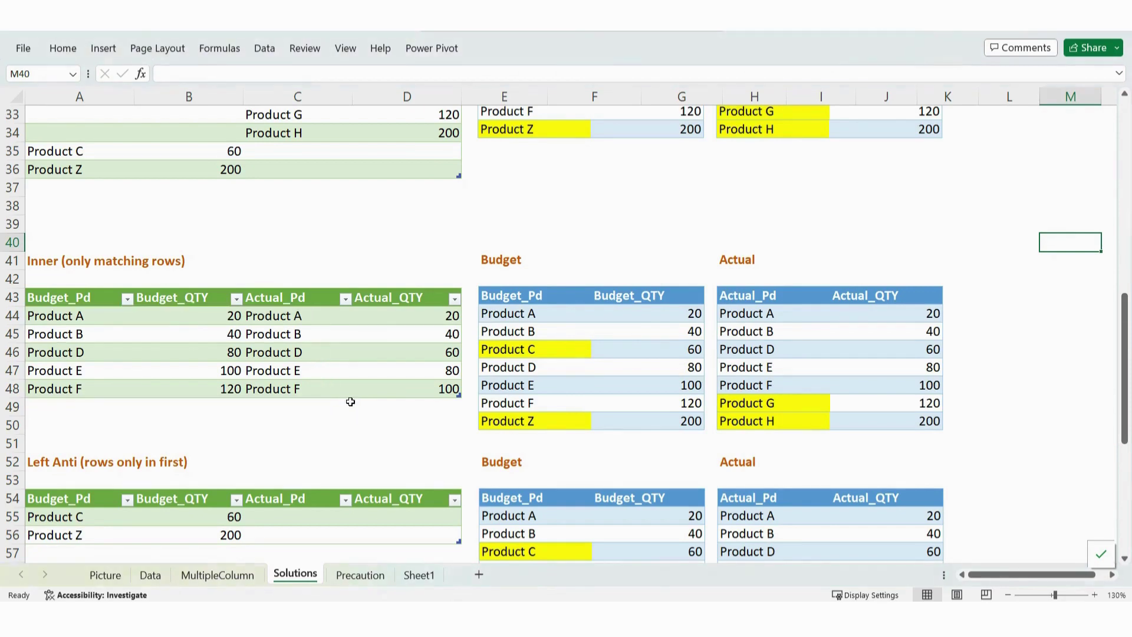
# Examine the Left Anti example, comparing its output with Product C and Product Z in the Budget table.
pyautogui.scroll(-3, 364, 399)
pyautogui.scroll(-1, 364, 399)
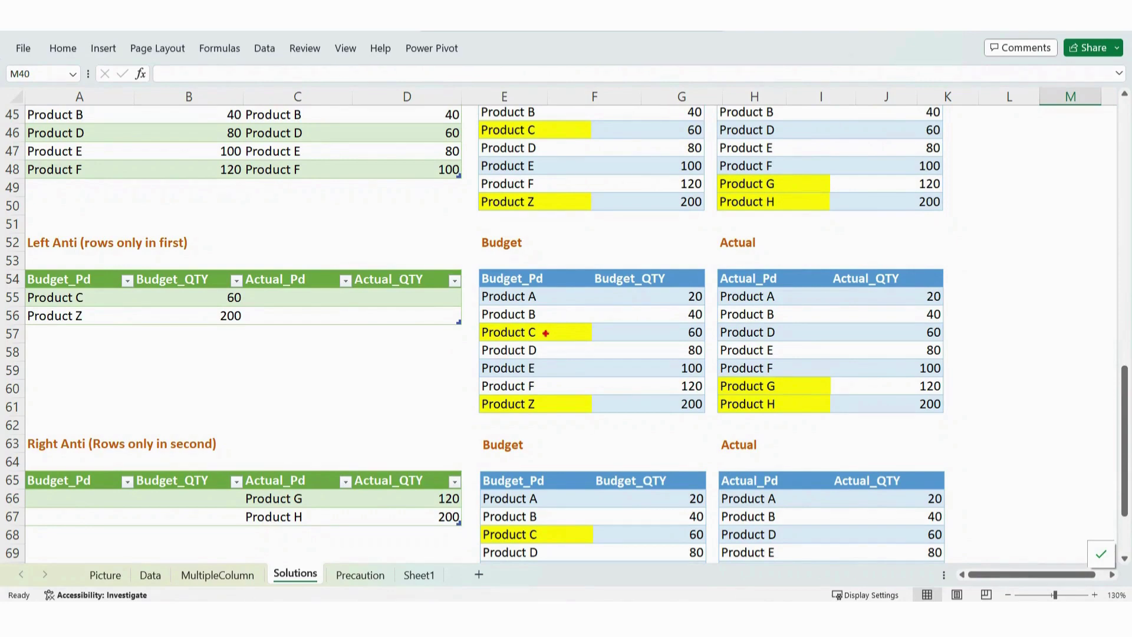
pyautogui.moveTo(554, 332); pyautogui.dragTo(569, 326)
pyautogui.moveTo(560, 405); pyautogui.dragTo(574, 400)
pyautogui.moveTo(487, 259)
pyautogui.mouseDown()
pyautogui.moveTo(471, 241)
pyautogui.moveTo(501, 267)
pyautogui.moveTo(474, 259)
pyautogui.mouseUp()
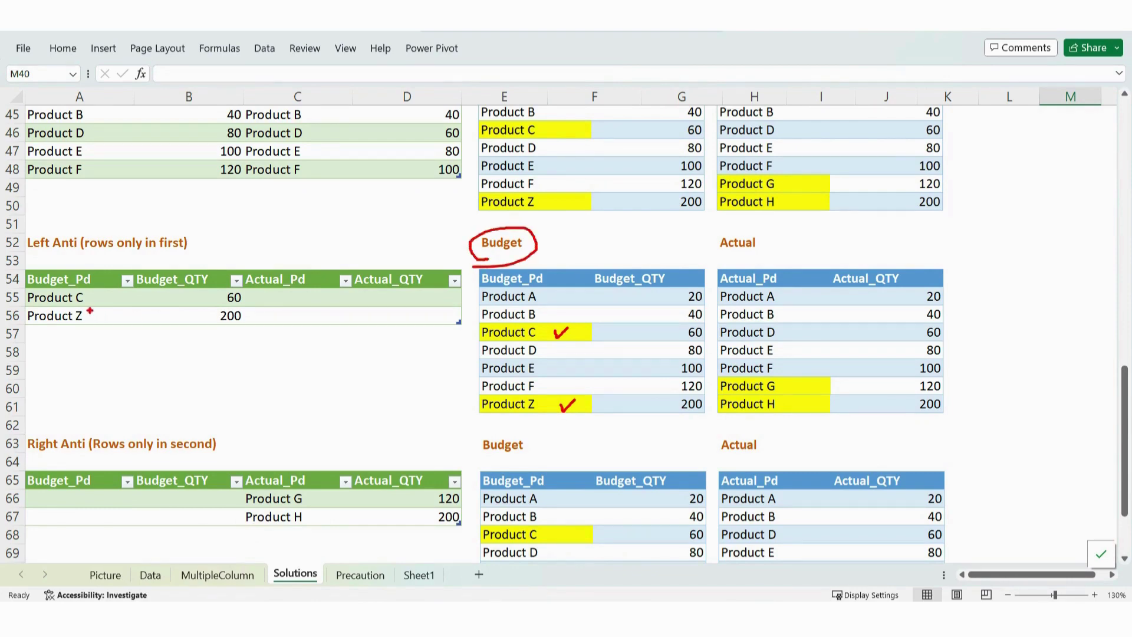
pyautogui.moveTo(26, 264)
pyautogui.mouseDown()
pyautogui.moveTo(212, 333)
pyautogui.moveTo(250, 263)
pyautogui.mouseUp()
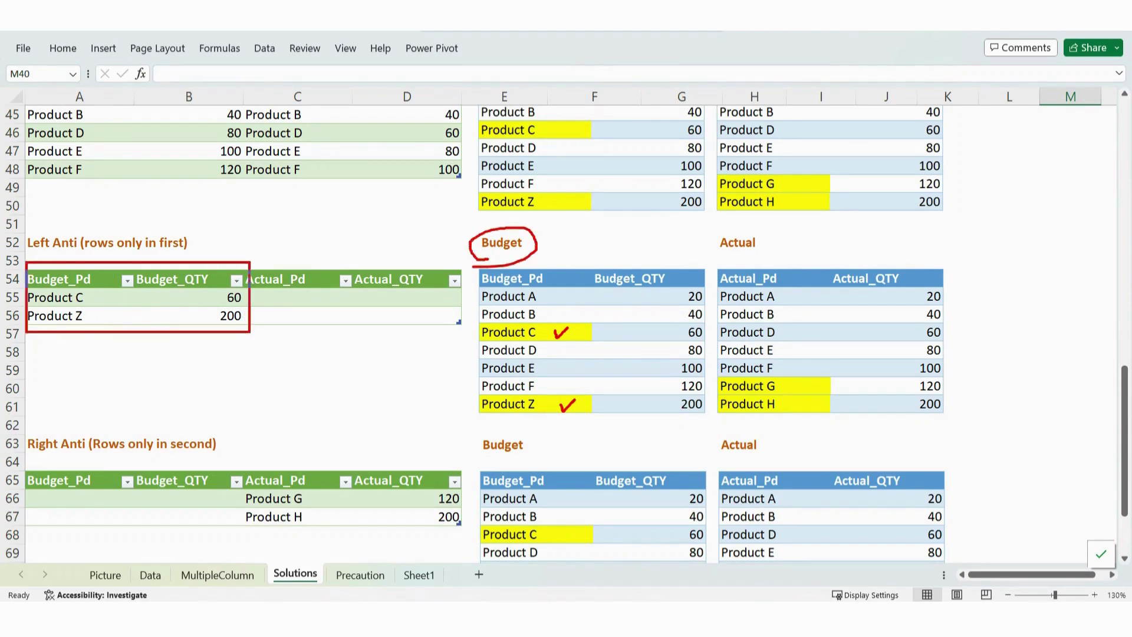
pyautogui.press('Escape')
# Examine the Right Anti example, checking Product G and Product H in the Actual table against its output.
pyautogui.scroll(-3, 270, 370)
pyautogui.scroll(-1, 270, 370)
pyautogui.hotkey('ctrl', '2')
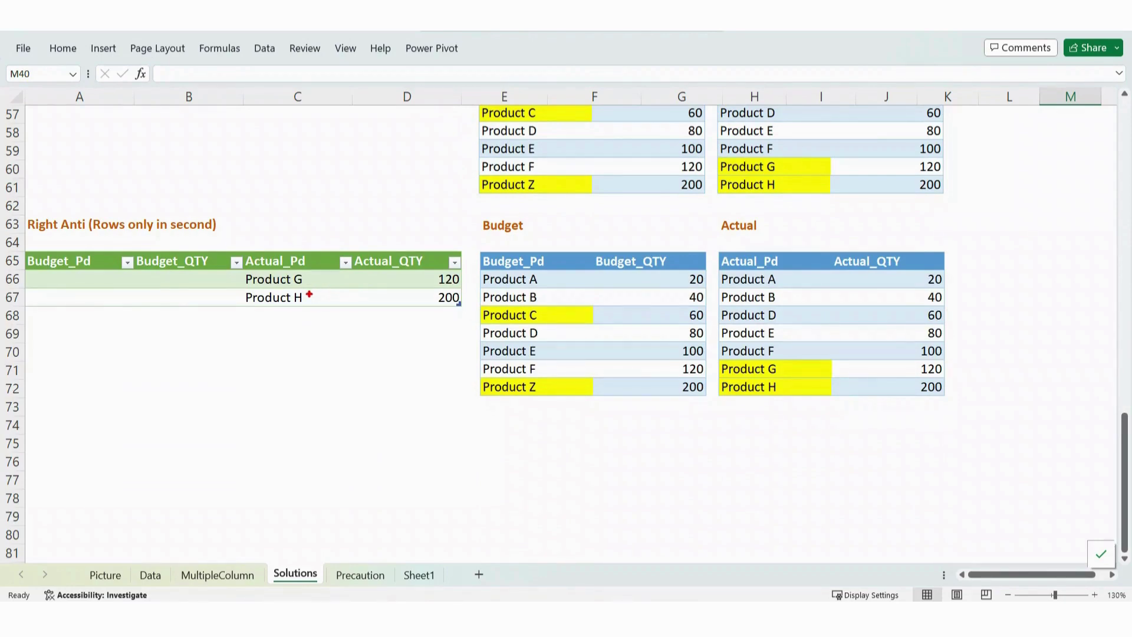
pyautogui.moveTo(713, 226)
pyautogui.mouseDown()
pyautogui.moveTo(761, 233)
pyautogui.moveTo(715, 237)
pyautogui.mouseUp()
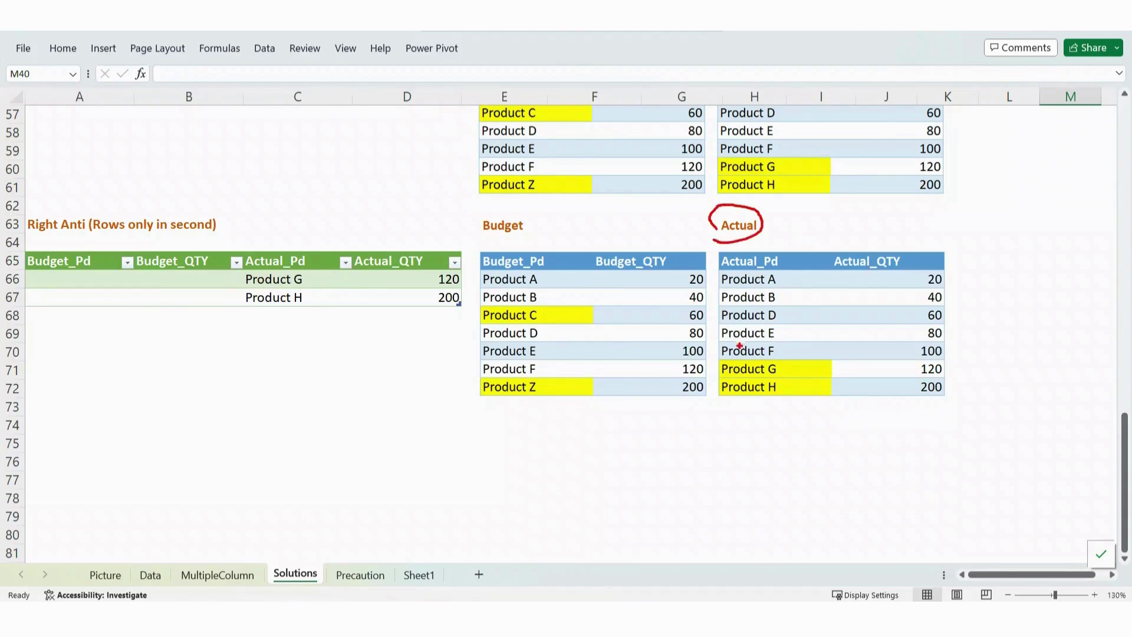
pyautogui.moveTo(717, 356)
pyautogui.mouseDown()
pyautogui.moveTo(740, 396)
pyautogui.moveTo(806, 400)
pyautogui.moveTo(800, 364)
pyautogui.moveTo(800, 383)
pyautogui.mouseUp()
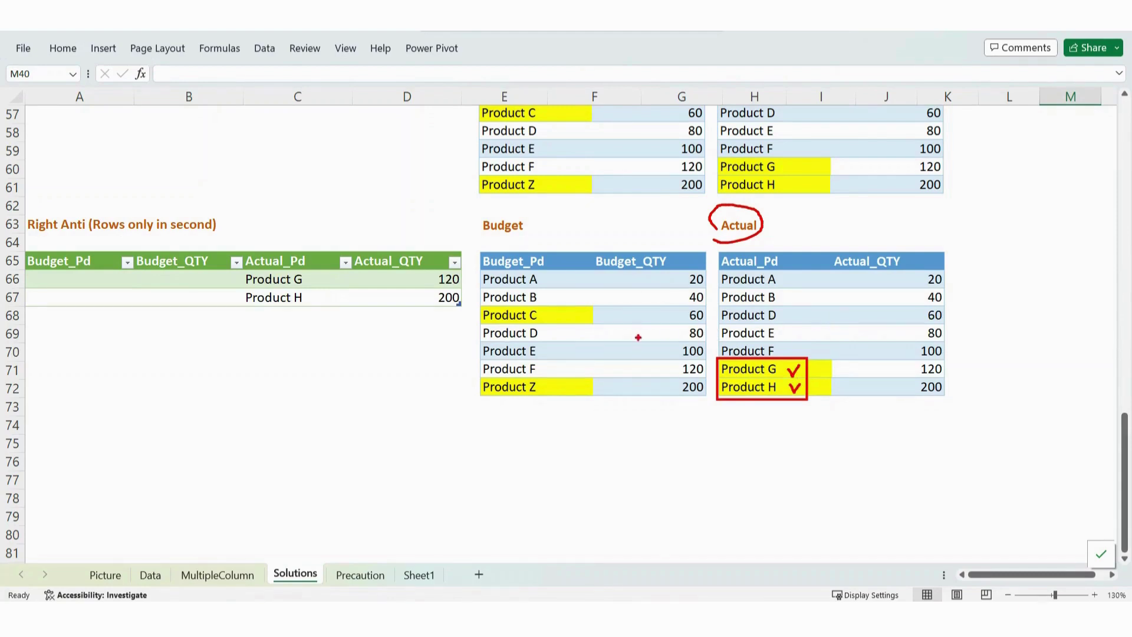
# Examine the Actual_Pd entries for Product G and Product H in the Right Anti output table.
pyautogui.moveTo(241, 269)
pyautogui.mouseDown()
pyautogui.moveTo(260, 309)
pyautogui.moveTo(329, 310)
pyautogui.mouseUp()
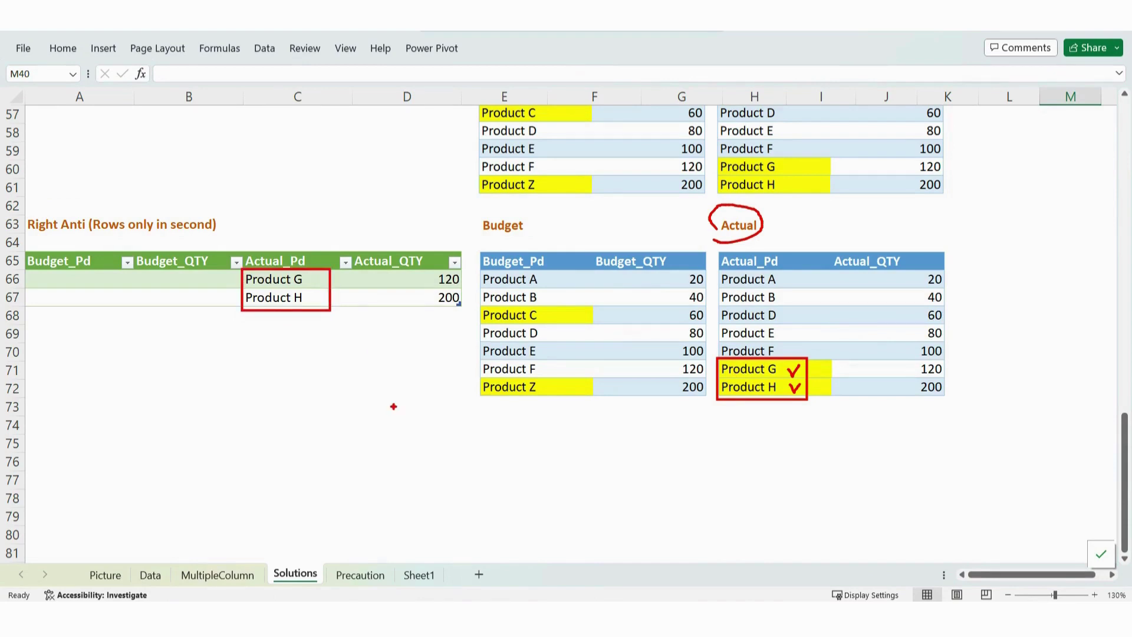
pyautogui.press('Escape')
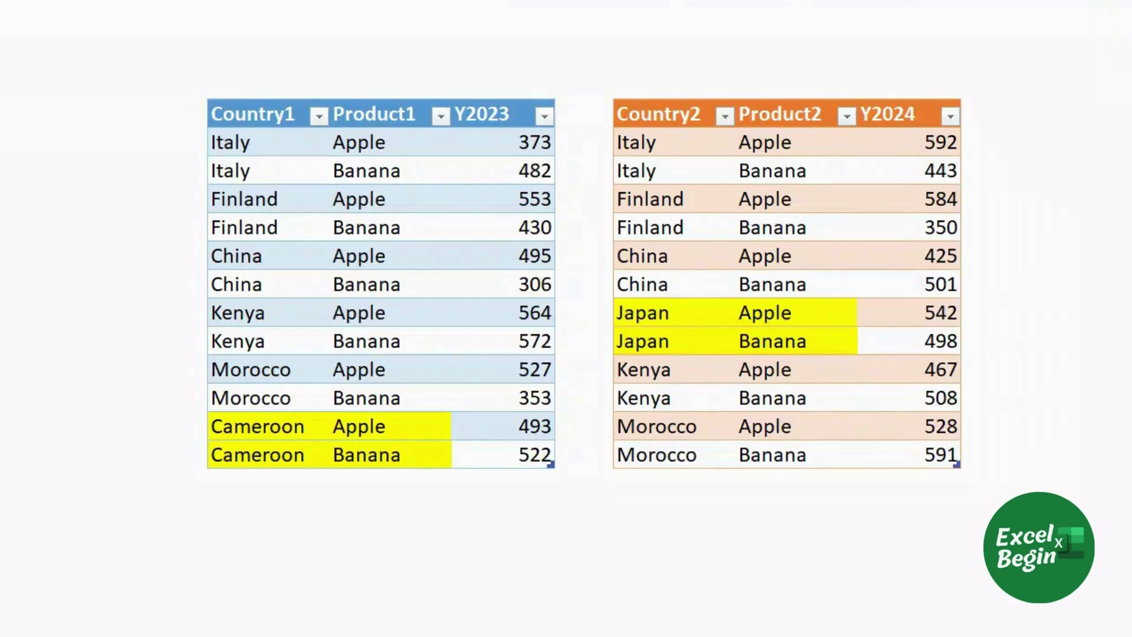
# Compare the Country and Product columns in the Y2023 and Y2024 tables as the shared matching fields.
pyautogui.moveTo(240, 81); pyautogui.dragTo(265, 80)
pyautogui.moveTo(378, 83)
pyautogui.mouseDown()
pyautogui.moveTo(385, 92)
pyautogui.moveTo(410, 75)
pyautogui.mouseUp()
pyautogui.moveTo(661, 78)
pyautogui.mouseDown()
pyautogui.moveTo(667, 91)
pyautogui.moveTo(681, 72)
pyautogui.mouseUp()
pyautogui.moveTo(778, 75)
pyautogui.mouseDown()
pyautogui.moveTo(786, 91)
pyautogui.moveTo(807, 70)
pyautogui.mouseUp()
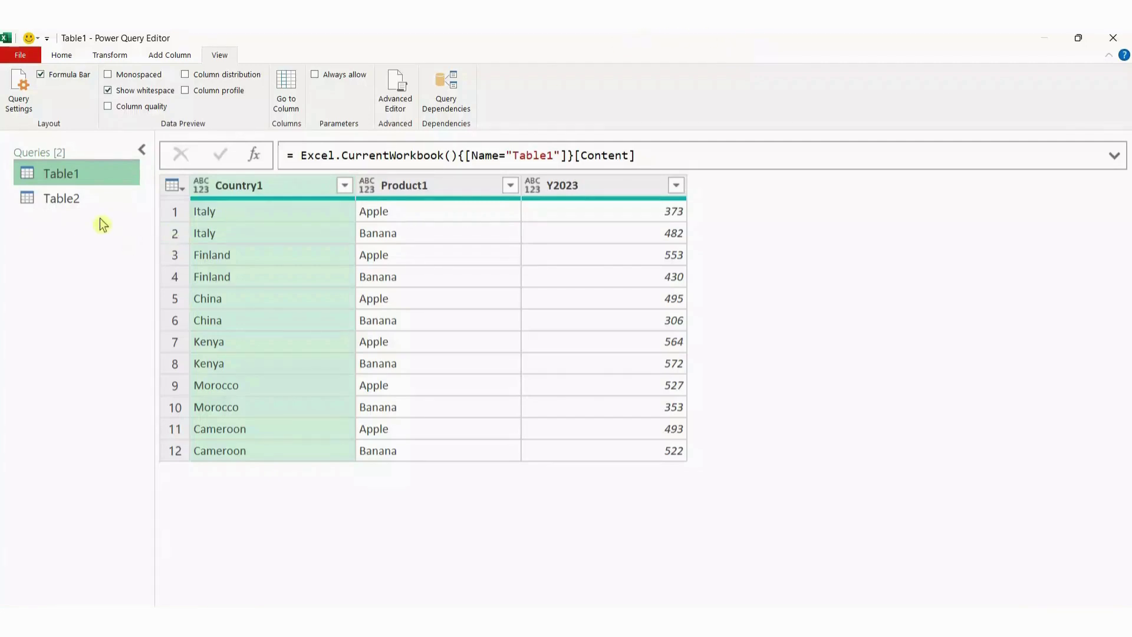
# Set up a merge of Table1 with Table2, matching Country1 to Country2 and Product1 to Product2.
pyautogui.click(62, 56)
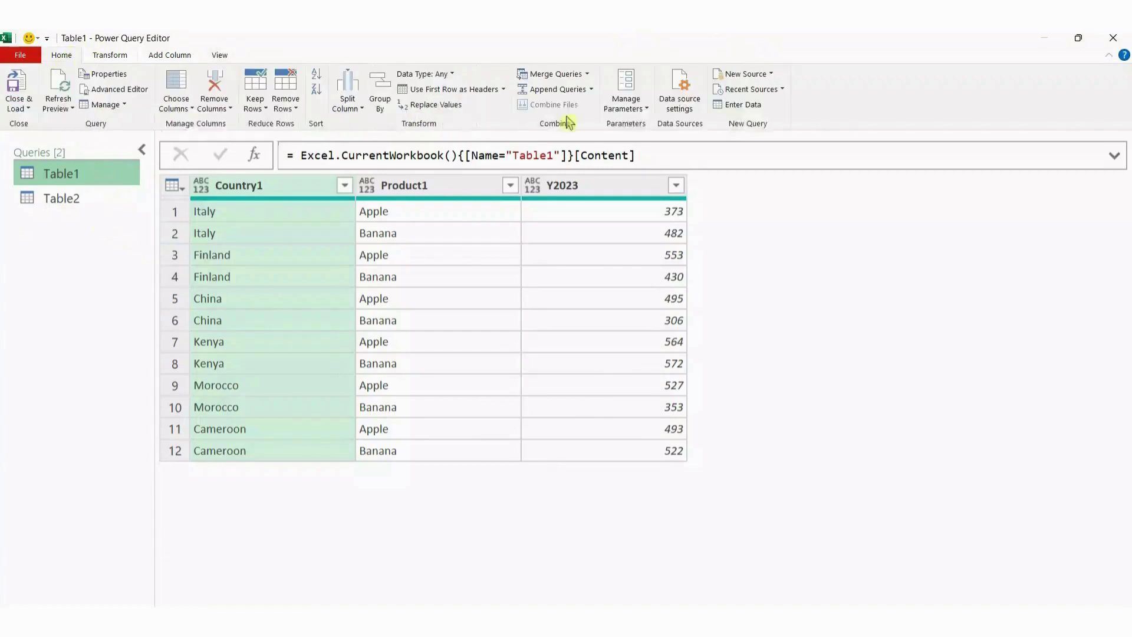
pyautogui.click(563, 79)
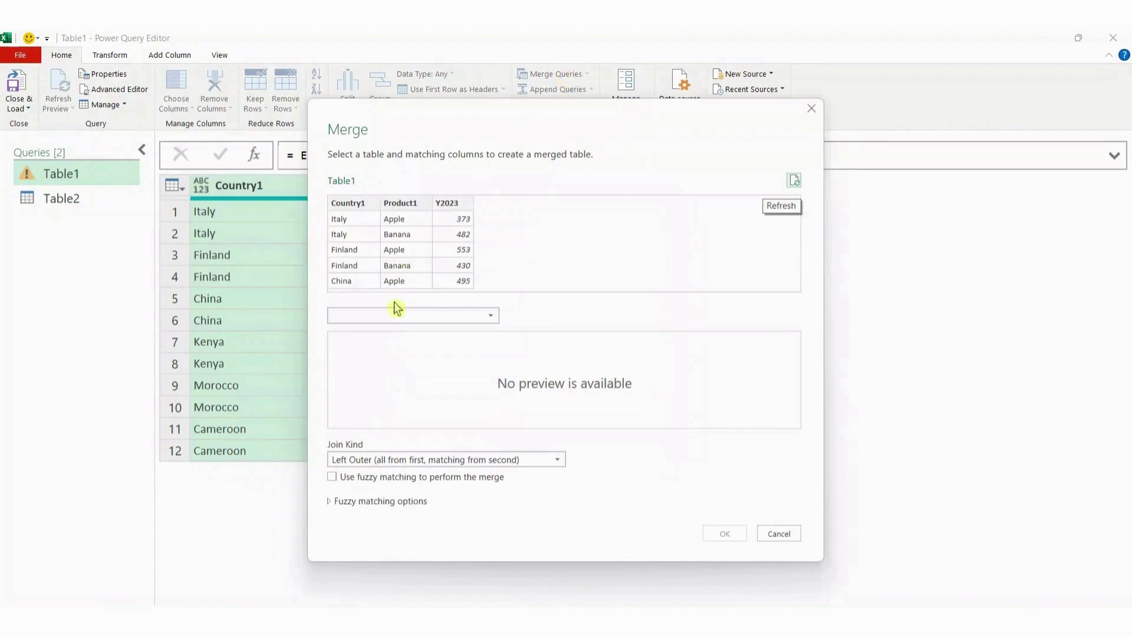
pyautogui.click(396, 317)
pyautogui.click(390, 342)
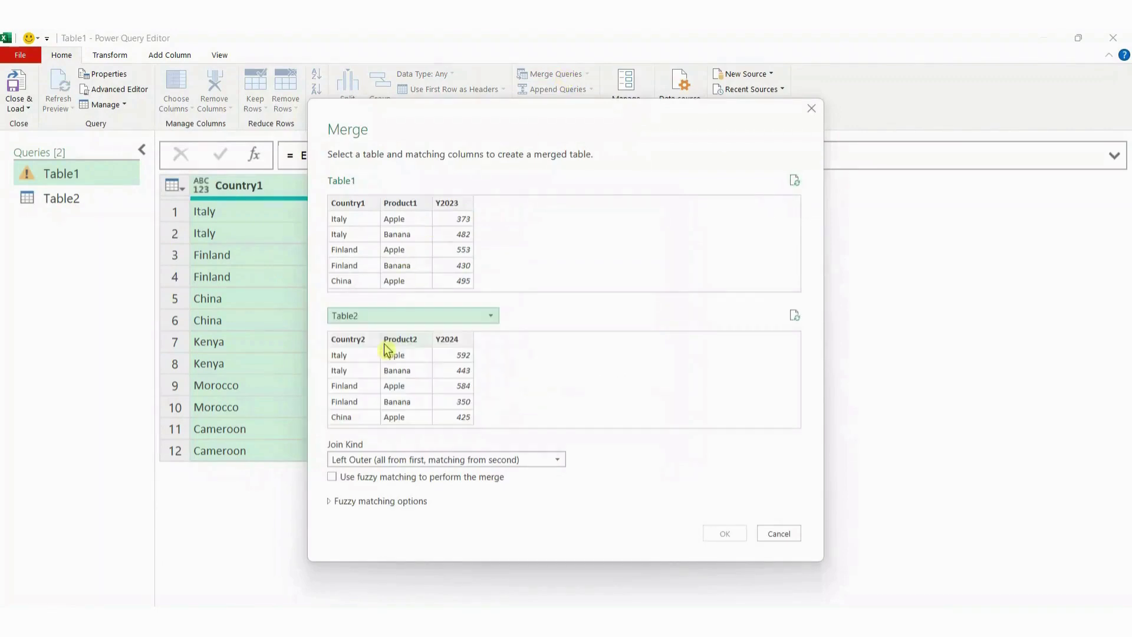
pyautogui.click(352, 209)
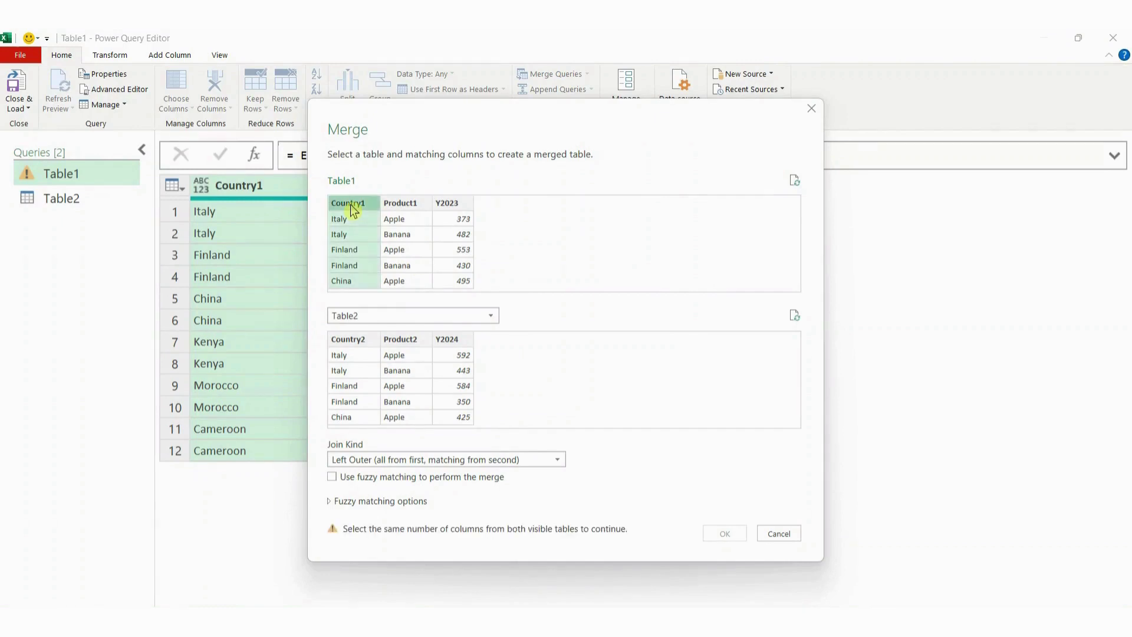
pyautogui.keyDown('ctrl'); pyautogui.click(408, 206); pyautogui.keyUp('ctrl')
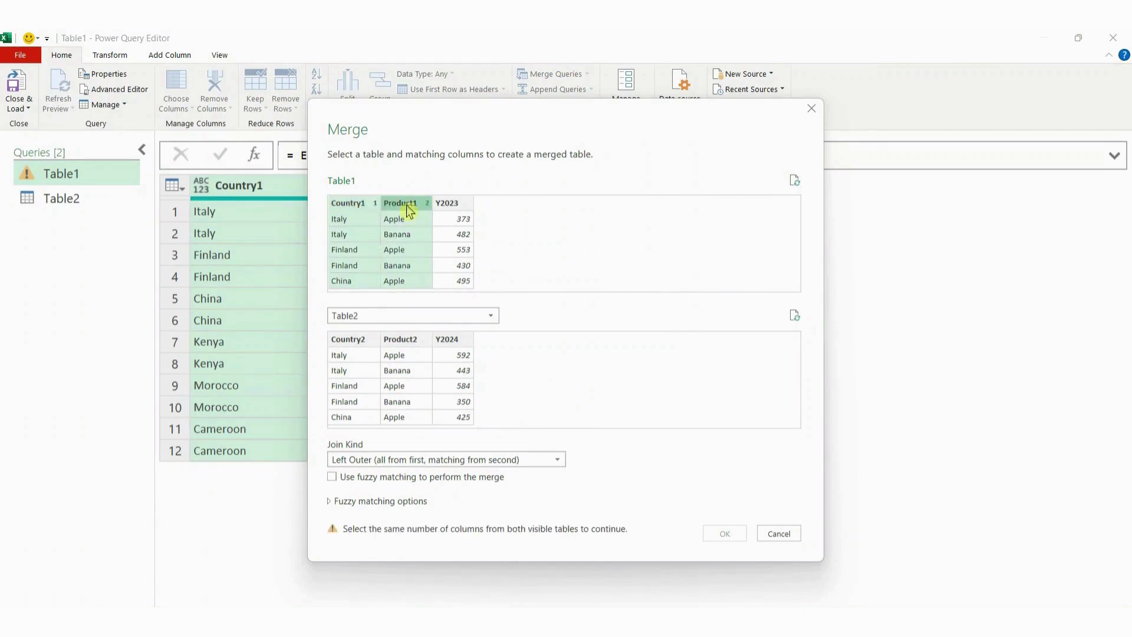
pyautogui.click(359, 348)
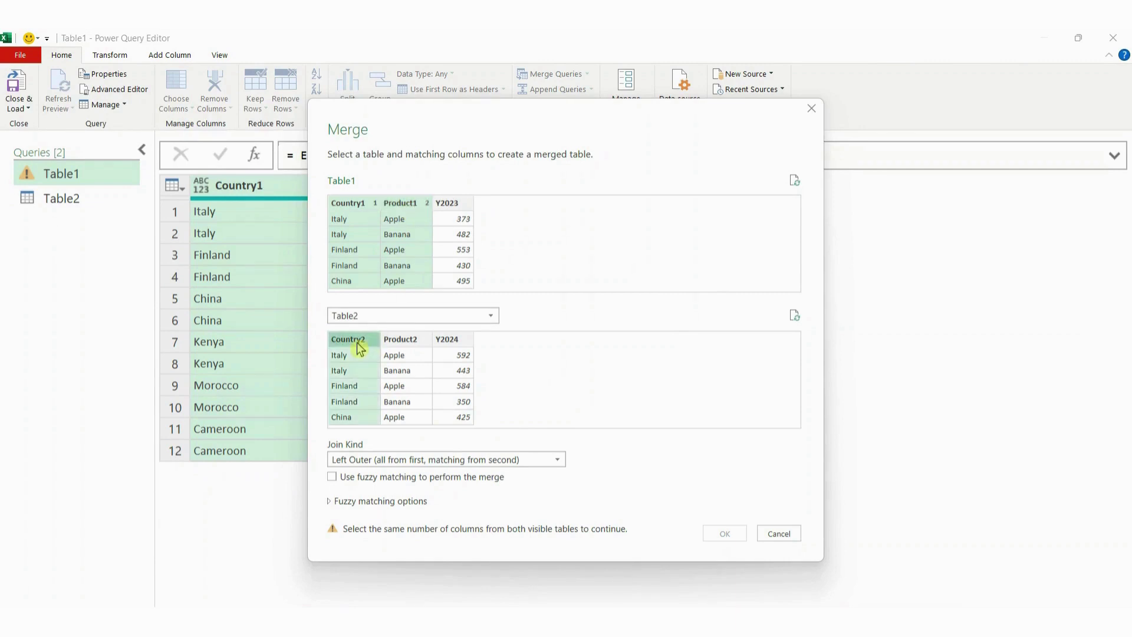
pyautogui.keyDown('ctrl'); pyautogui.click(411, 342); pyautogui.keyUp('ctrl')
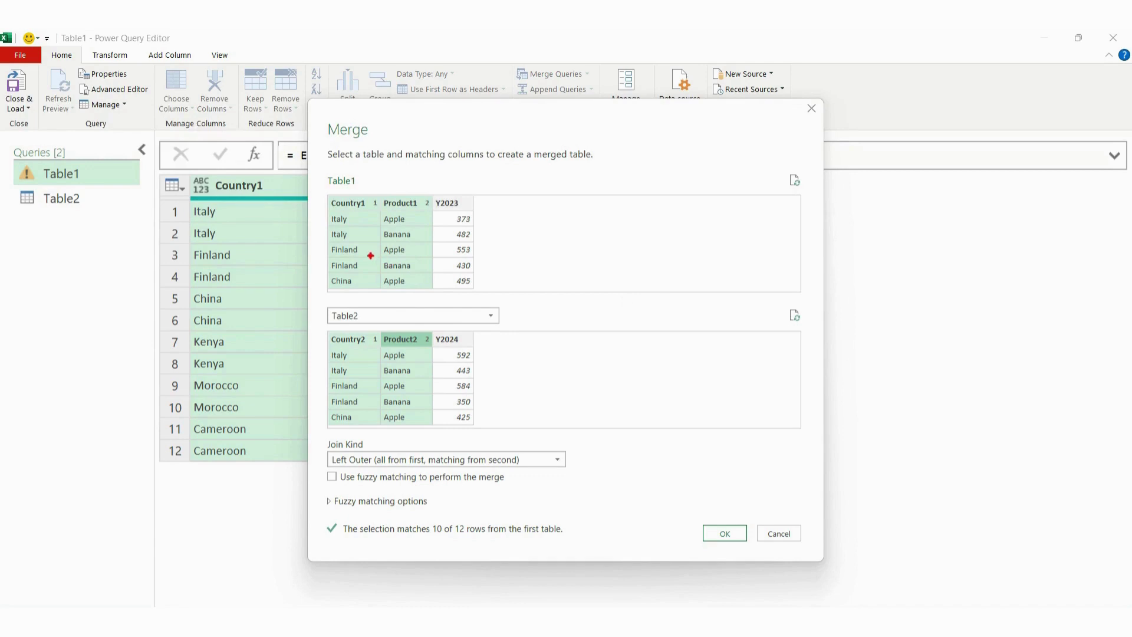
# Check that the order numbers on the selected country and product columns correspond between the two merge tables.
pyautogui.moveTo(367, 211)
pyautogui.mouseDown()
pyautogui.moveTo(369, 193)
pyautogui.moveTo(383, 209)
pyautogui.moveTo(373, 210)
pyautogui.mouseUp()
pyautogui.moveTo(369, 336)
pyautogui.mouseDown()
pyautogui.moveTo(361, 330)
pyautogui.moveTo(382, 331)
pyautogui.moveTo(365, 350)
pyautogui.moveTo(361, 336)
pyautogui.mouseUp()
pyautogui.moveTo(425, 209)
pyautogui.mouseDown()
pyautogui.moveTo(420, 203)
pyautogui.moveTo(439, 205)
pyautogui.moveTo(426, 216)
pyautogui.mouseUp()
pyautogui.moveTo(431, 331)
pyautogui.mouseDown()
pyautogui.moveTo(430, 349)
pyautogui.moveTo(424, 328)
pyautogui.mouseUp()
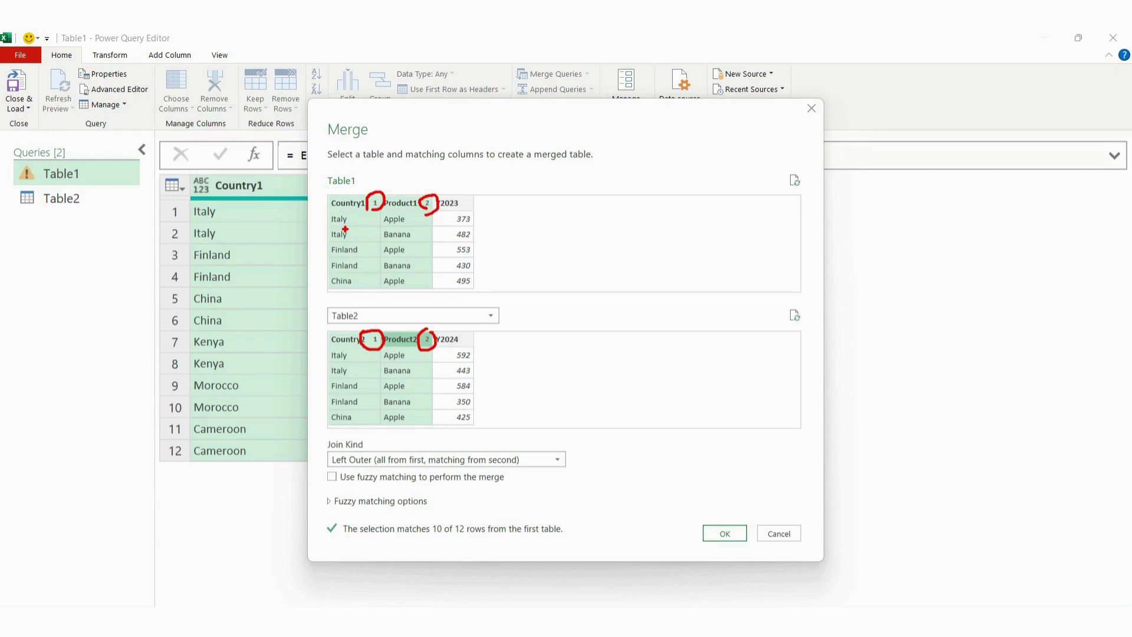
pyautogui.press('Escape')
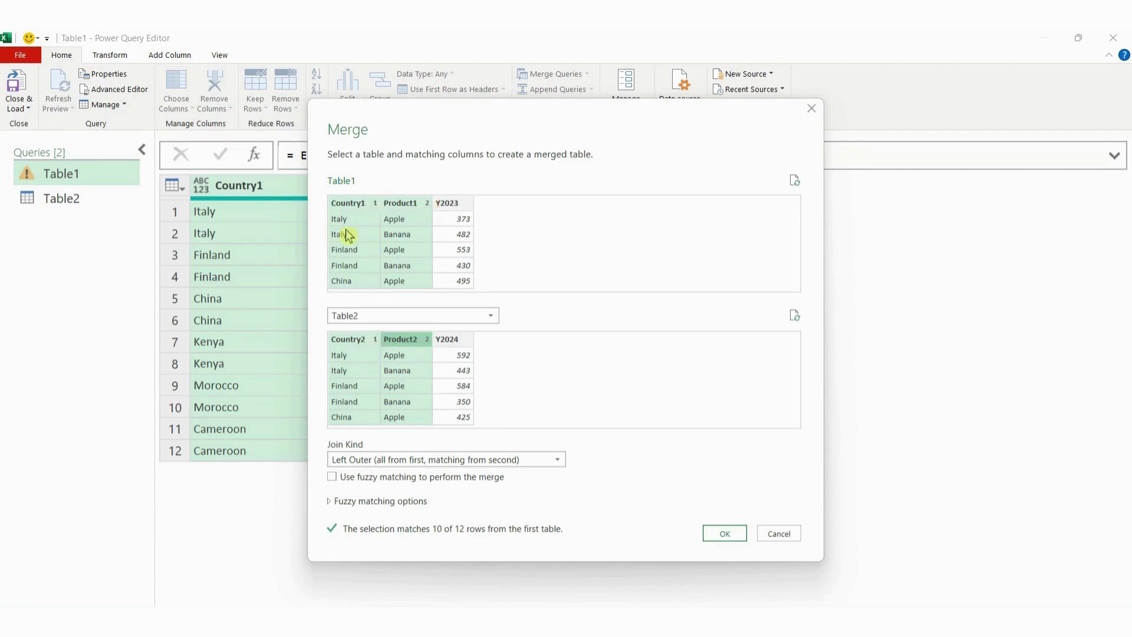
# Try selecting Table2's matching columns in reverse order, Product2 before Country2, and check the row match result.
pyautogui.click(452, 345)
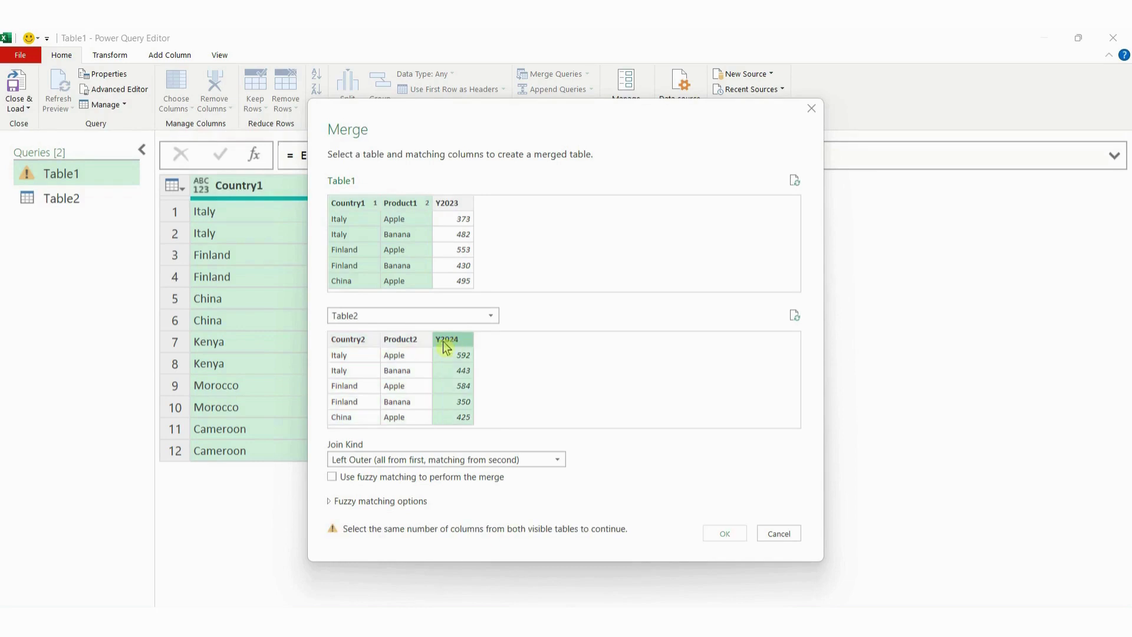
pyautogui.click(406, 341)
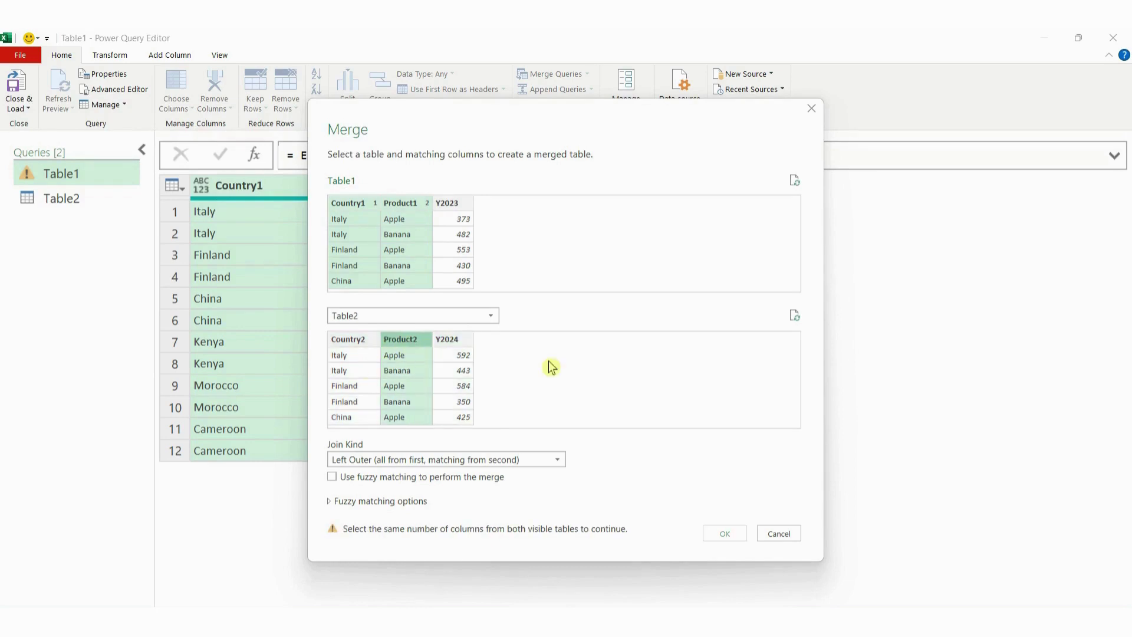
pyautogui.keyDown('ctrl'); pyautogui.click(356, 343); pyautogui.keyUp('ctrl')
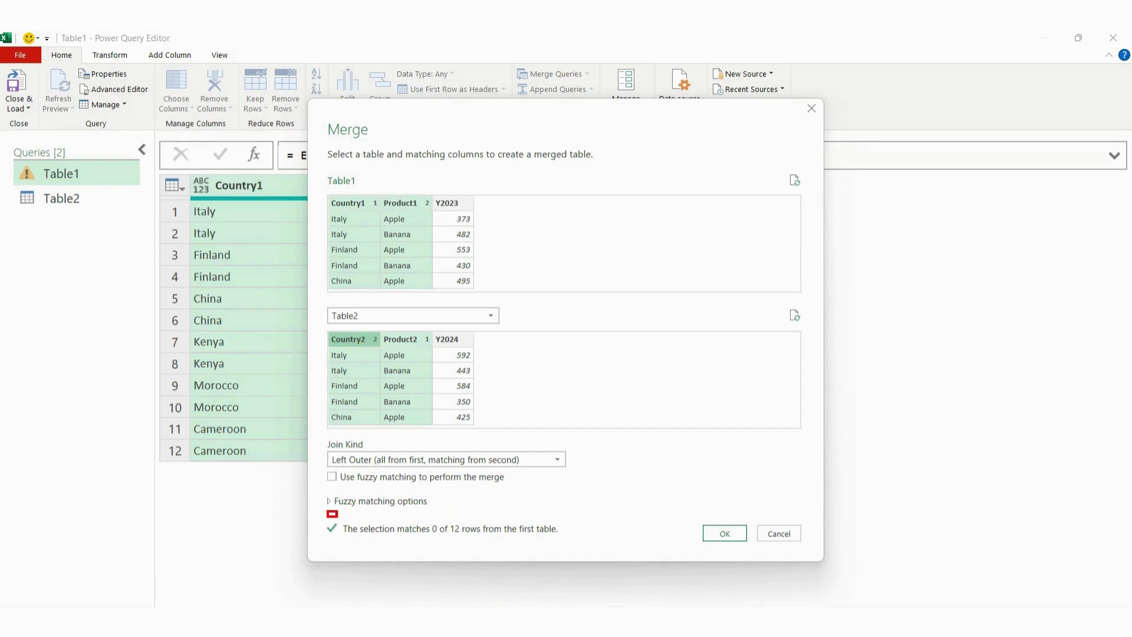
pyautogui.moveTo(328, 511); pyautogui.dragTo(605, 545)
pyautogui.moveTo(433, 538); pyautogui.dragTo(476, 537)
# Reselect Table2's matching columns in the order Country2, Product2 and complete the Left Outer merge.
pyautogui.click(449, 340)
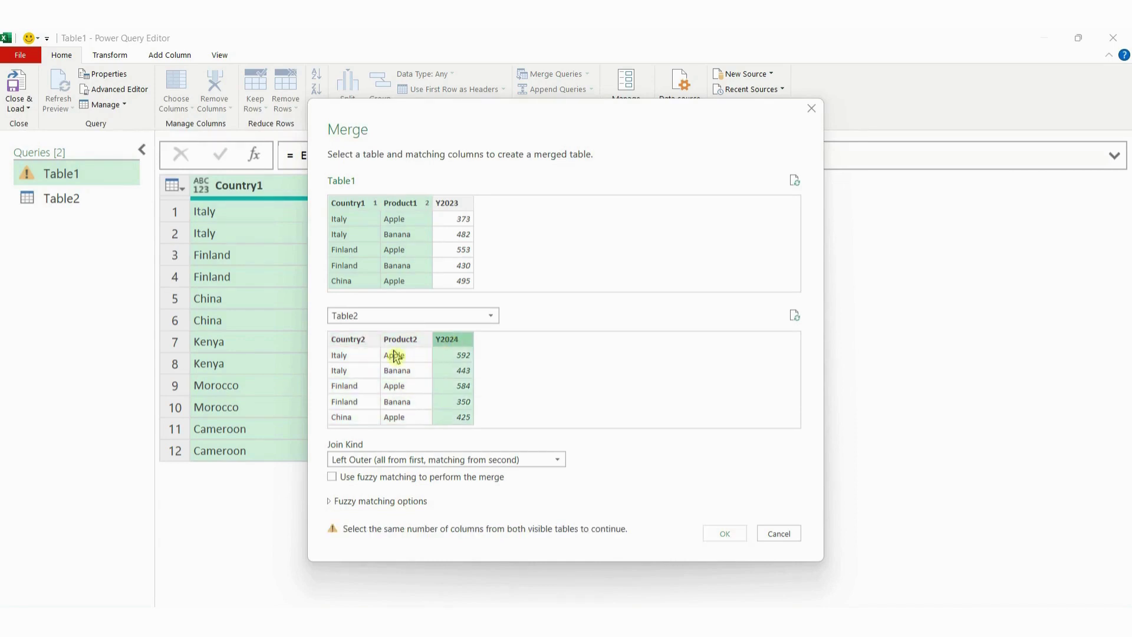
pyautogui.click(359, 339)
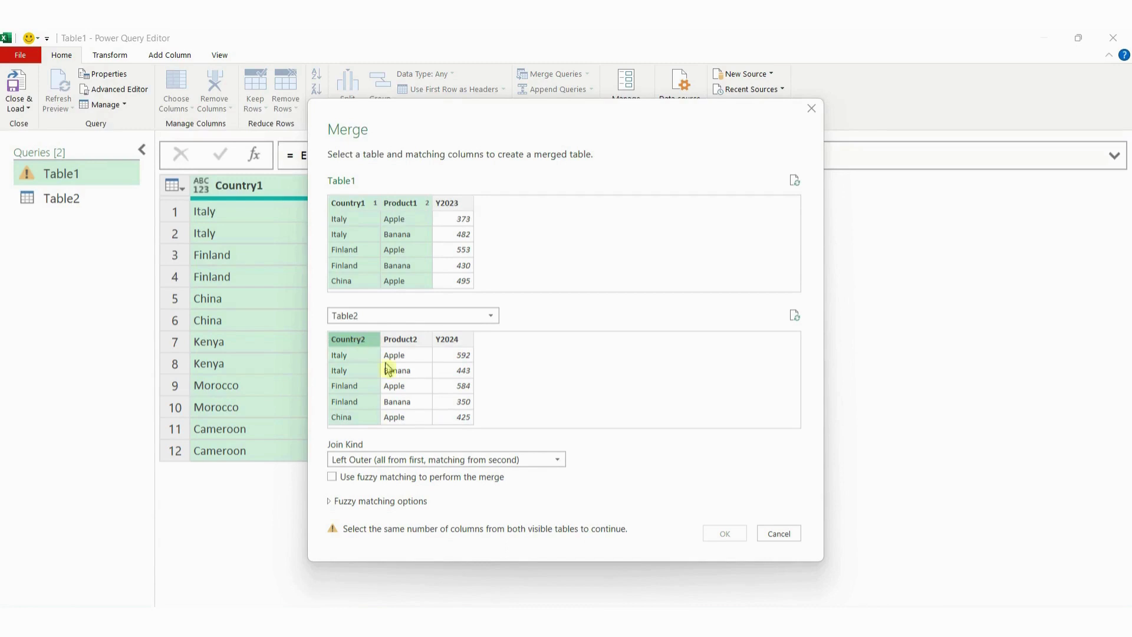
pyautogui.keyDown('ctrl'); pyautogui.click(406, 341); pyautogui.keyUp('ctrl')
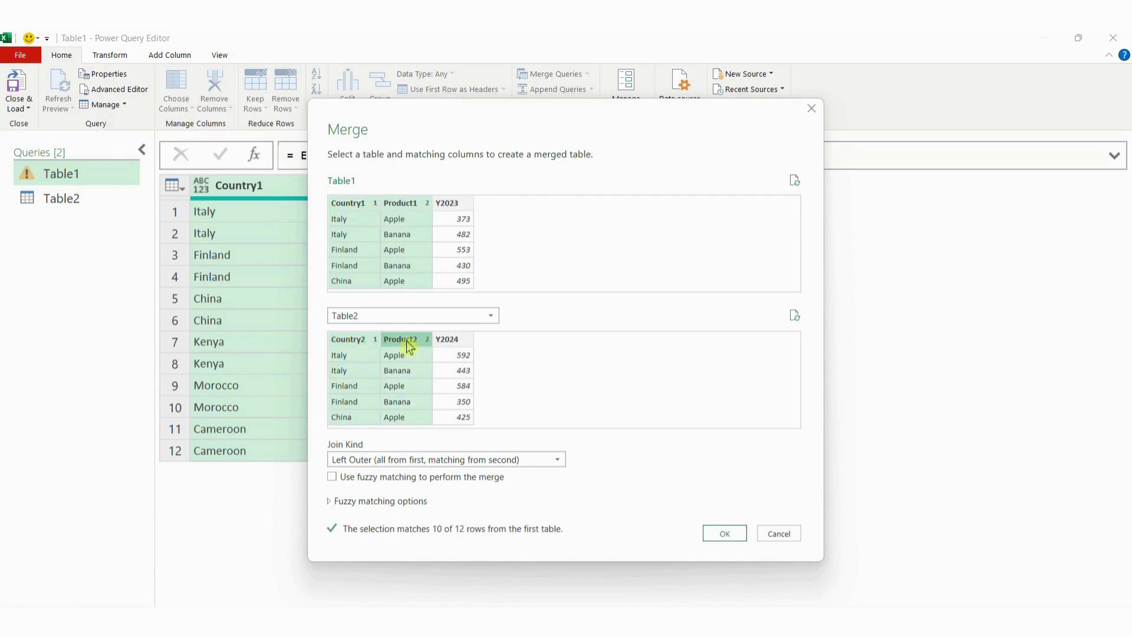
pyautogui.click(731, 535)
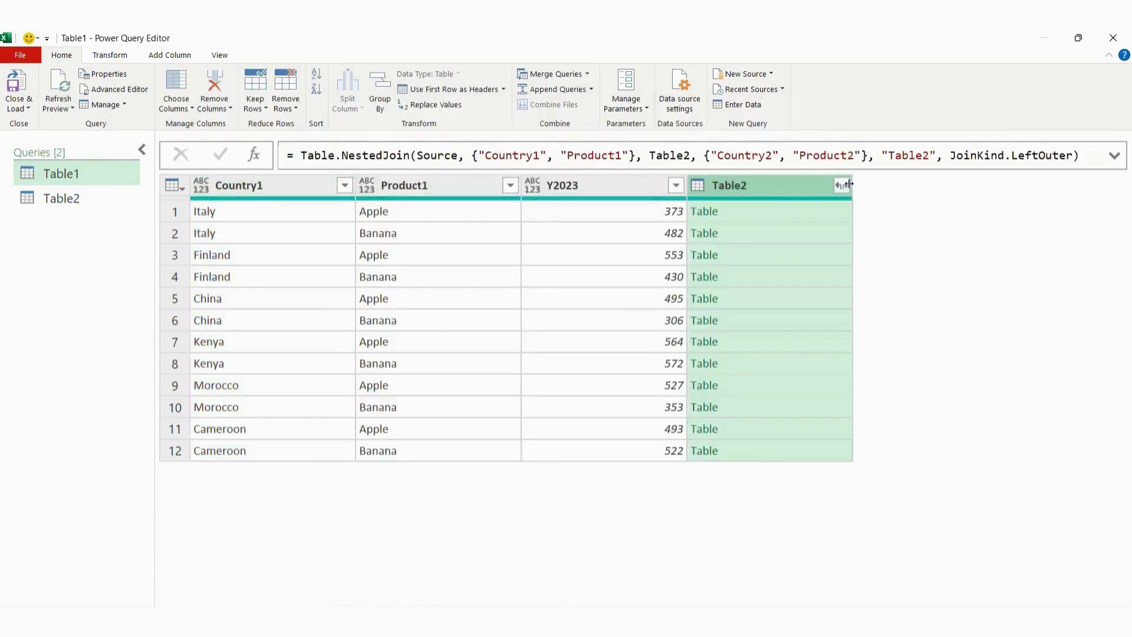
# Expand the merged Table2 column to include only Y2024, without the original column name as prefix.
pyautogui.click(842, 186)
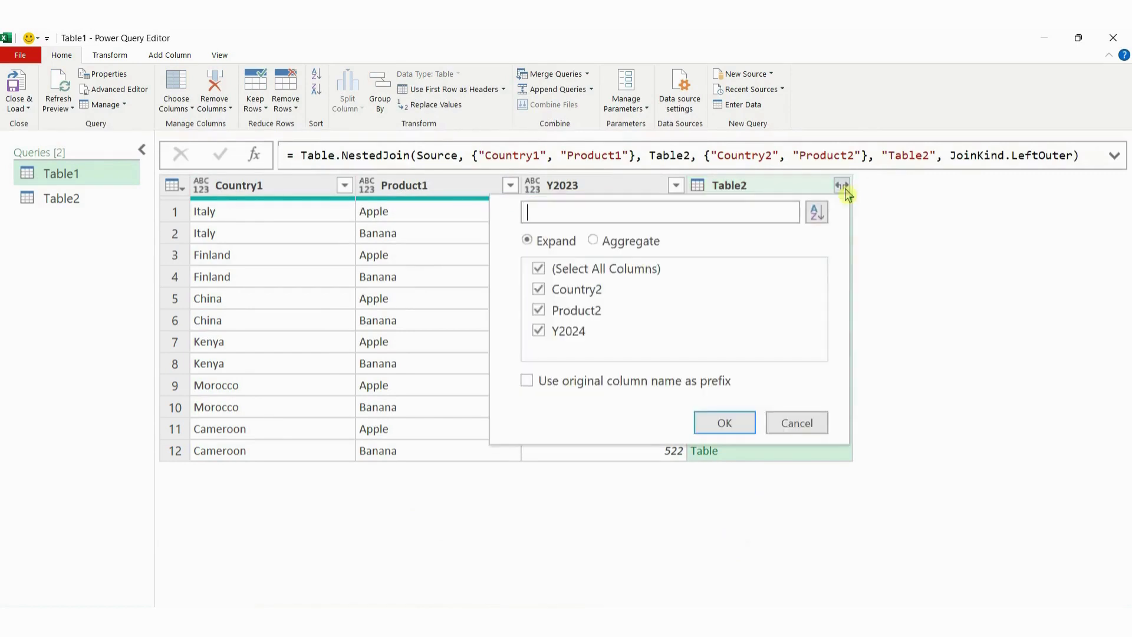
pyautogui.click(575, 270)
pyautogui.click(541, 331)
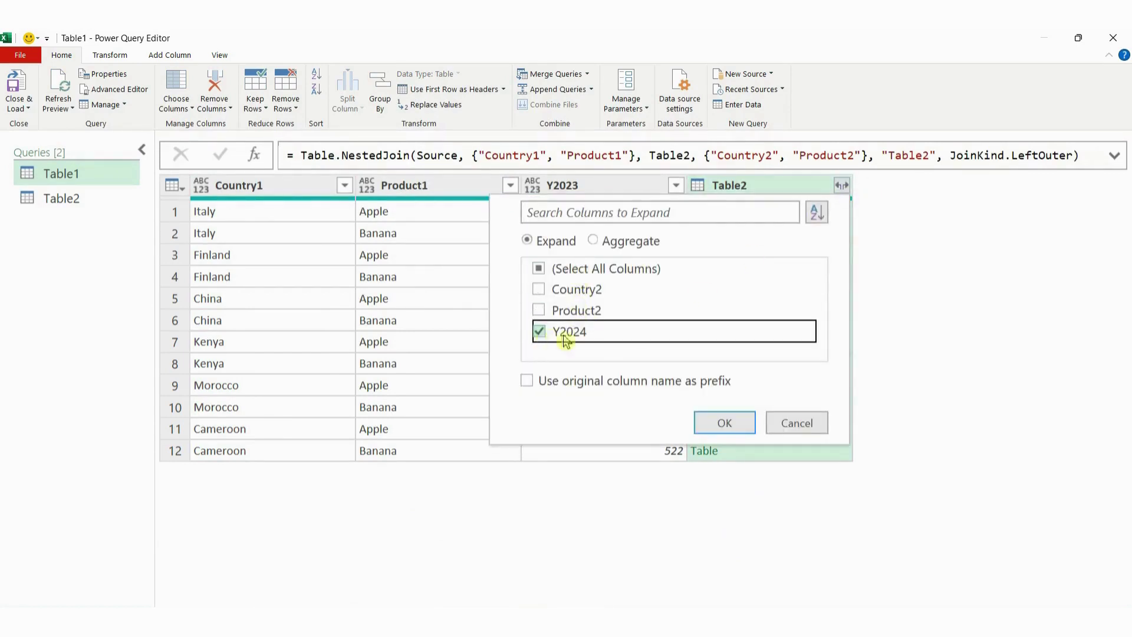
pyautogui.click(720, 423)
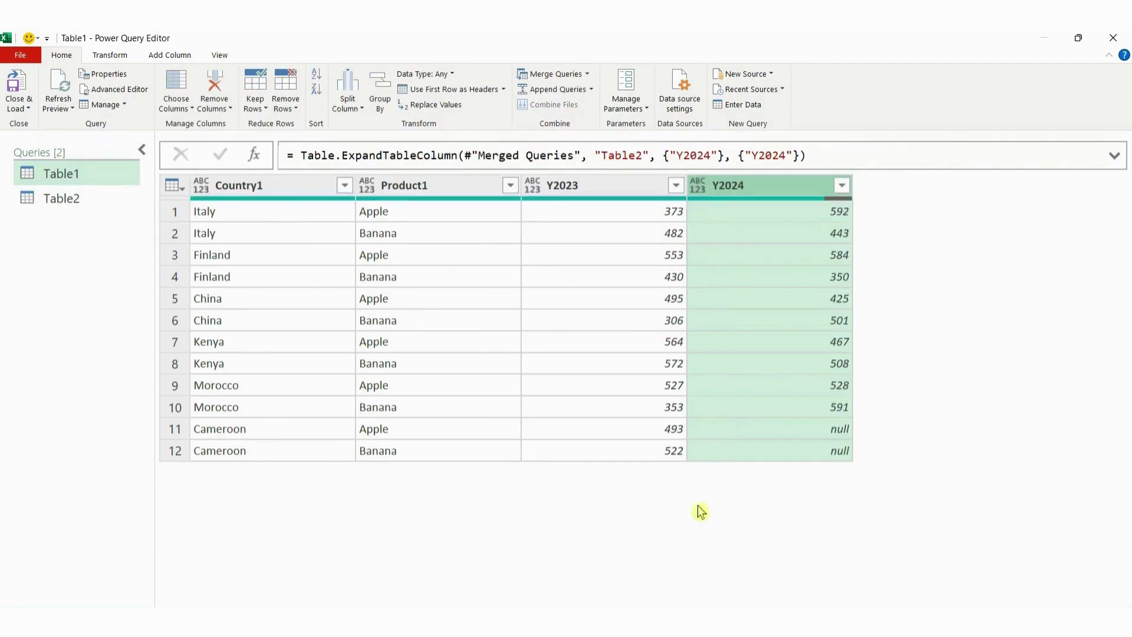